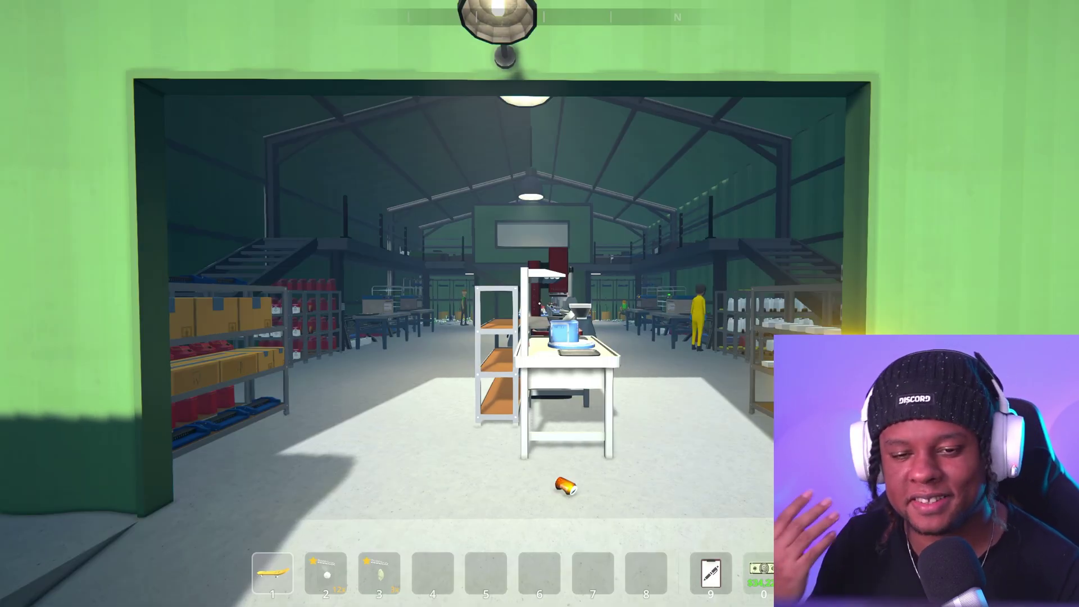
Pause and resume Schedule 1, then open the phone's Contacts app to view Northtown's customers.
key("Escape")
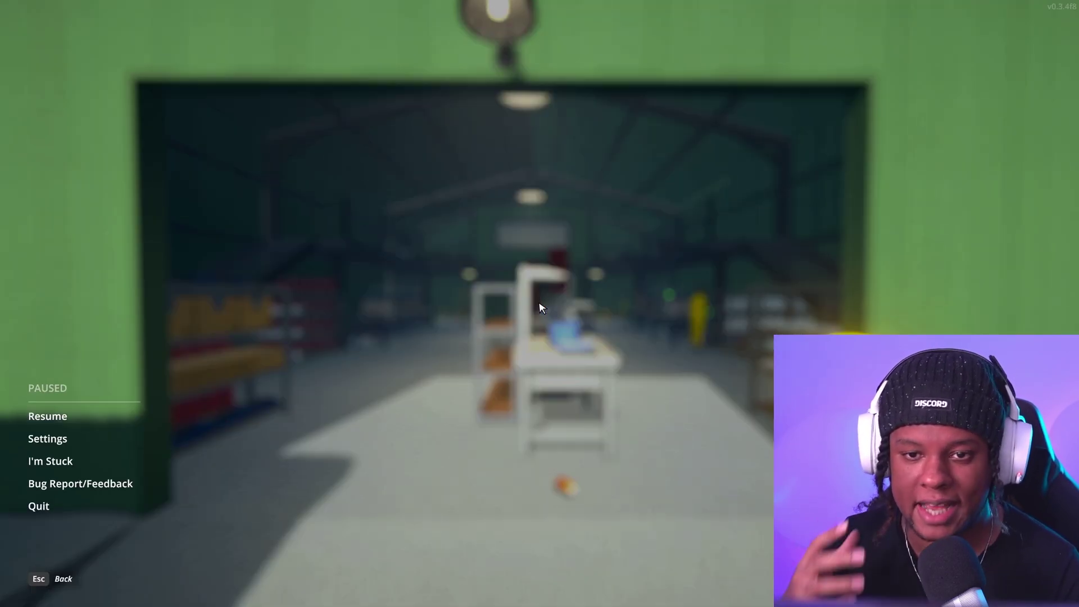
key("Escape")
key("Tab")
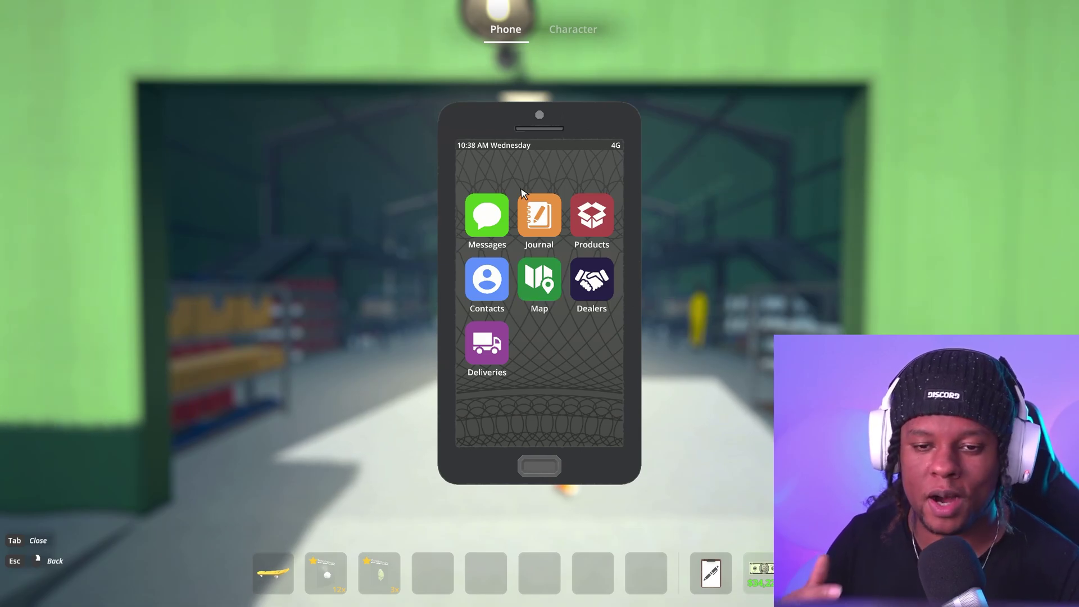
left_click(481, 287)
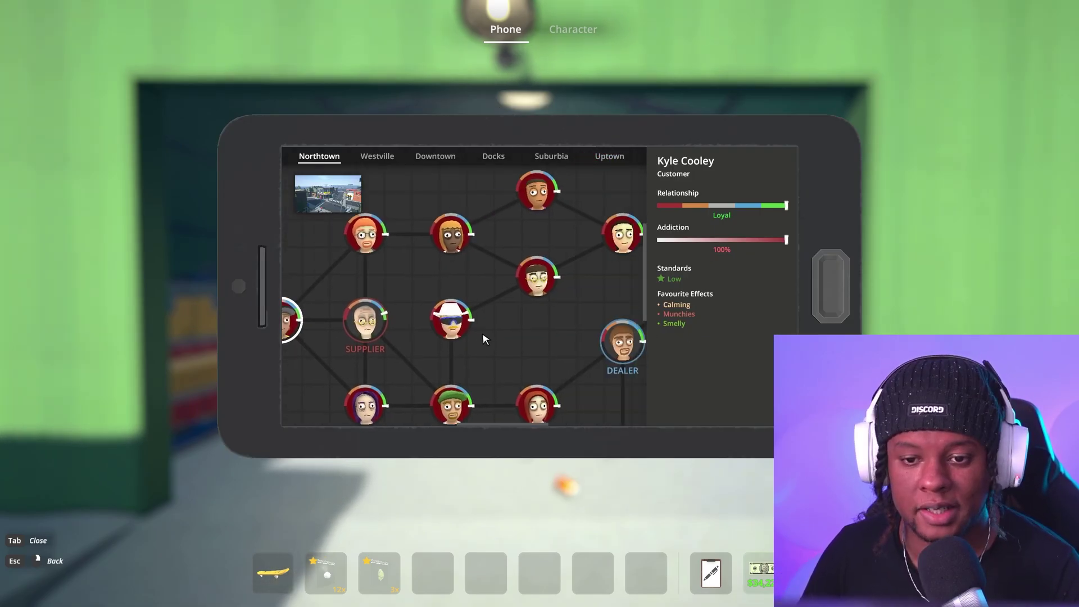
scroll(453, 325, "up", 3)
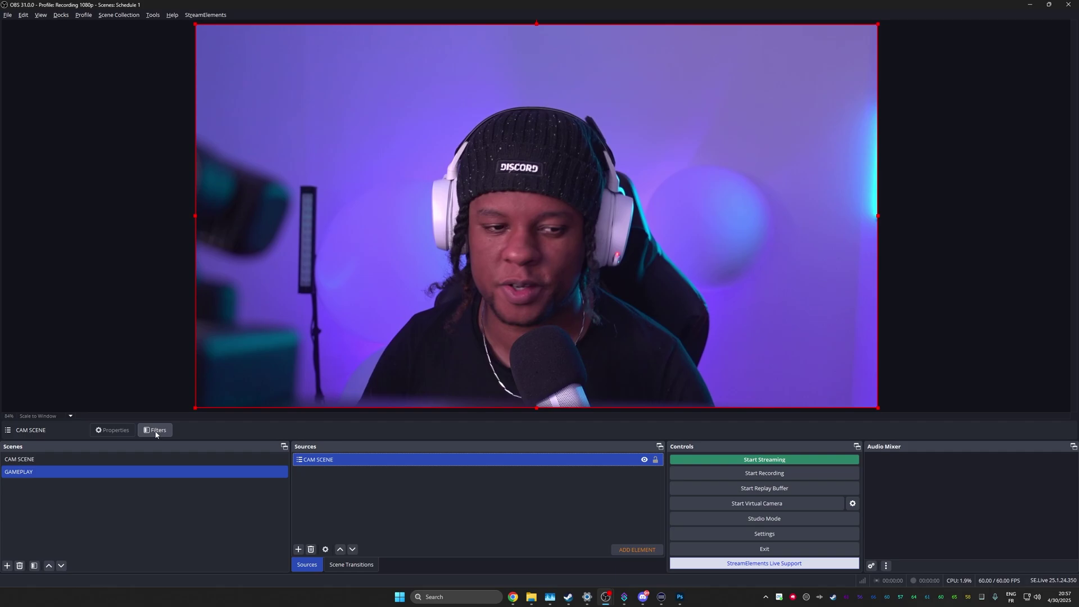
Give CAM SCENE an Advanced Mask filter with a Circle shape and 545px radius.
left_click(156, 431)
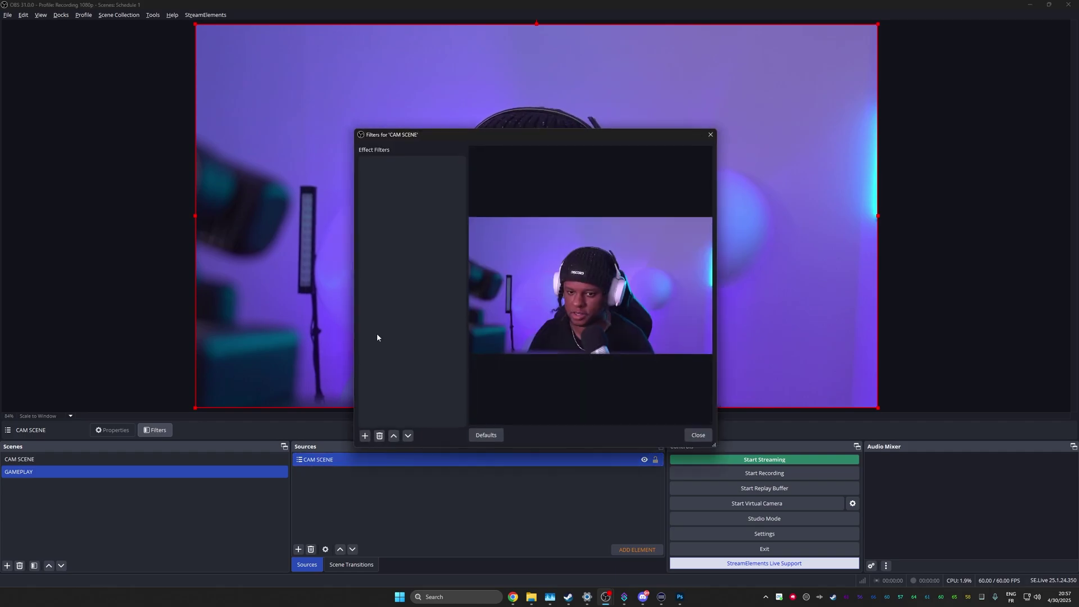
left_click(365, 436)
left_click(397, 144)
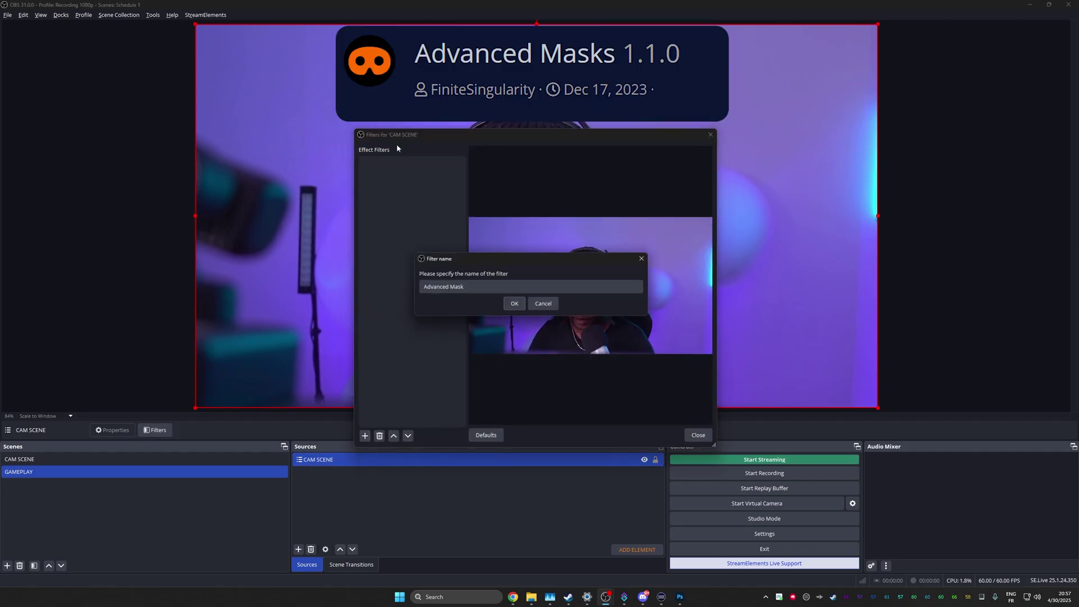
left_click(515, 304)
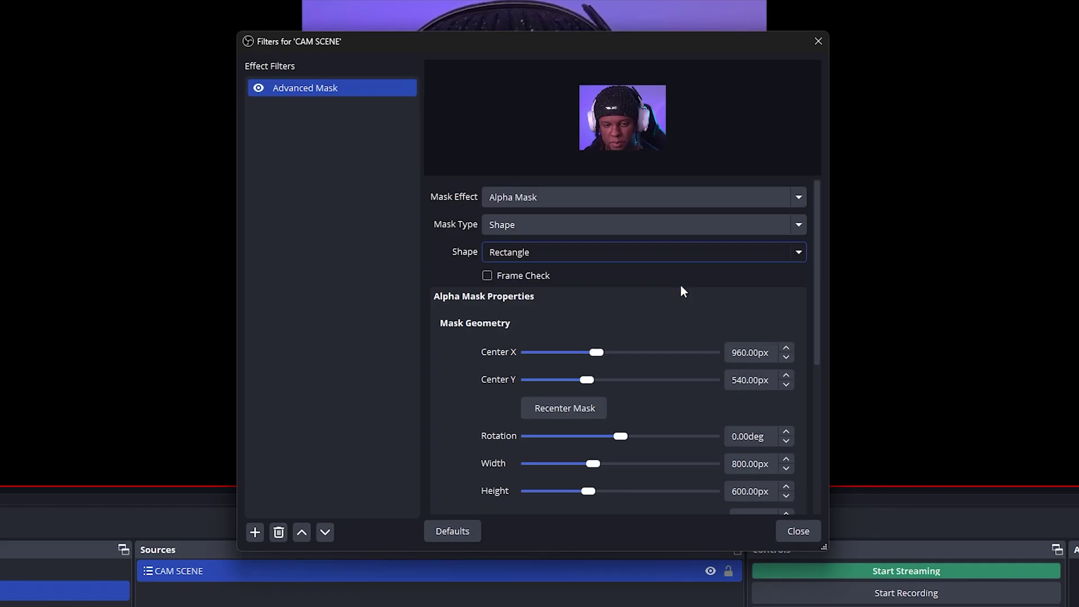
left_click(603, 263)
left_click(624, 287)
left_click_drag(476, 136, 90, 128)
left_click_drag(147, 370, 157, 374)
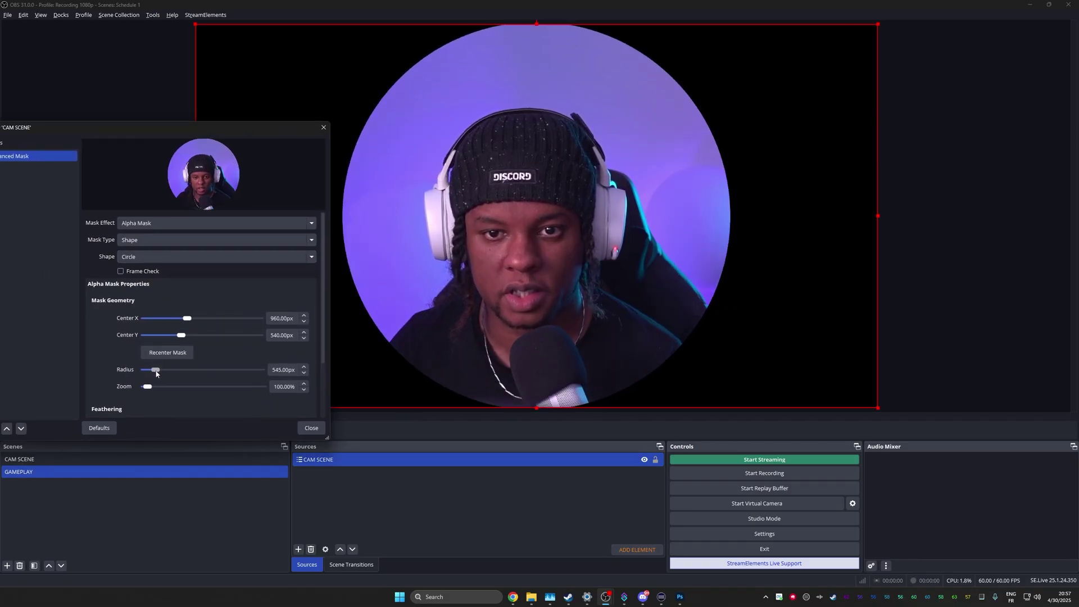
left_click(311, 427)
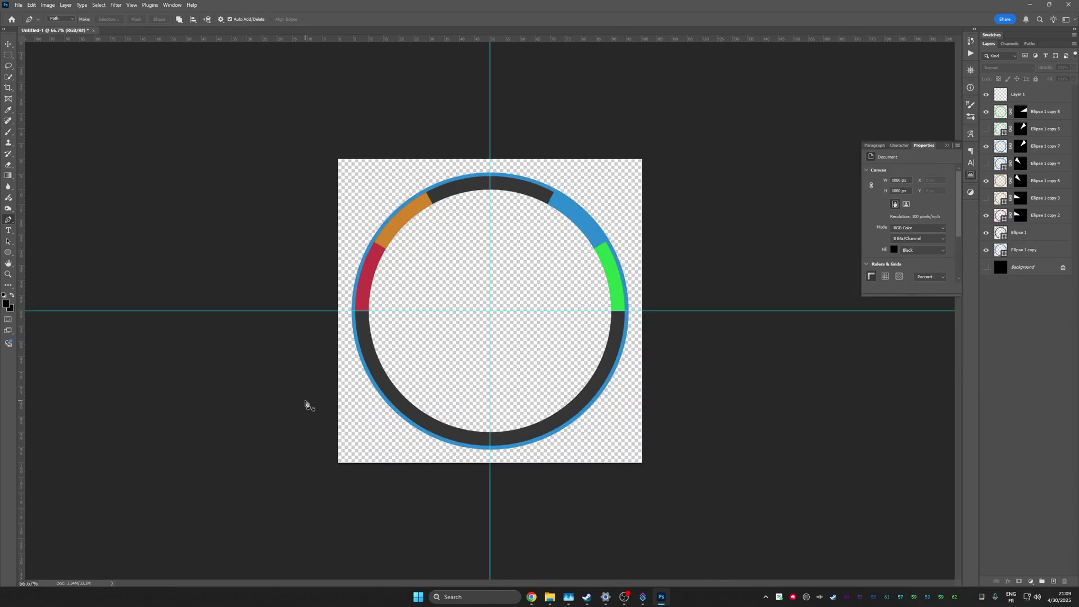
Bring up the export options for the finished segmented ring design.
left_click(19, 5)
Add cam overlay.png as the Cam Overlay image source, centre it, and select the CAM SCENE webcam.
mouse_move(67, 153)
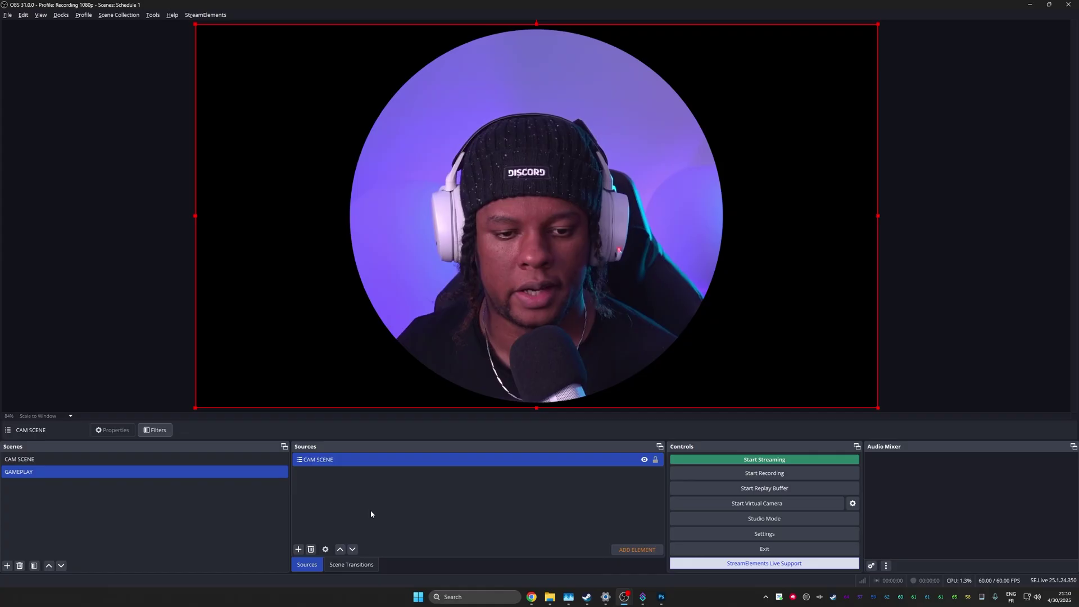
left_click(330, 513)
left_click(299, 549)
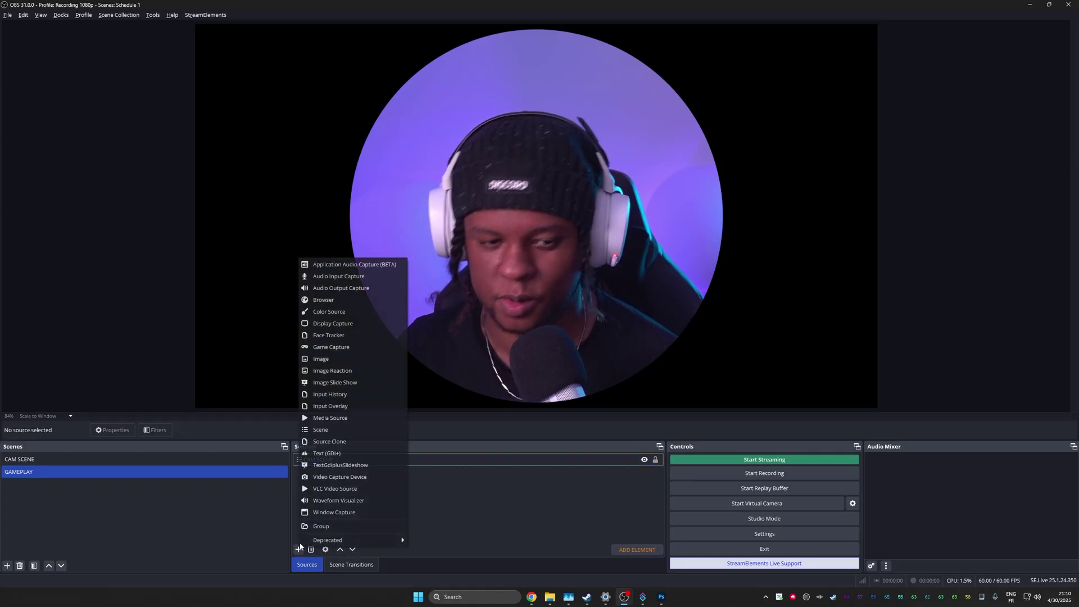
left_click(332, 358)
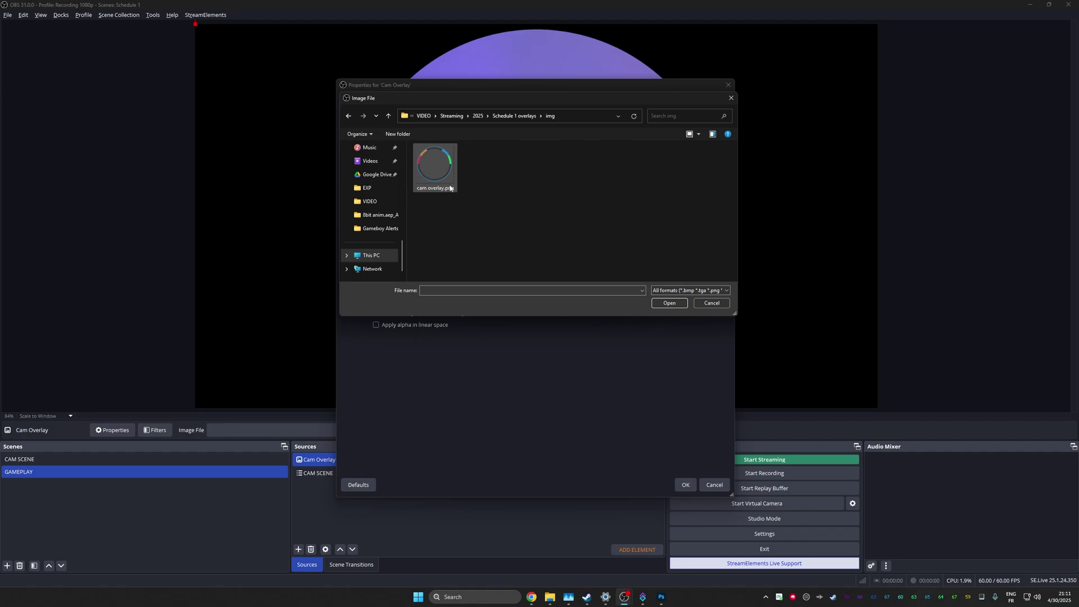
double_click(435, 169)
left_click(686, 484)
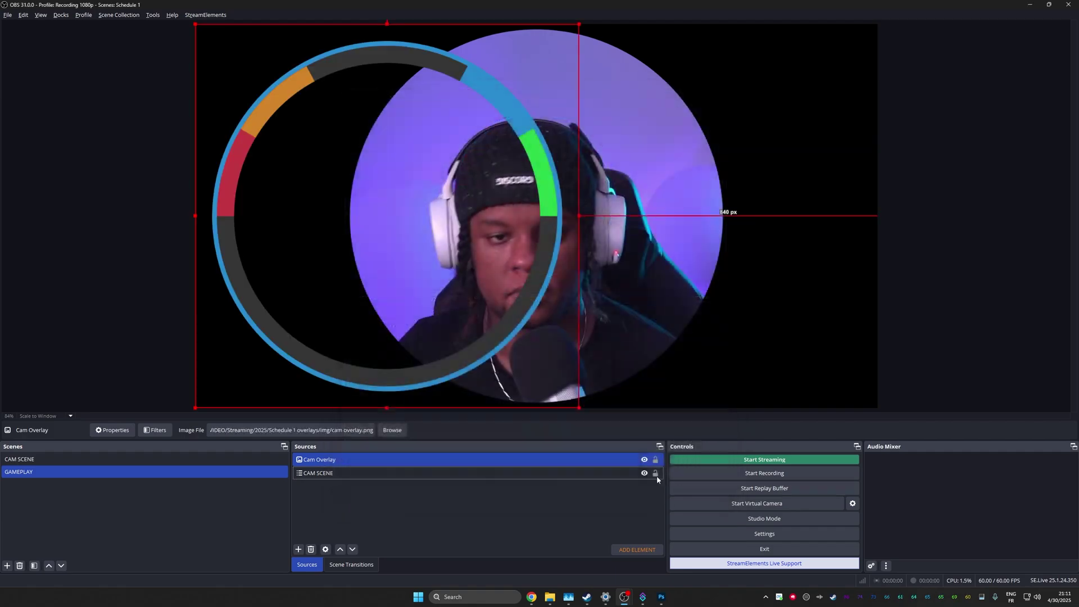
left_click_drag(297, 254, 445, 256)
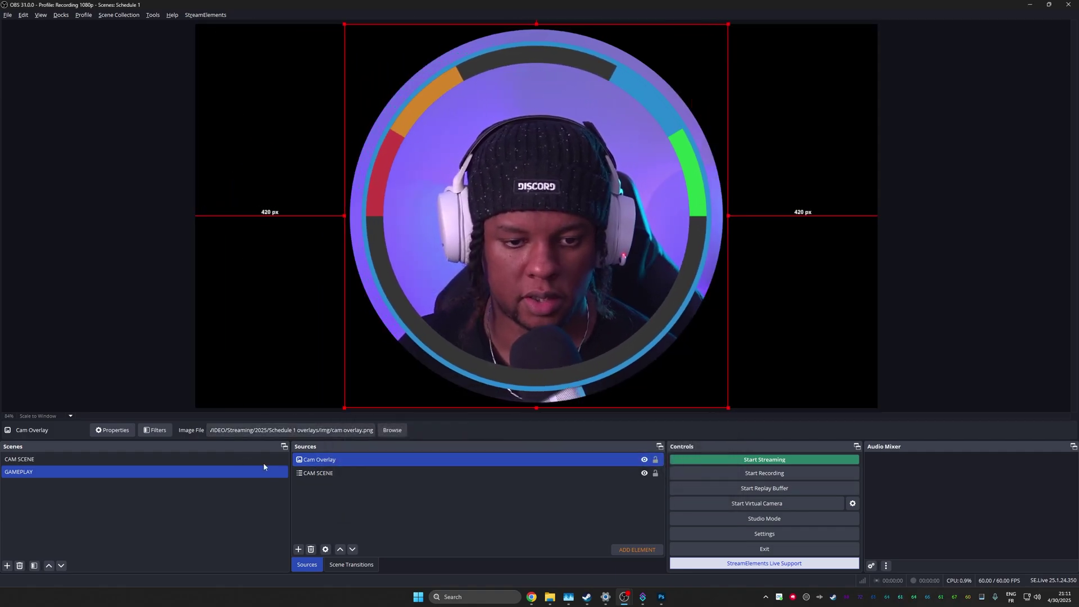
left_click(293, 270)
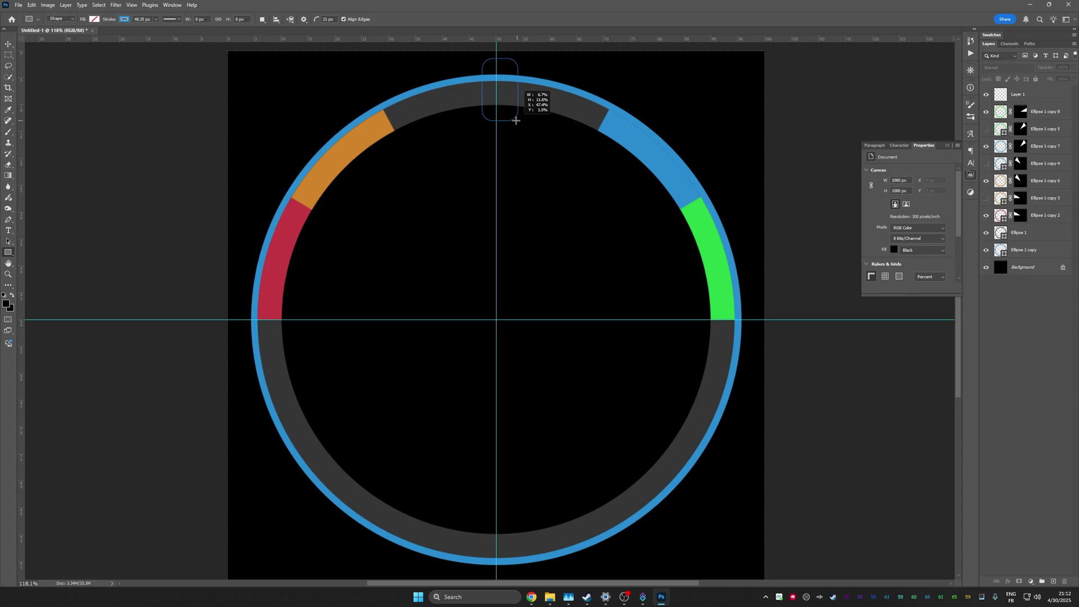
Draw a rounded meter marker at the ring's top, hide the Background, and save it as Meter.
left_click_drag(512, 121, 510, 118)
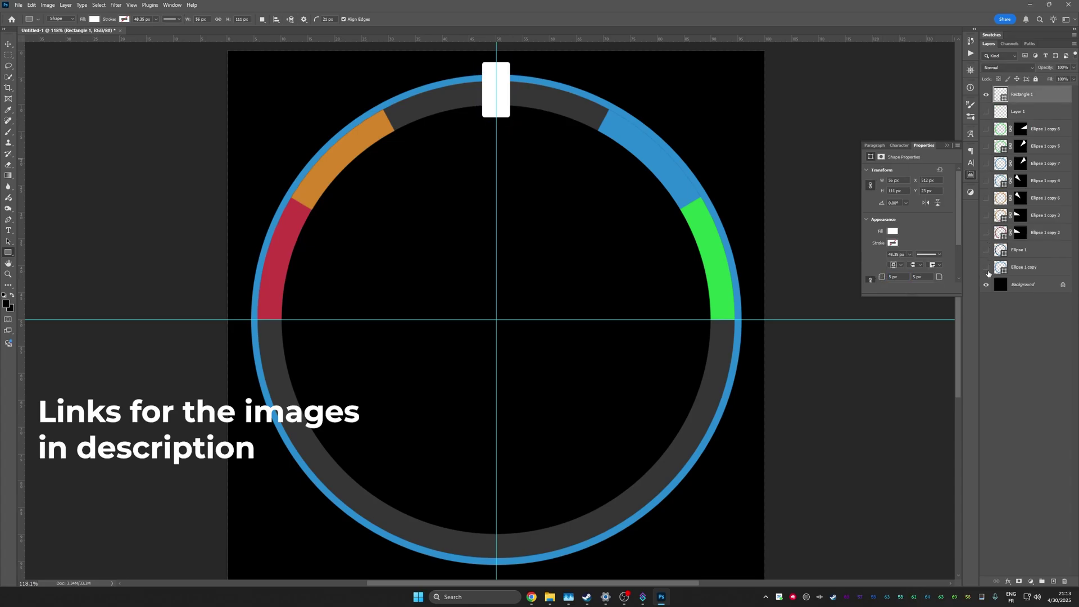
left_click_drag(988, 275, 986, 284)
key("ctrl+shift+s")
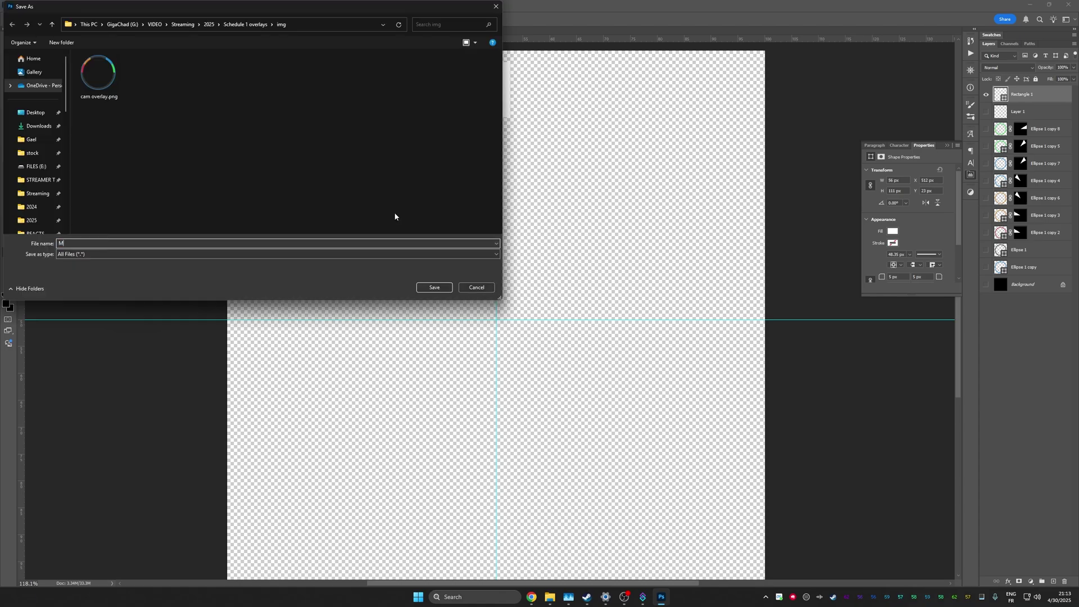
type("Mete")
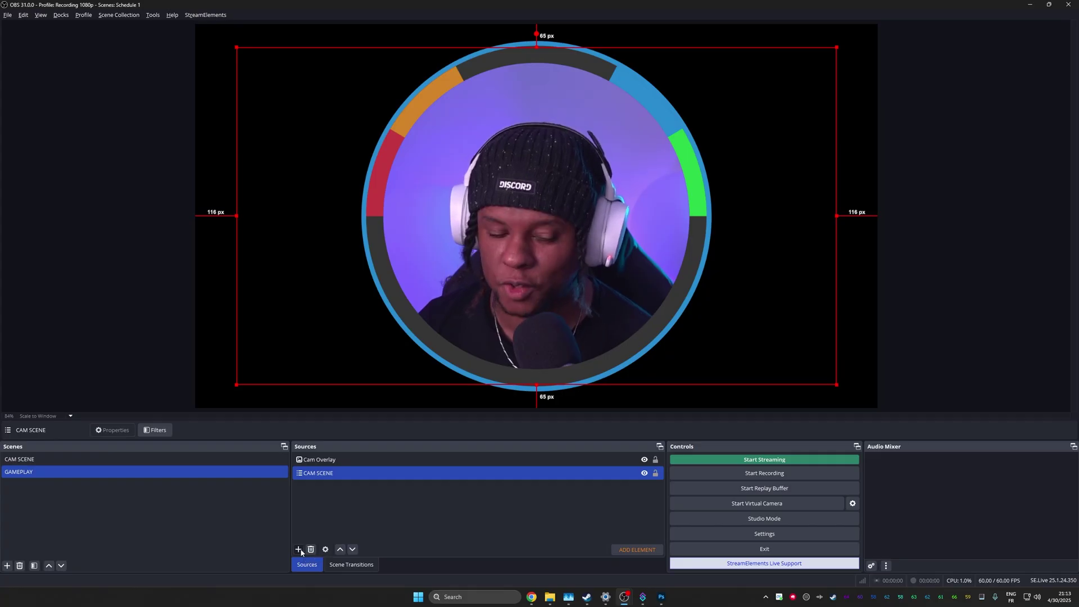
left_click(298, 549)
Add the Meter.png image source and centre it horizontally with Ctrl+D.
left_click(328, 362)
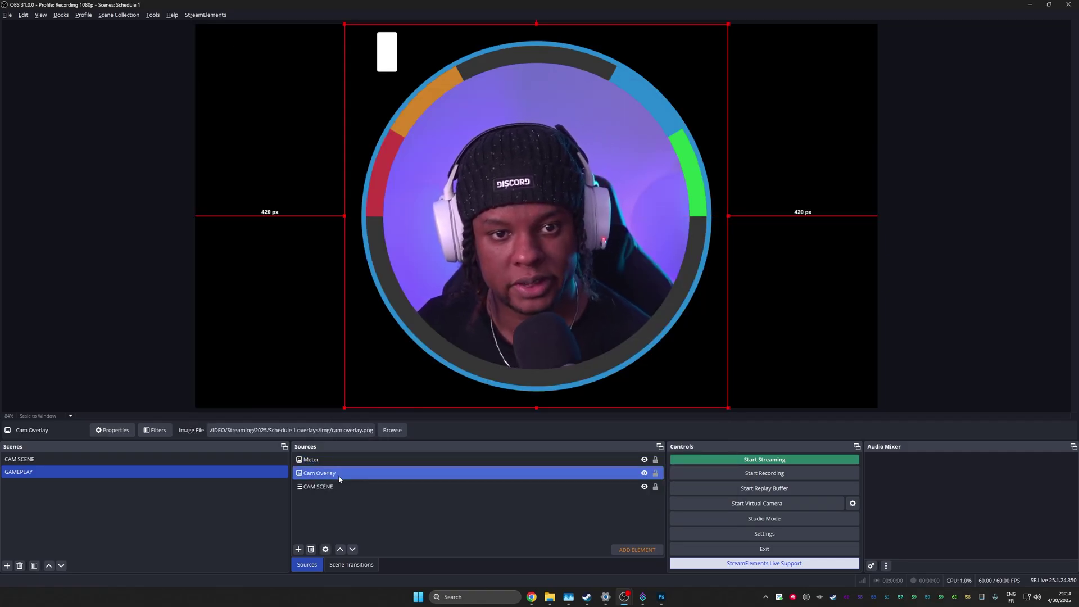
left_click(323, 461)
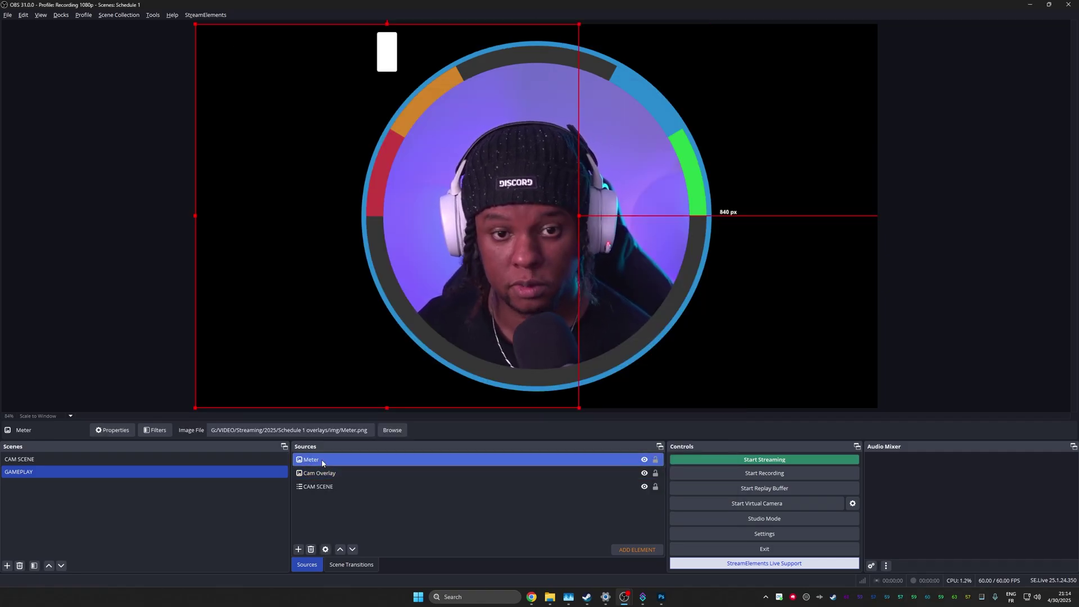
key("ctrl+d")
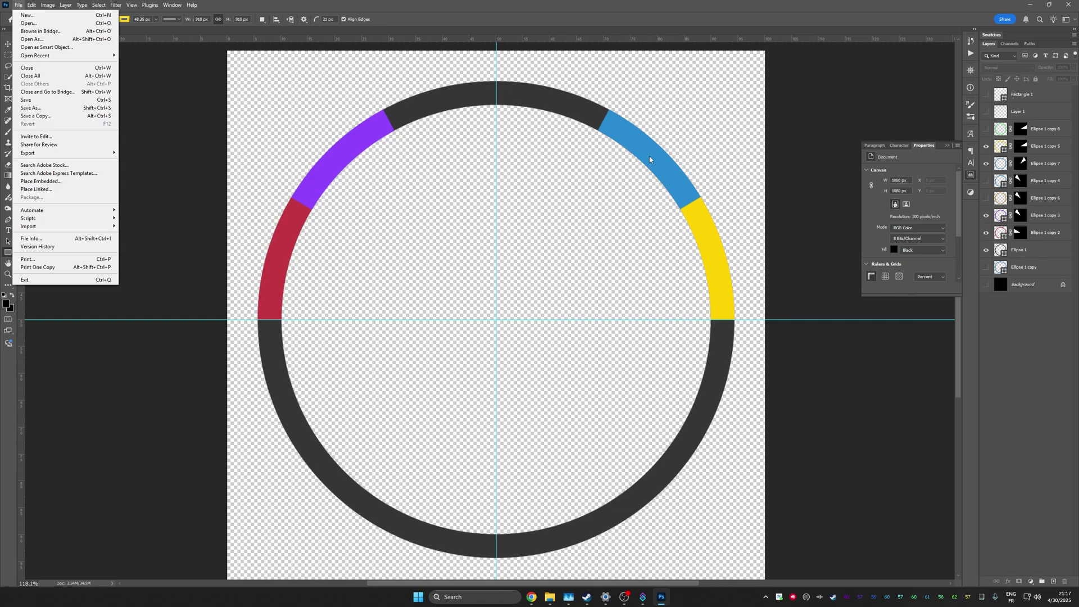
Save the recoloured ring over the existing cam overlay.png, confirming the replacement.
left_click(31, 108)
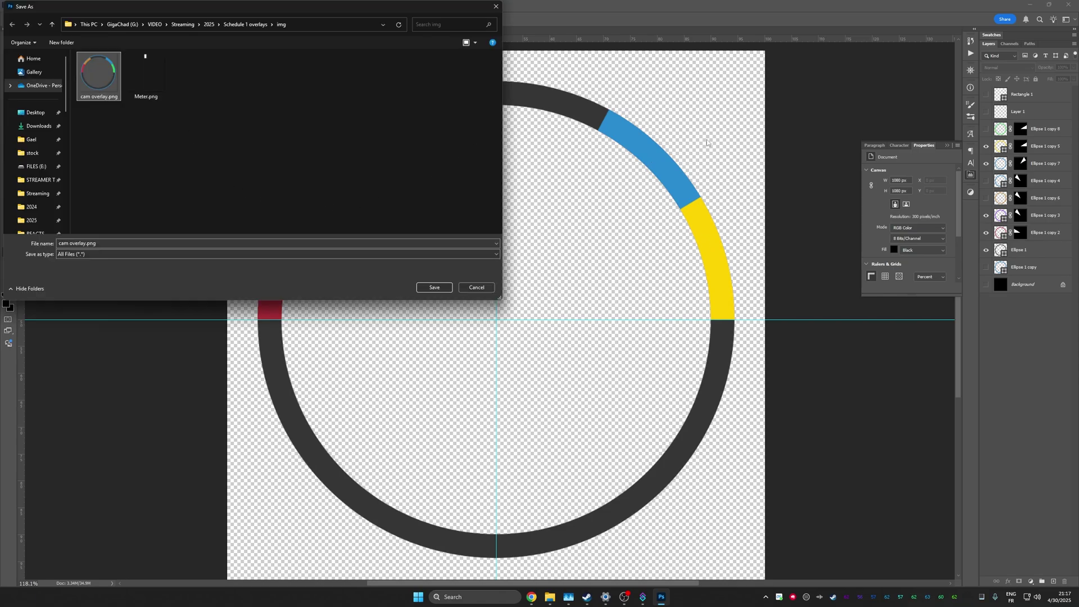
left_click(430, 288)
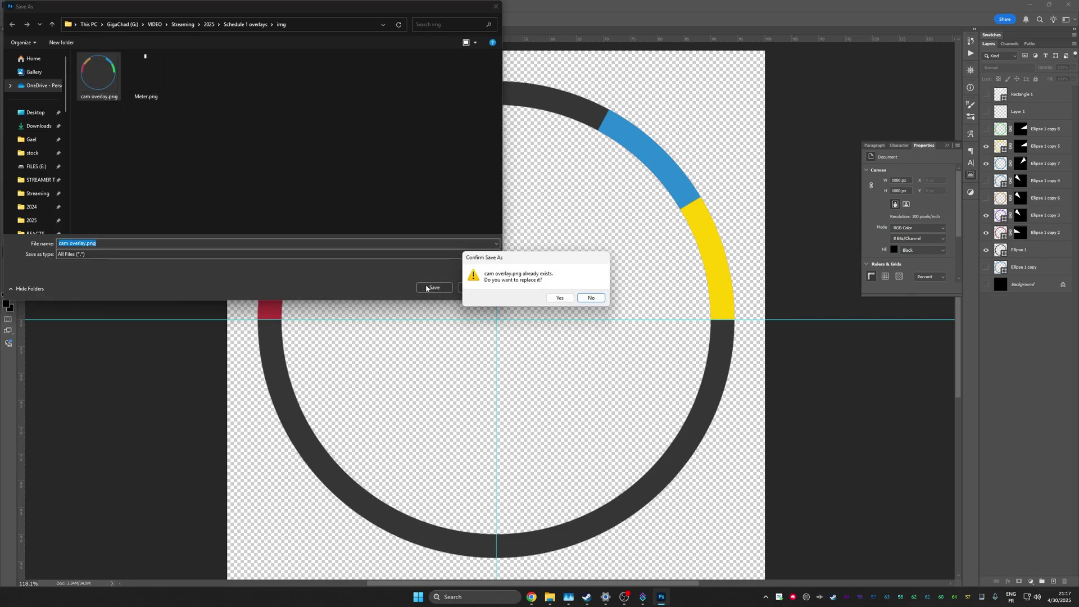
left_click(559, 297)
Show only the blue Ellipse 1 copy ring layer and check its colour settings.
left_click(985, 267, "alt")
left_click(1023, 266)
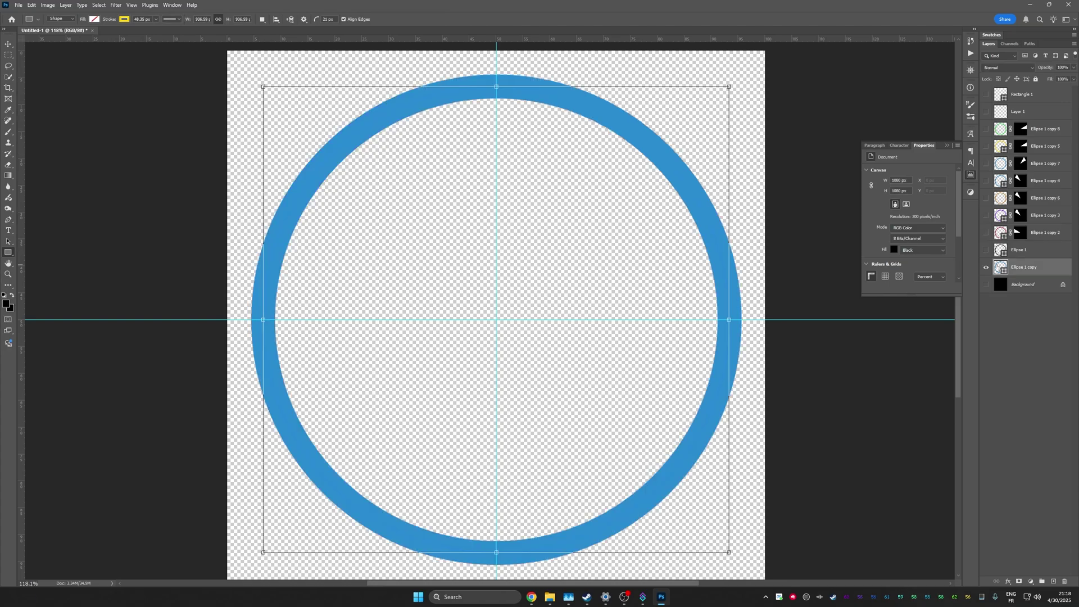
double_click(705, 193)
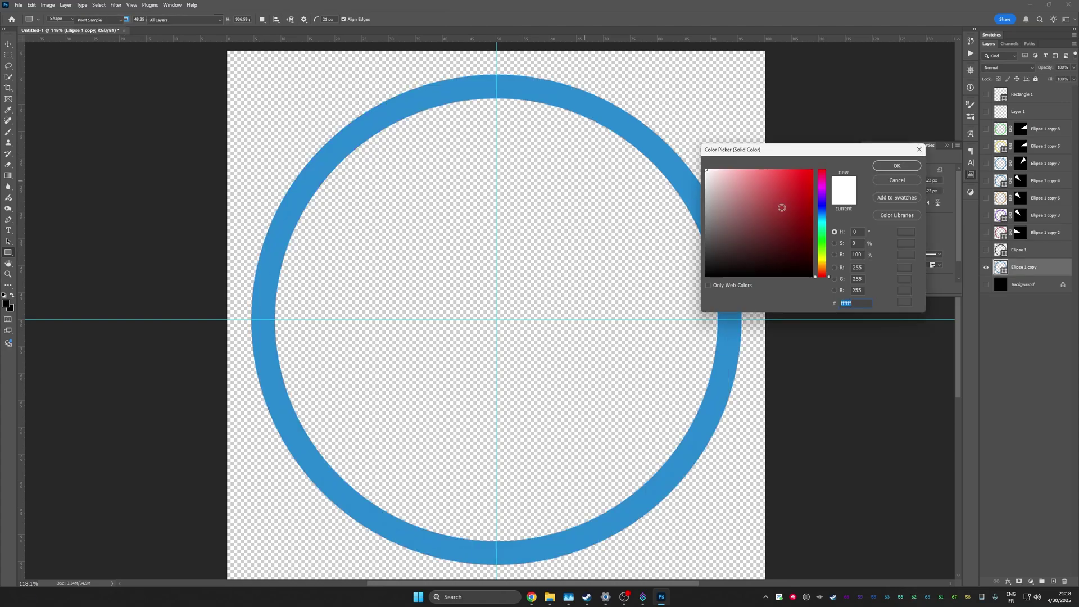
key("Return")
key("Escape")
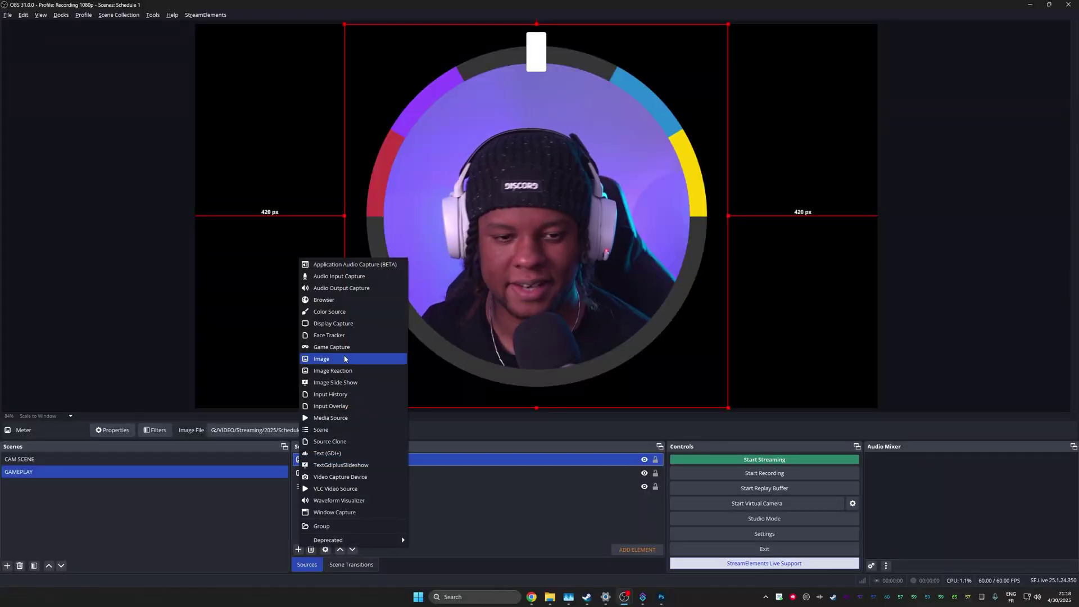
Add a Cam outline image source, place it below the other sources, and centre it.
left_click(345, 359)
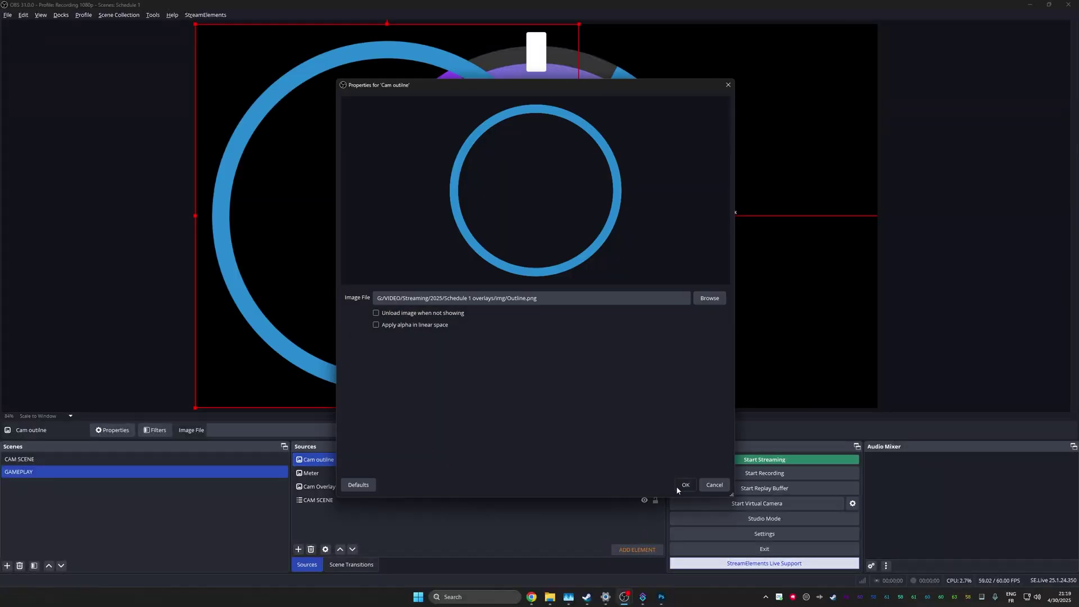
left_click(685, 485)
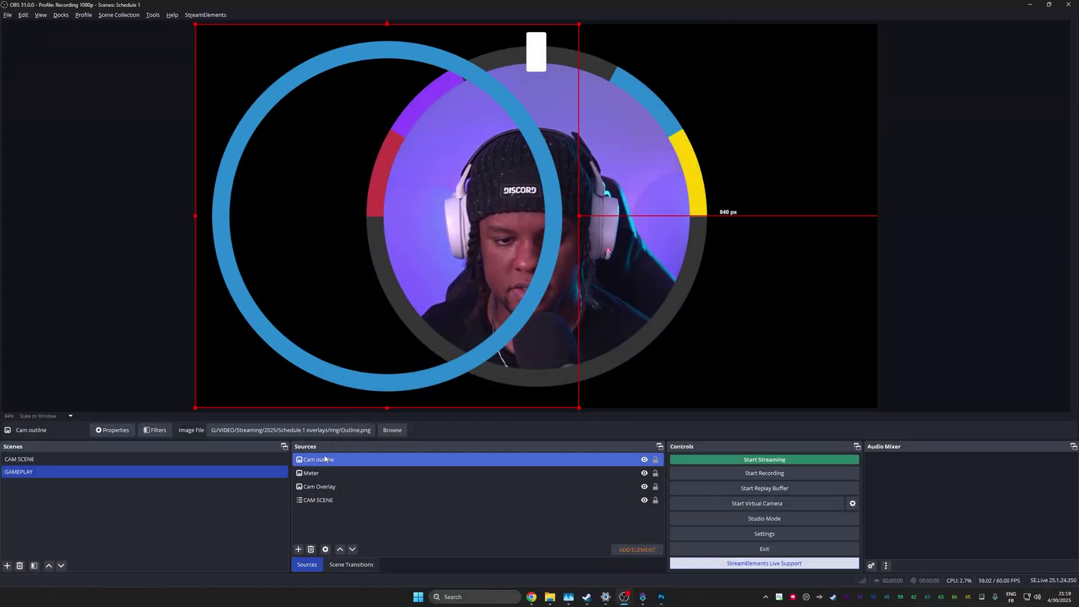
left_click_drag(315, 460, 322, 505)
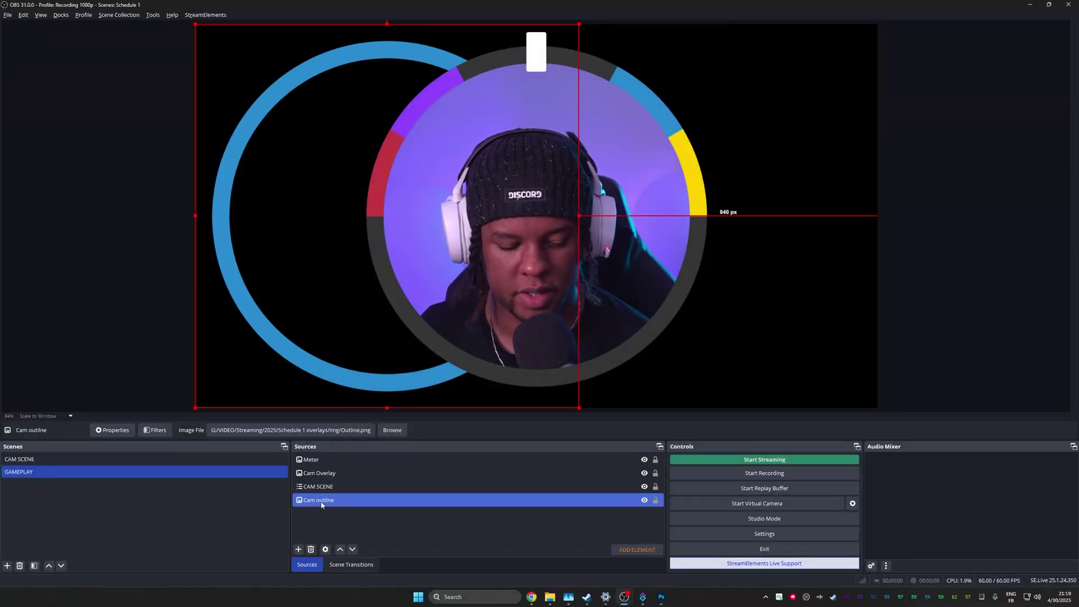
key("ctrl+d")
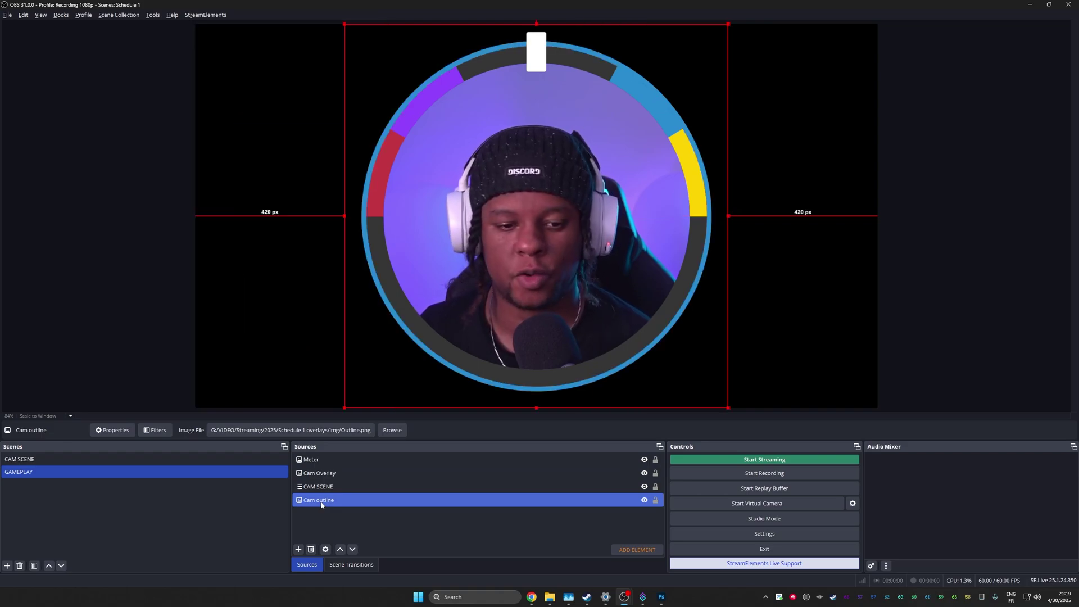
Group the Meter, Cam Overlay, CAM SCENE and Cam outline sources as 'Cam group'.
left_click(312, 460, "shift")
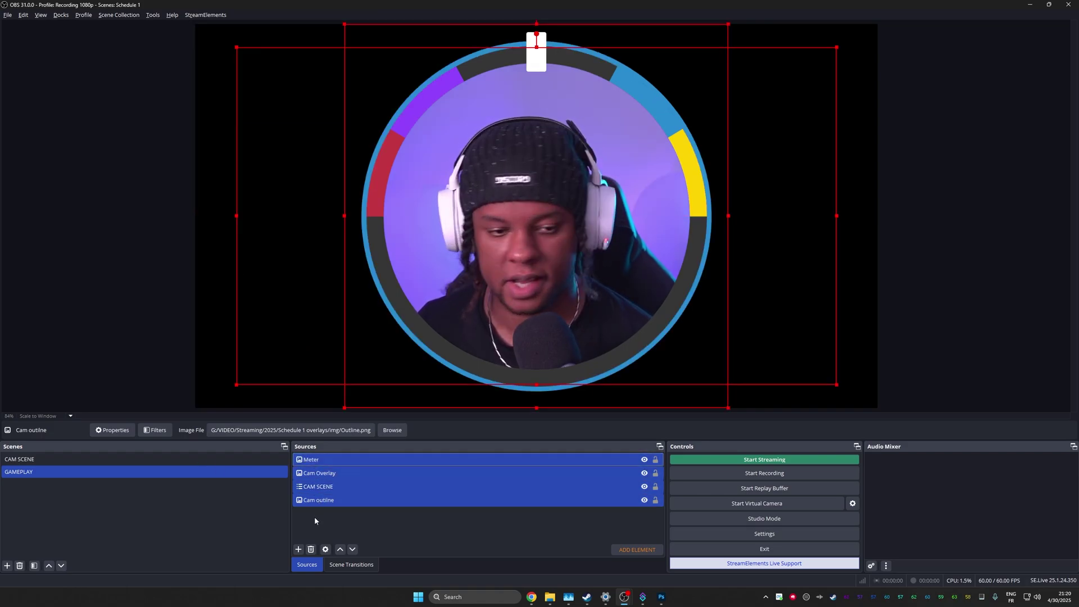
right_click(328, 489)
left_click(389, 222)
type("Cam ")
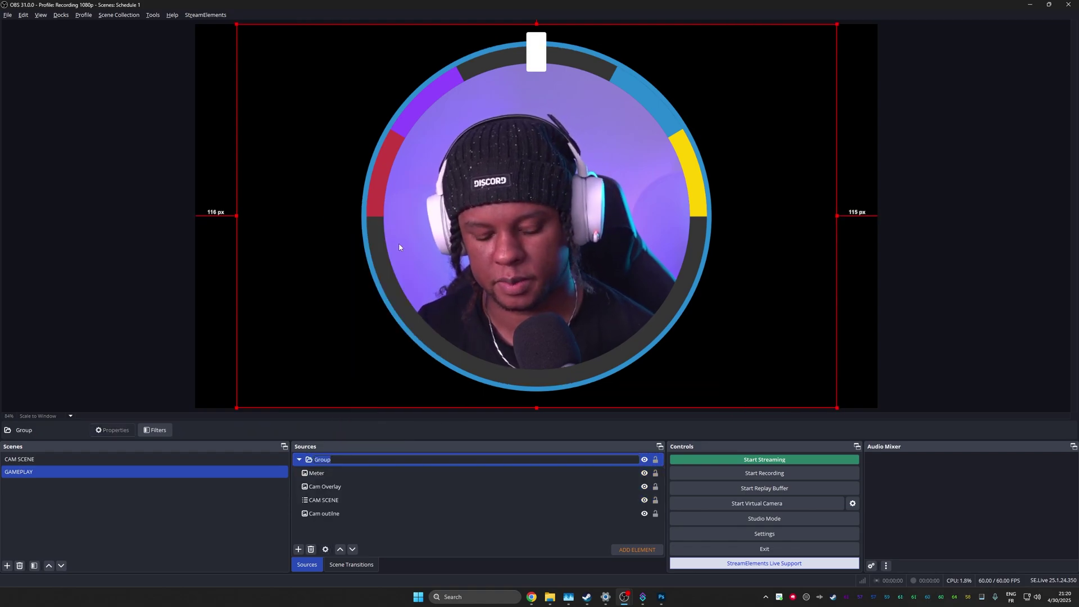
type("group")
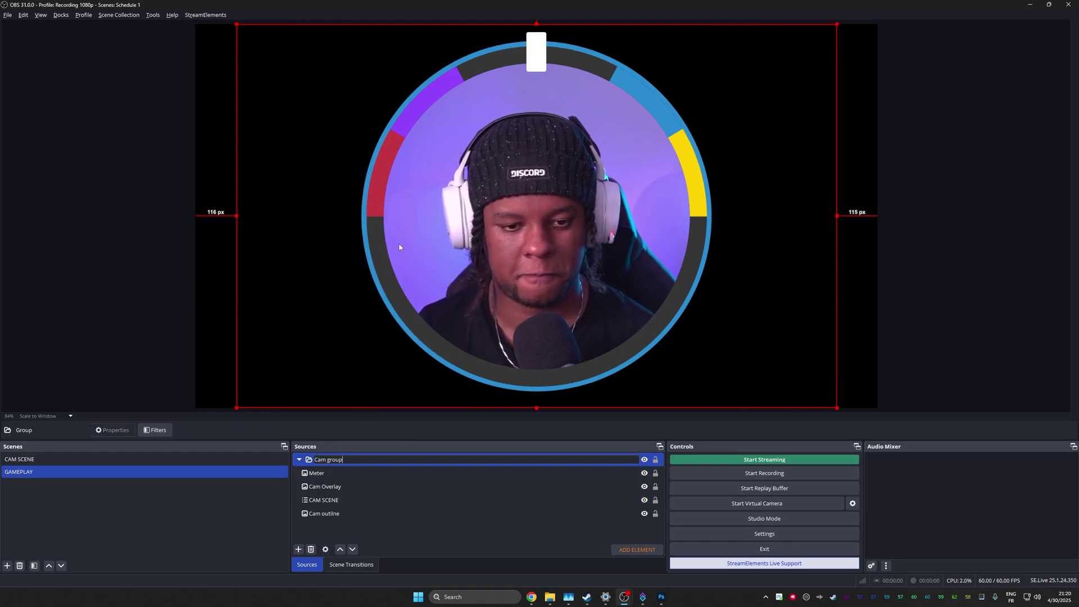
key("Return")
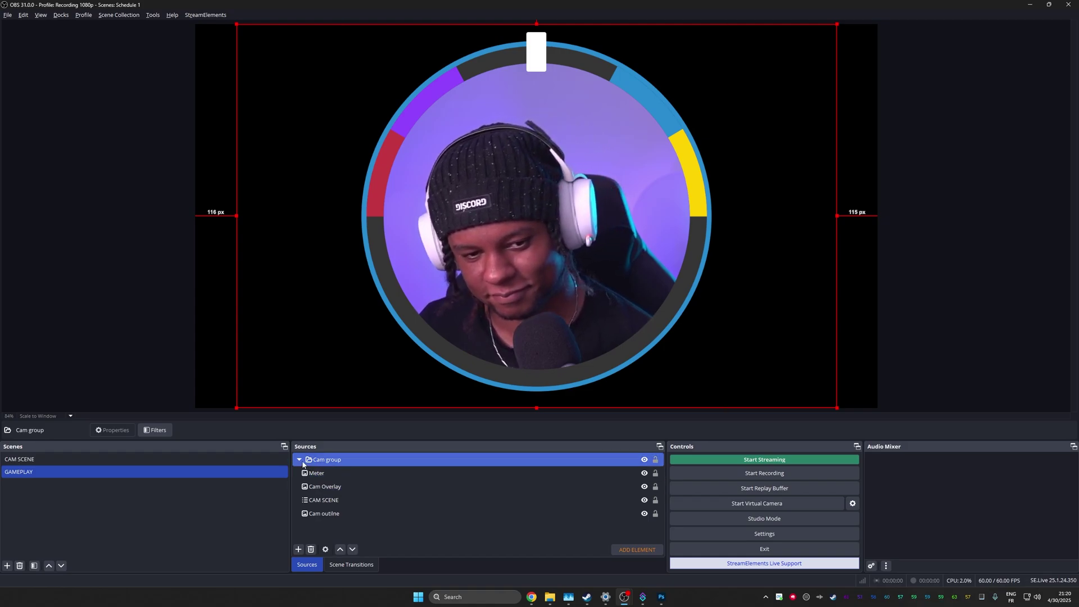
left_click(315, 513)
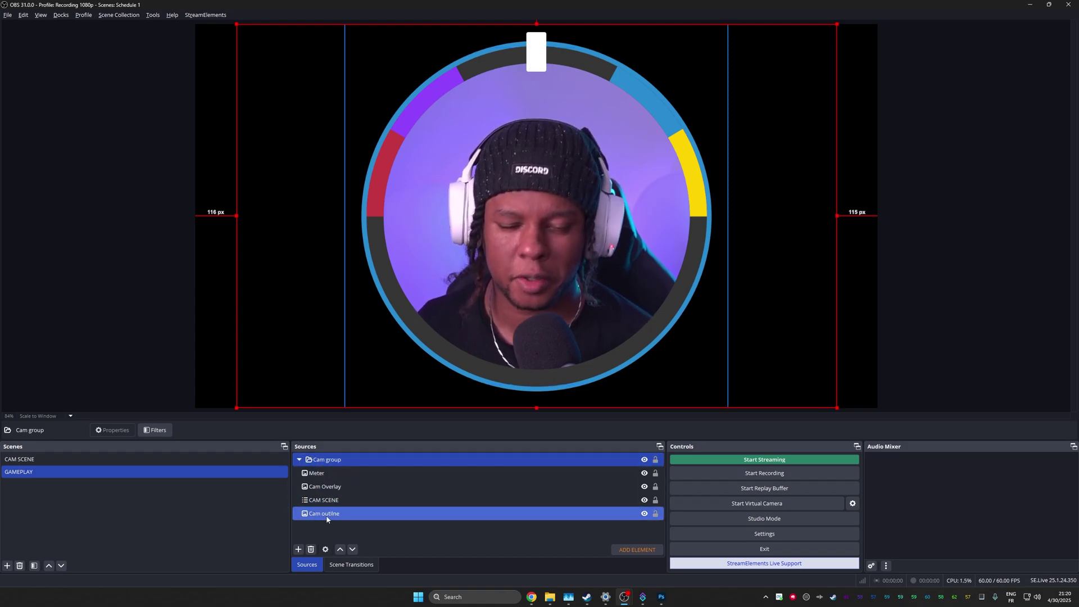
Add a Color Correction filter to Cam outline, desaturating it to grey and lowering gamma.
left_click(315, 514)
left_click(155, 430)
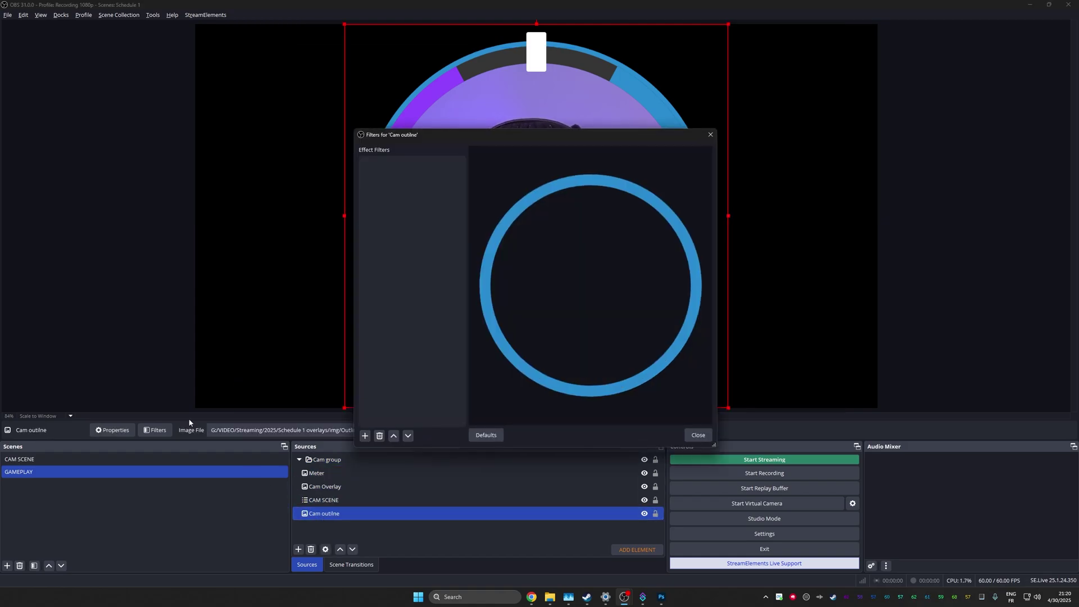
left_click(365, 437)
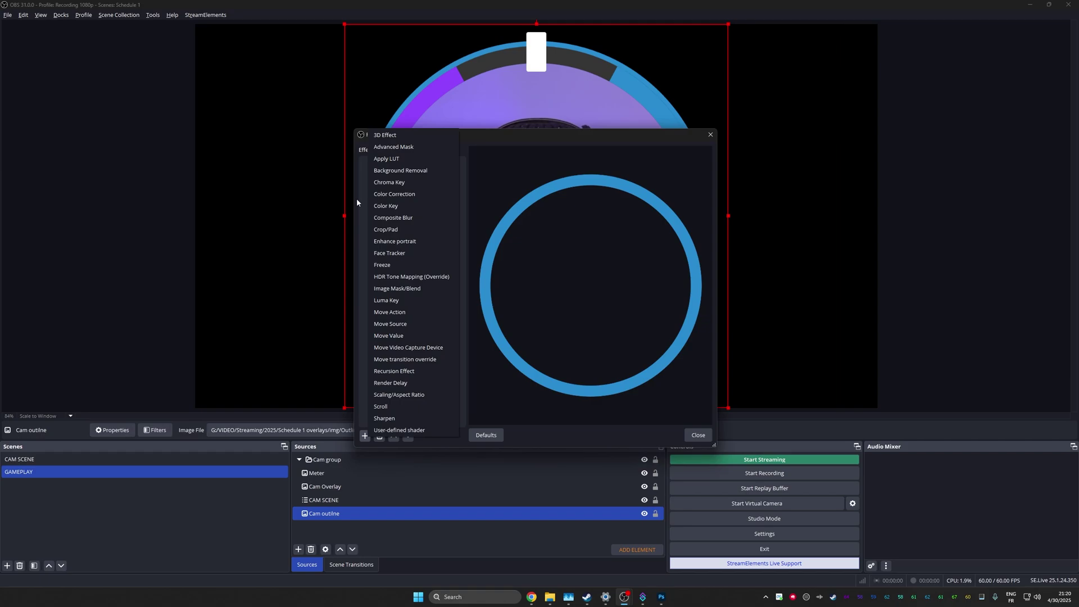
left_click(394, 193)
left_click(512, 303)
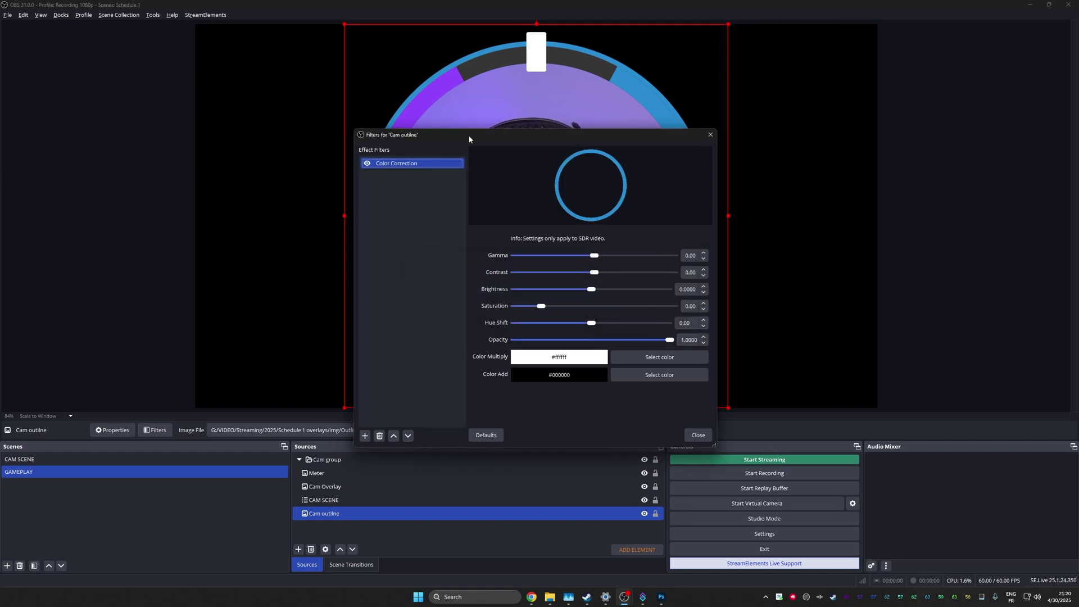
left_click_drag(506, 134, 163, 68)
left_click_drag(198, 240, 157, 242)
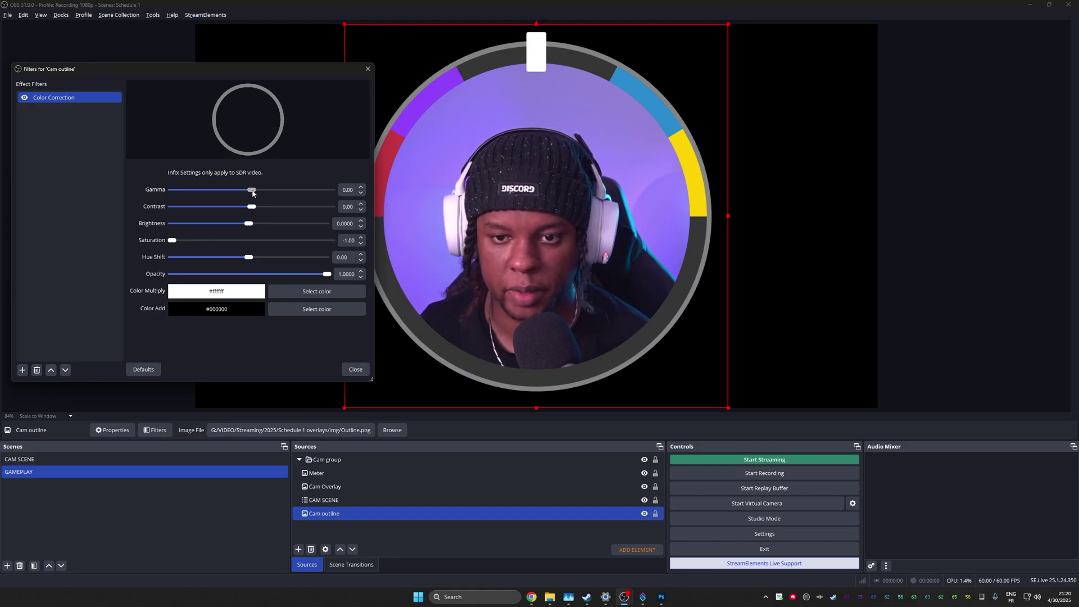
left_click_drag(251, 190, 218, 191)
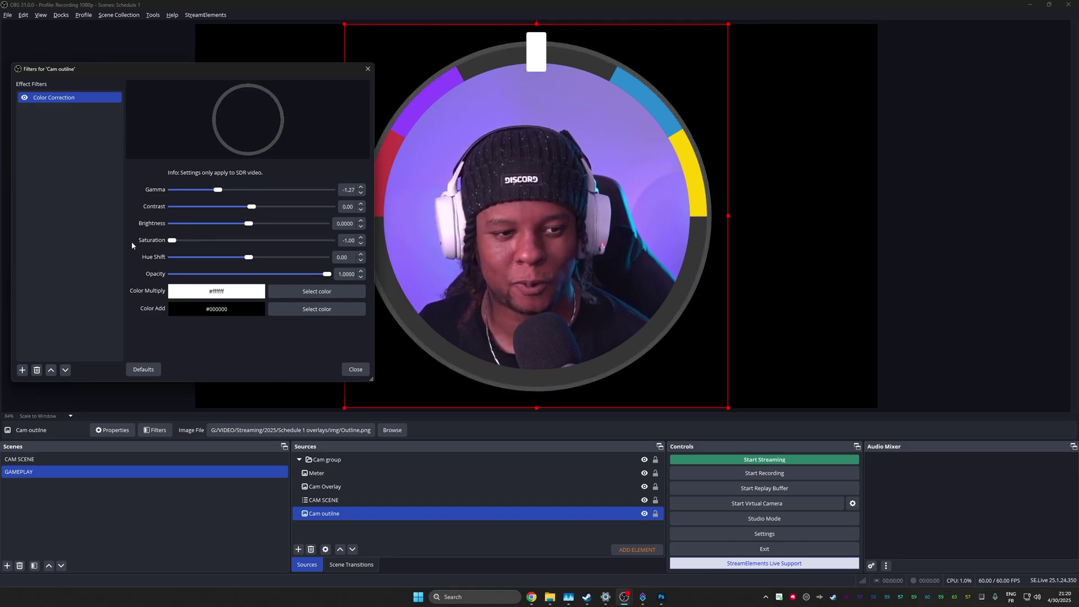
Add a Move Value filter named 'Follow' driving all Color Correction settings.
left_click(21, 370)
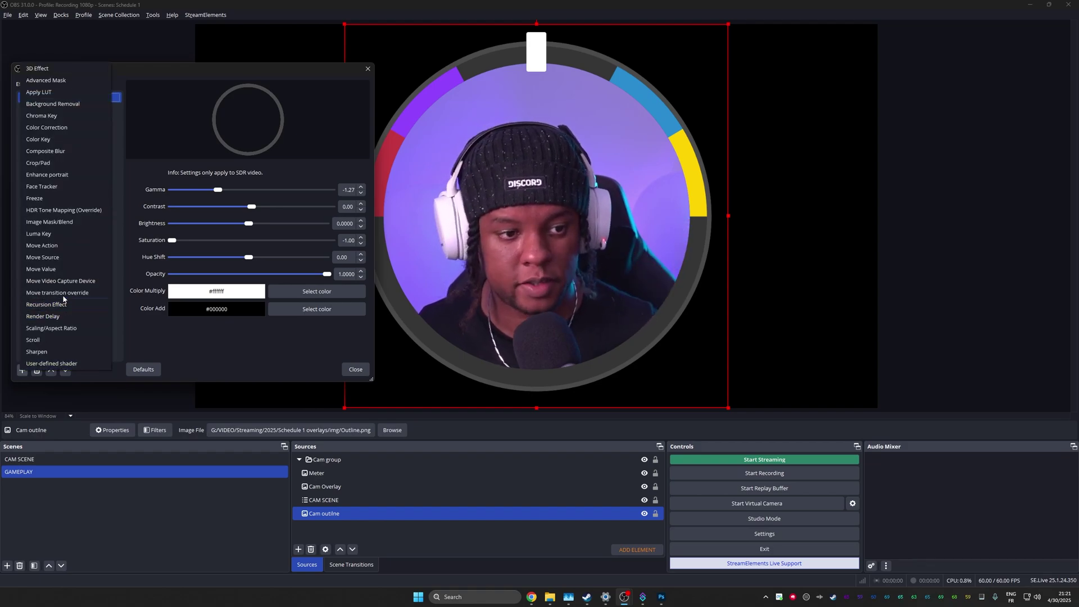
left_click(61, 269)
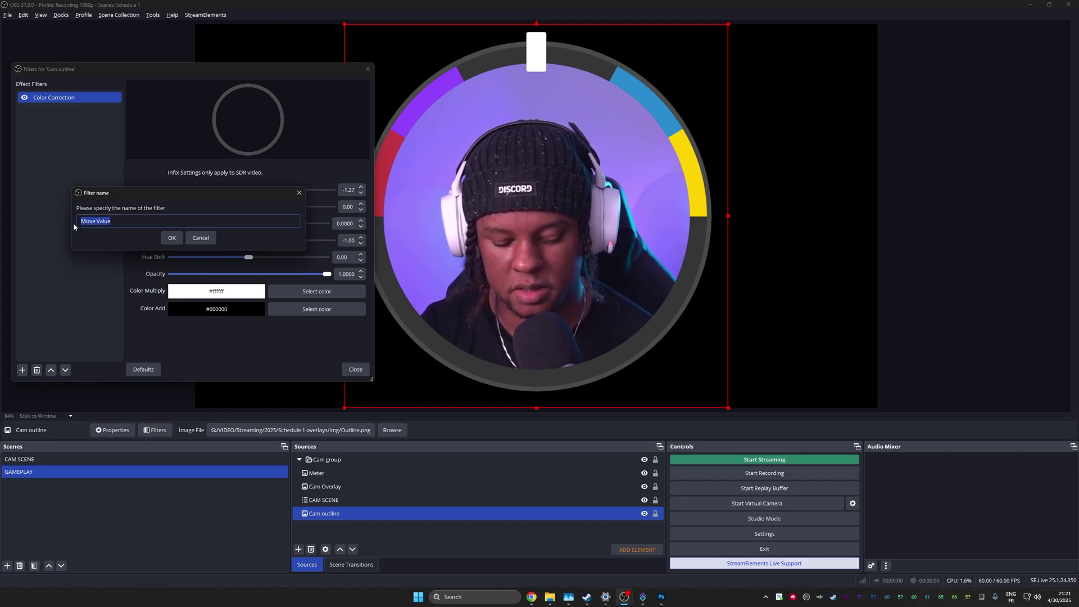
type("Follow")
key("Return")
left_click(337, 172)
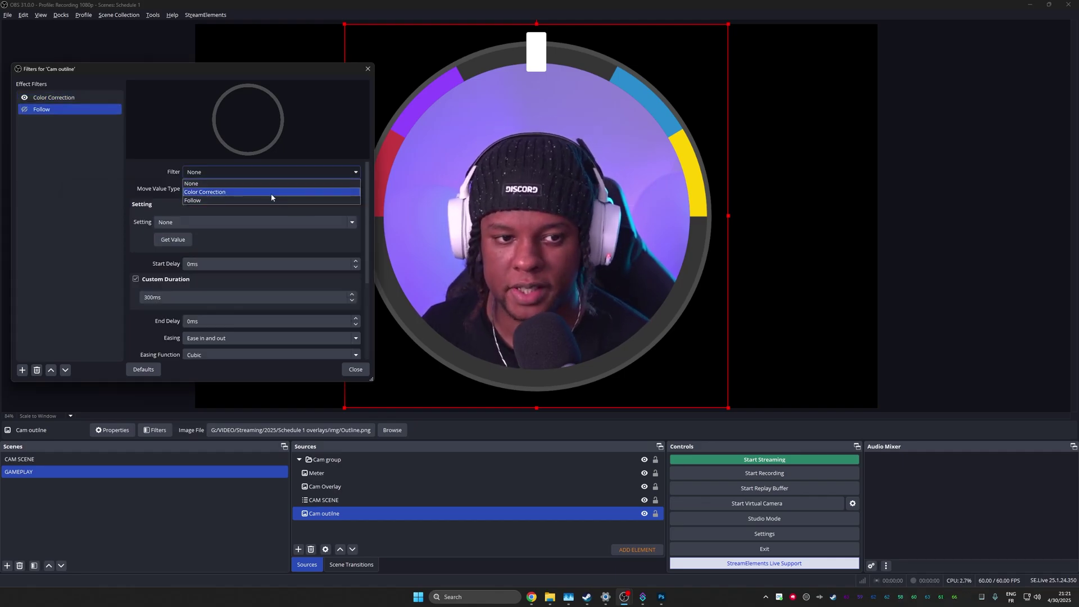
left_click(272, 193)
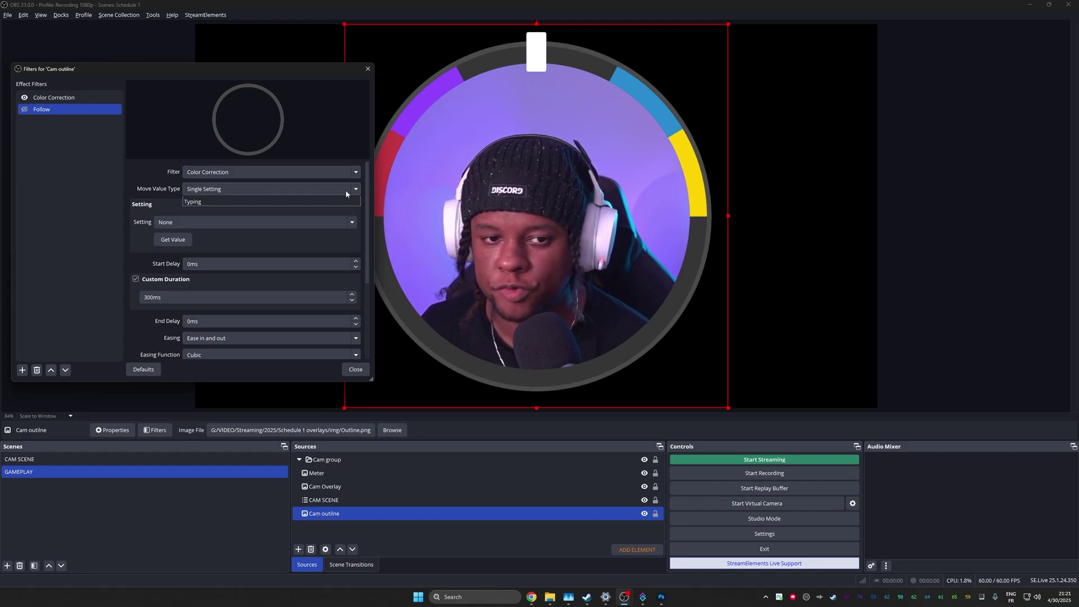
left_click(317, 210)
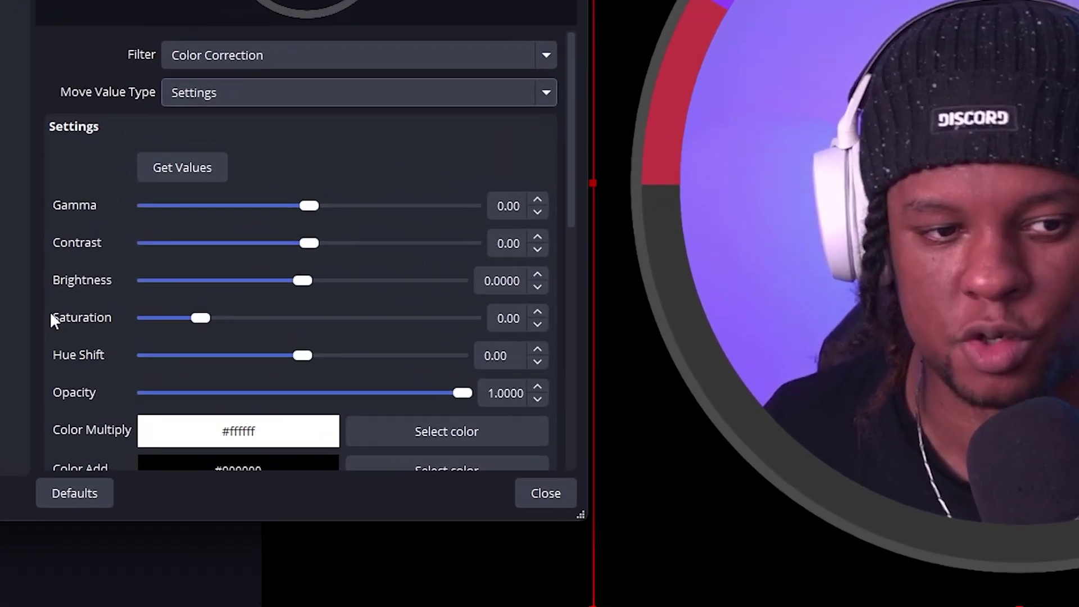
scroll(54, 303, "down", 5)
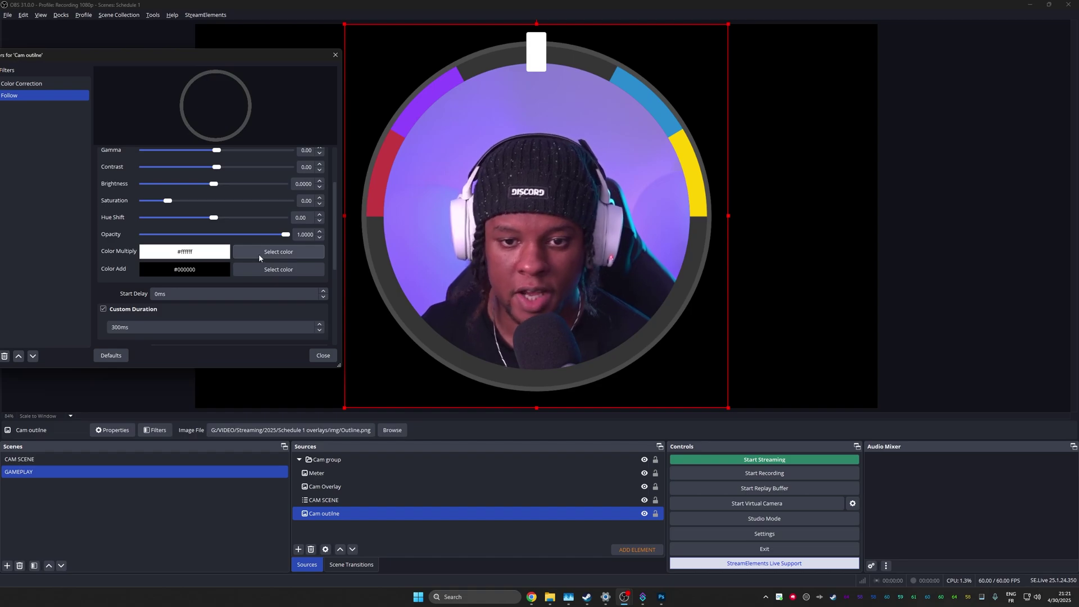
Set Follow's Color Multiply and Color Add to the ring's red #c43741 over 1000ms.
left_click(259, 254)
left_click(92, 201)
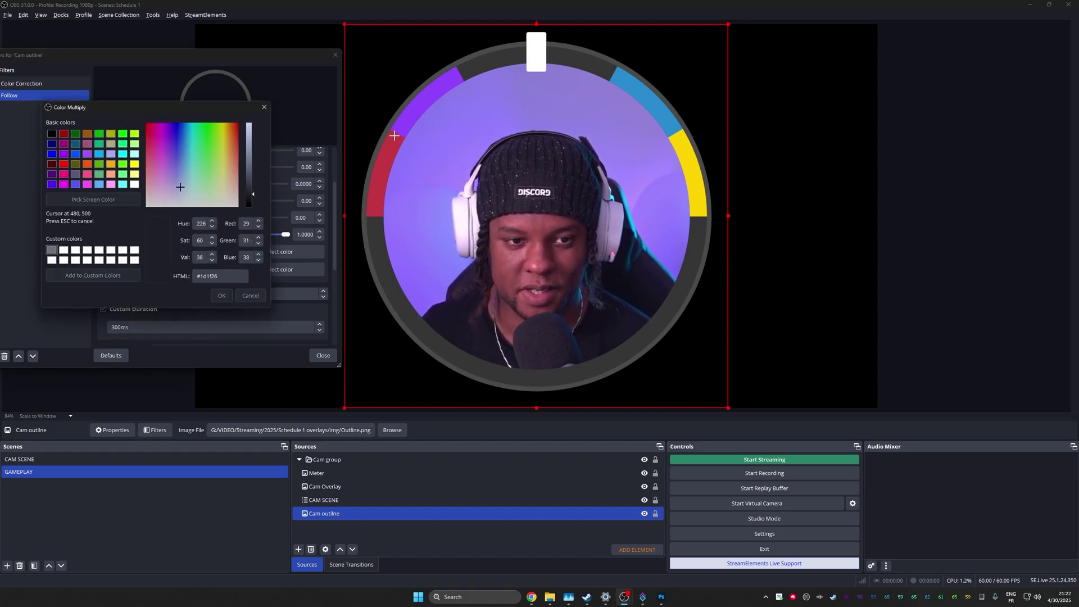
left_click(387, 164)
left_click(221, 295)
left_click(246, 271)
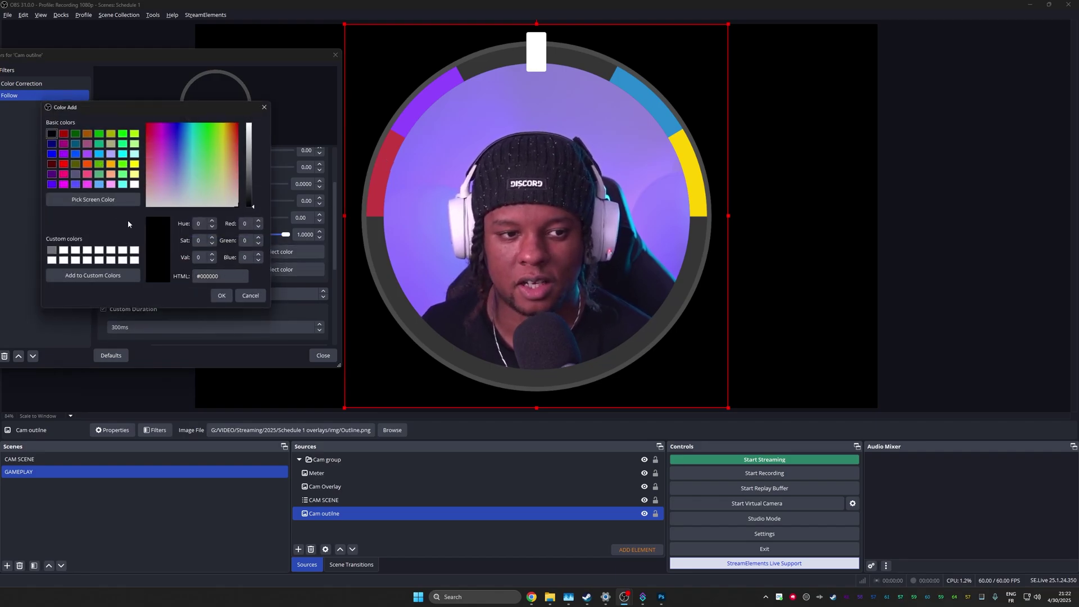
left_click(118, 217)
left_click(222, 295)
scroll(113, 259, "down", 2)
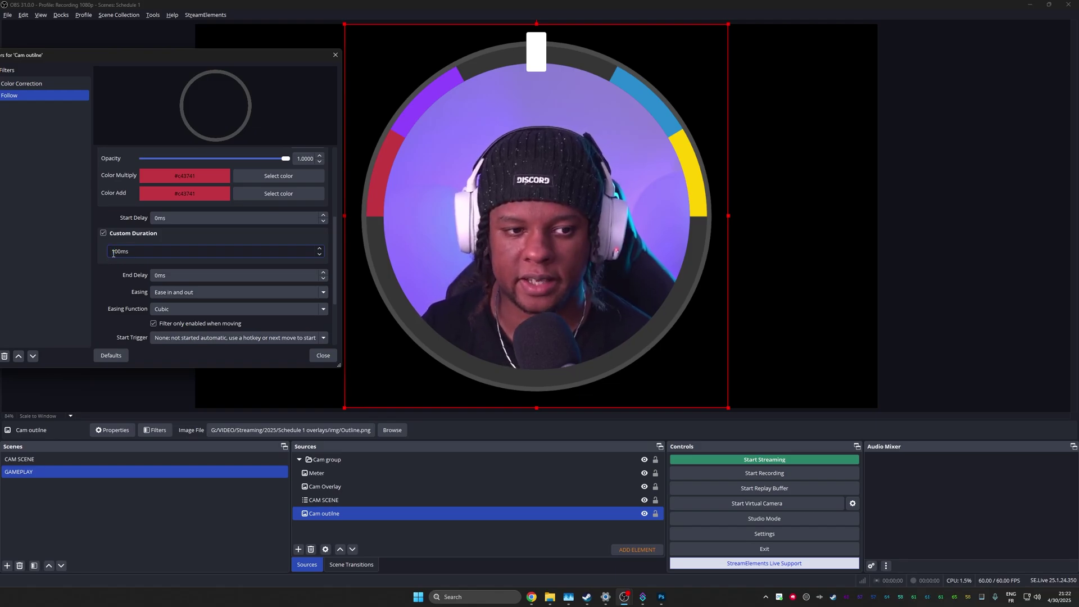
type("0")
left_click_drag(86, 58, 142, 47)
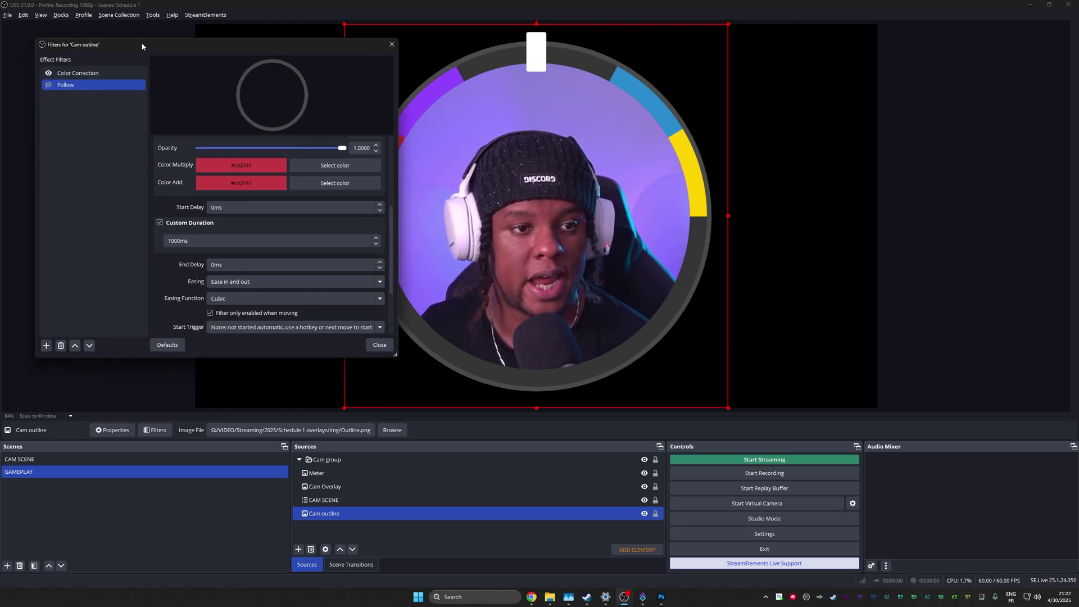
Preview the Follow, Cheers, Subs, Tips and Gray colours on the outline, ending on grey.
left_click(50, 87)
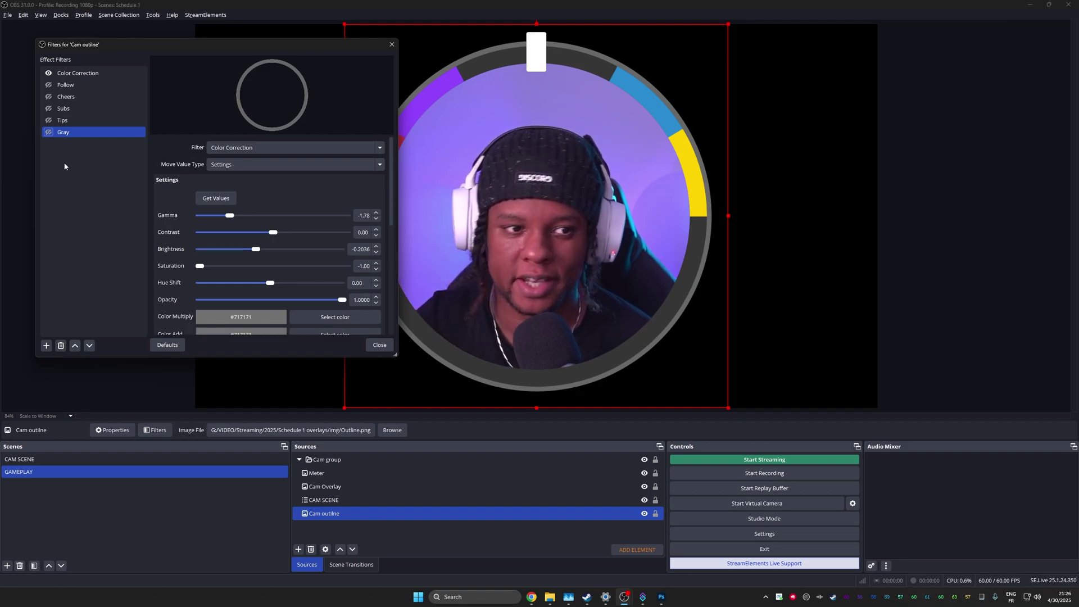
left_click(48, 86)
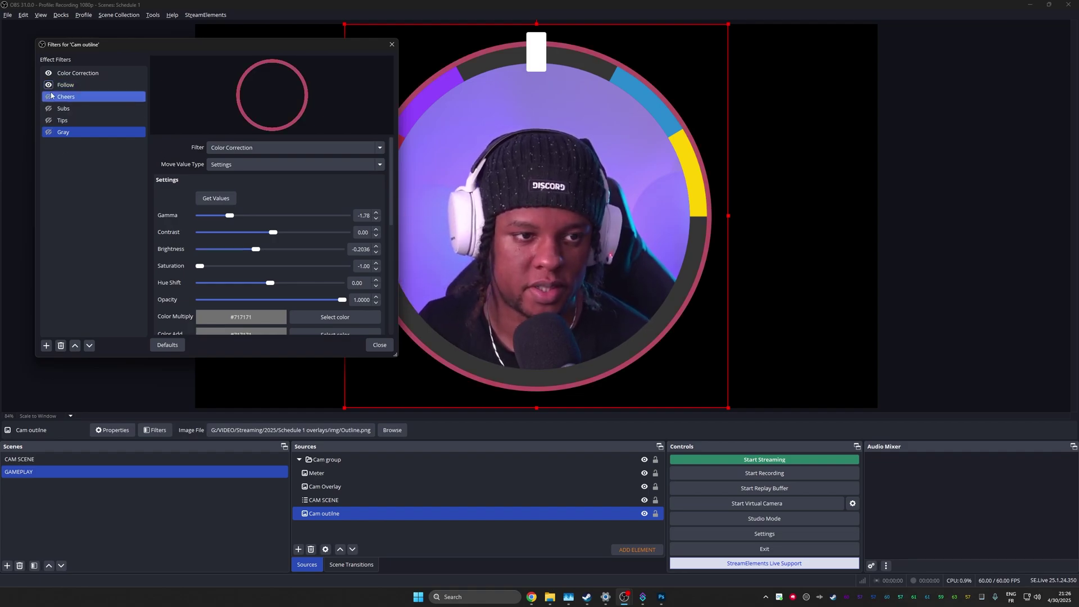
left_click(48, 97)
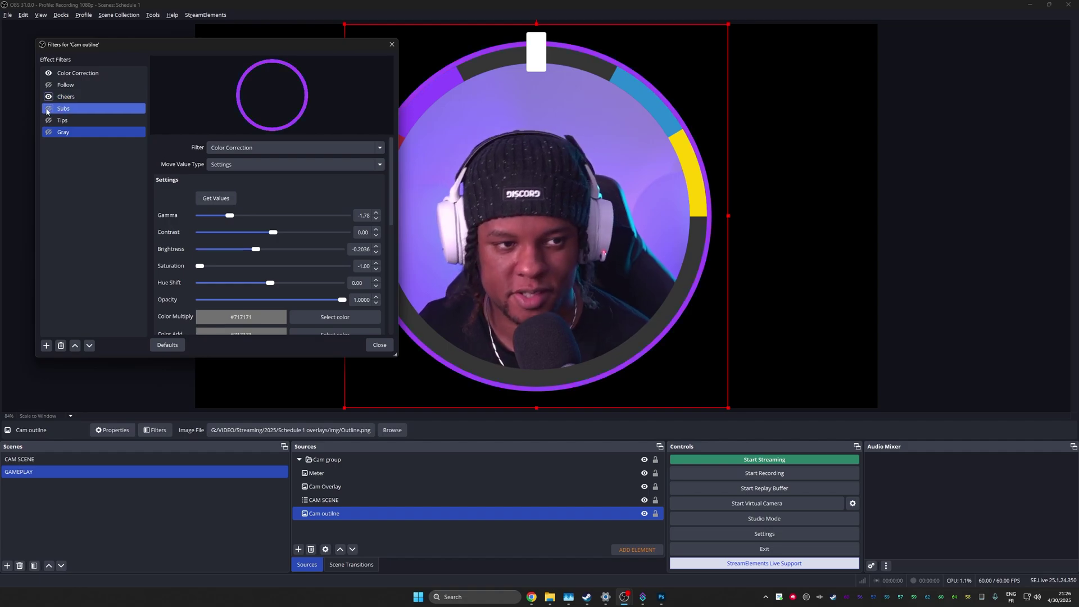
left_click(49, 109)
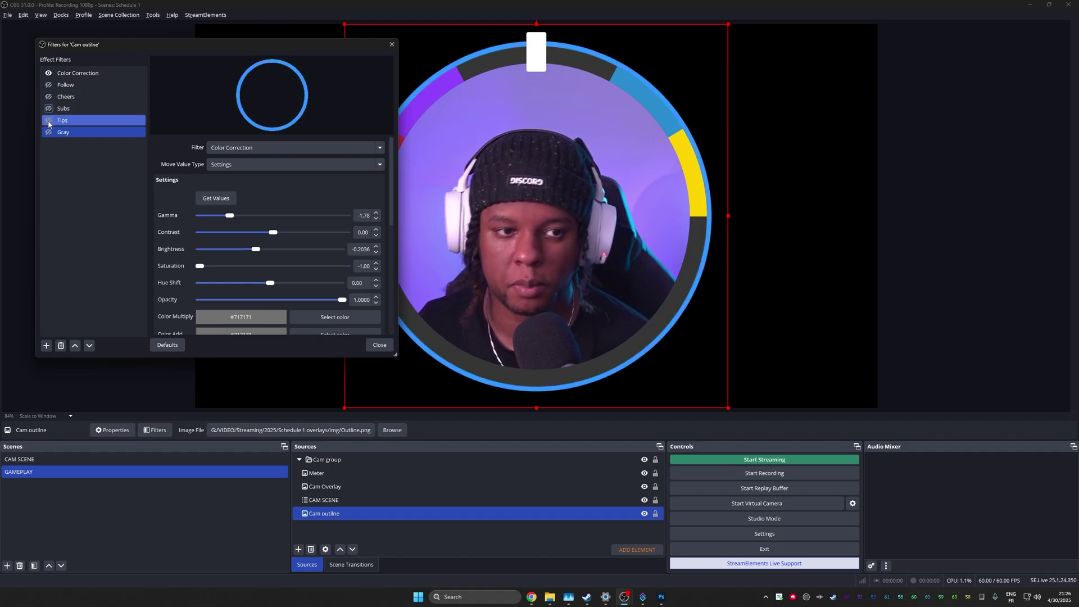
left_click(49, 121)
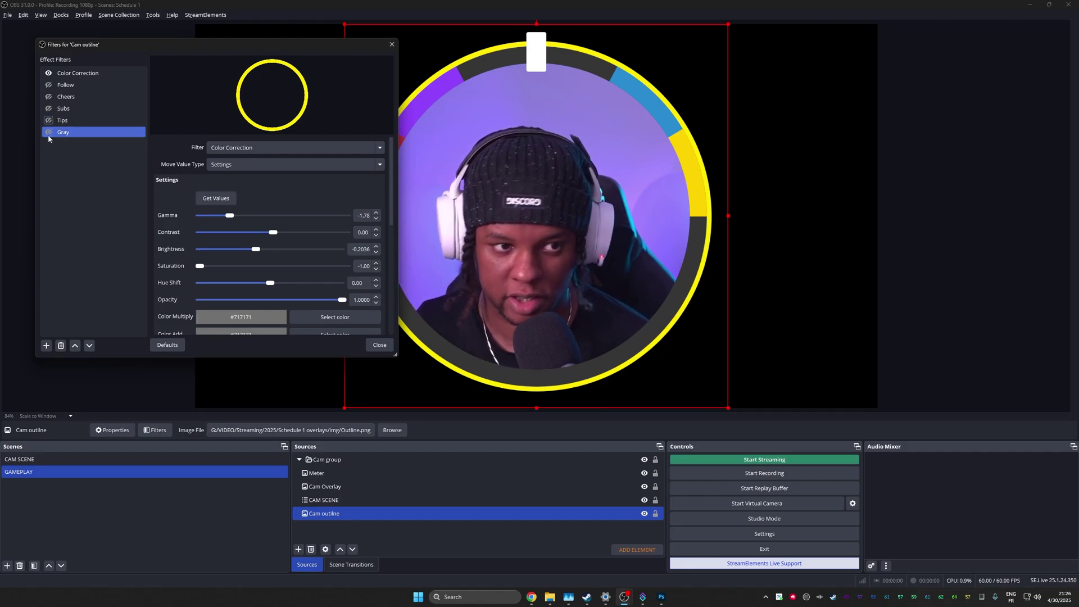
left_click(48, 132)
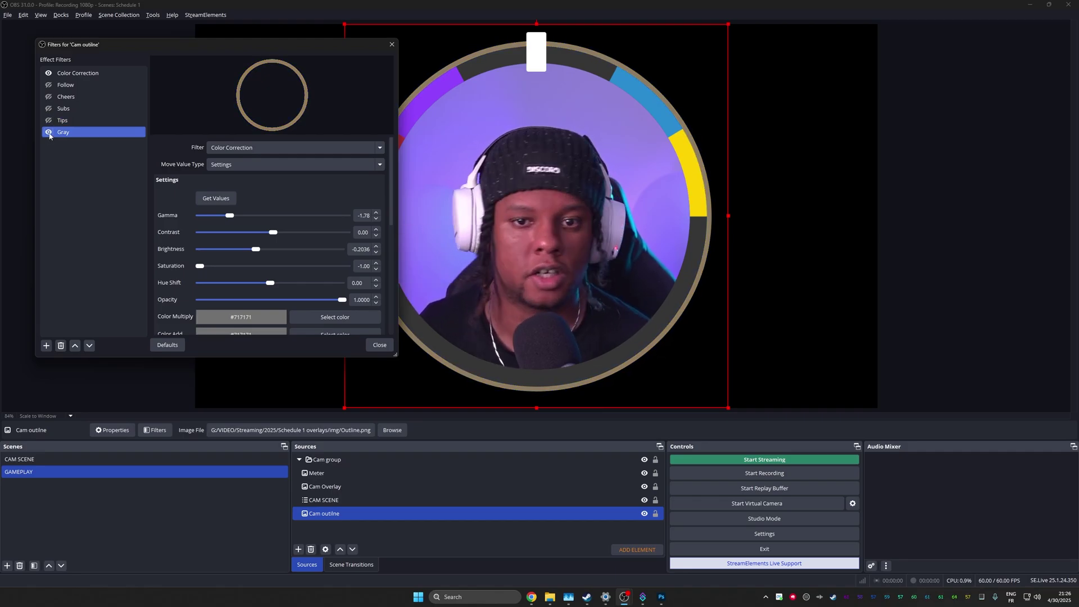
left_click(378, 344)
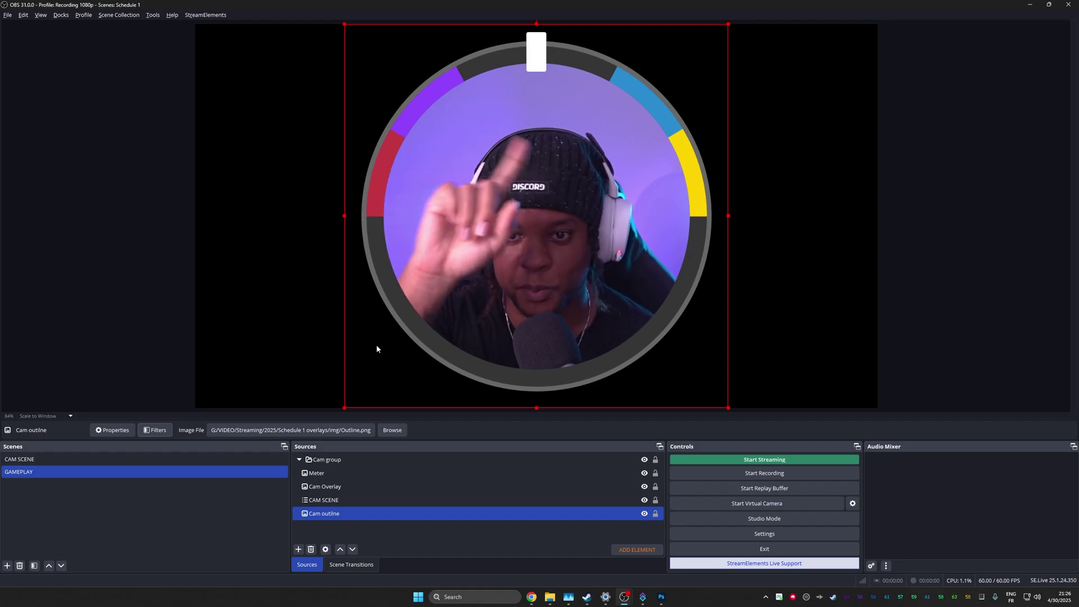
Add a Move Source filter to the collapsed Cam group.
left_click(299, 459)
right_click(319, 461)
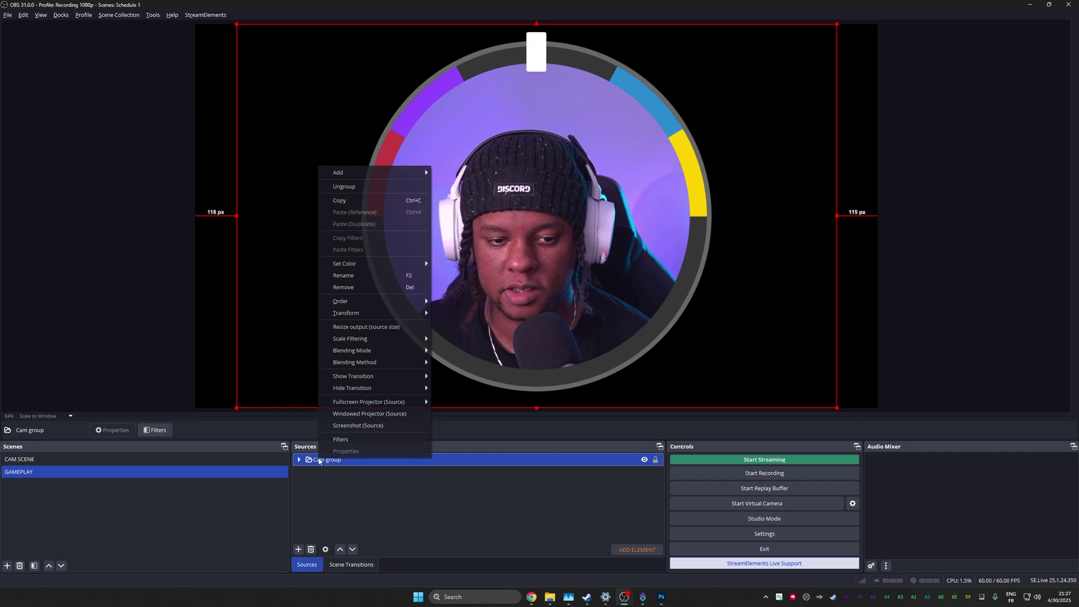
left_click(340, 439)
left_click(364, 436)
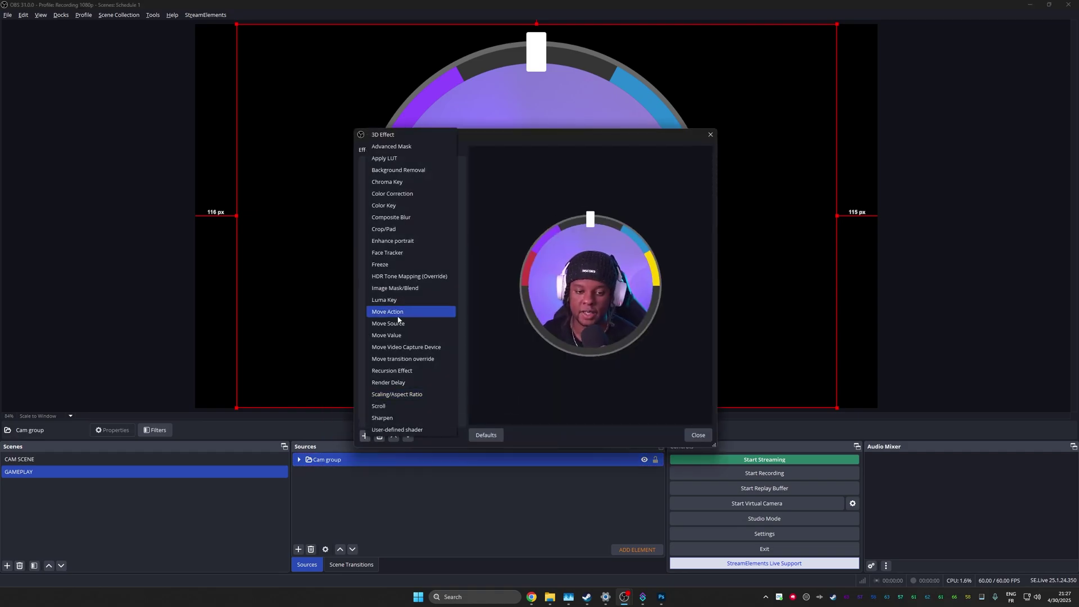
left_click(396, 323)
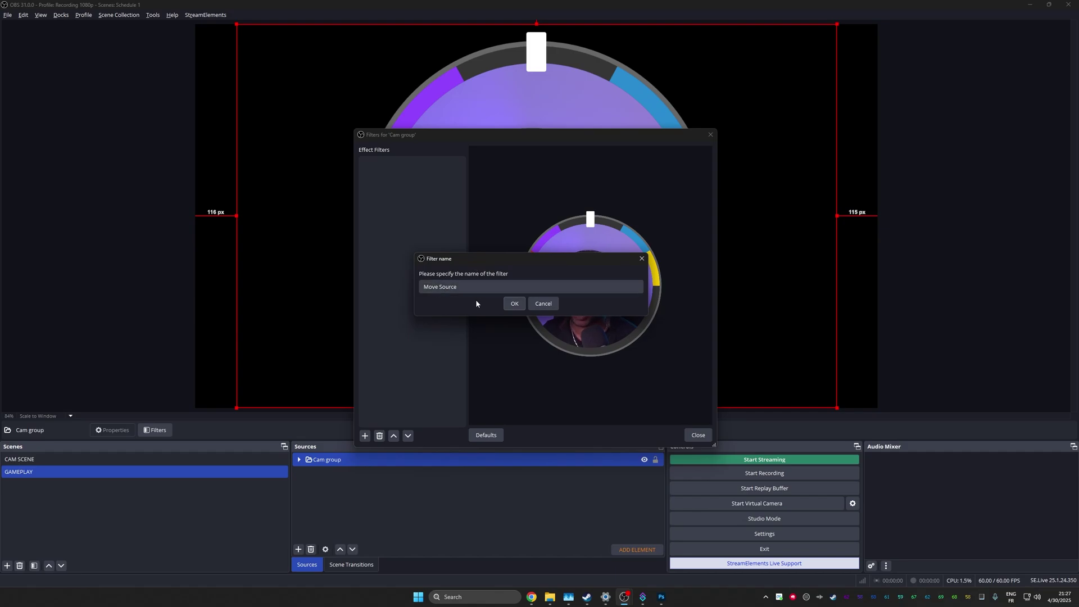
left_click(513, 305)
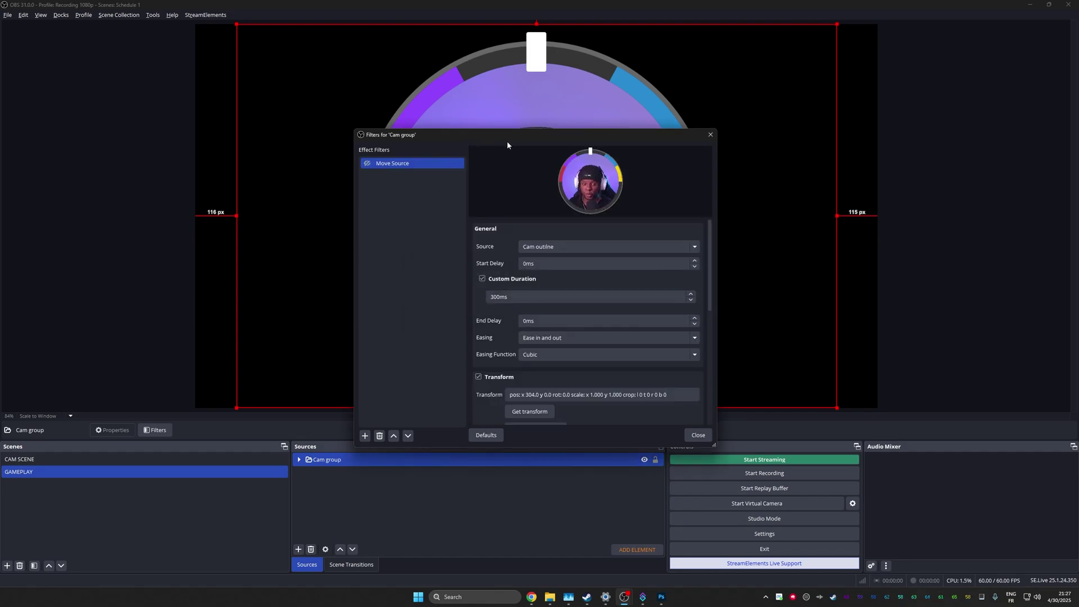
Rename the Move Source filter to Reset and enable the follow filter to preview it.
left_click_drag(511, 139, 185, 78)
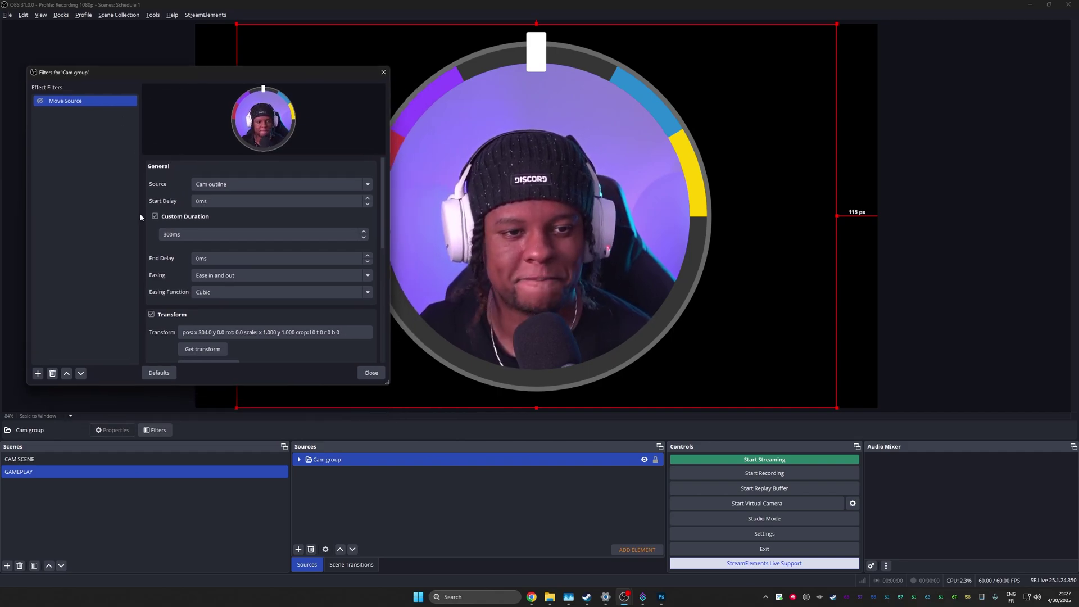
right_click(62, 103)
left_click(76, 135)
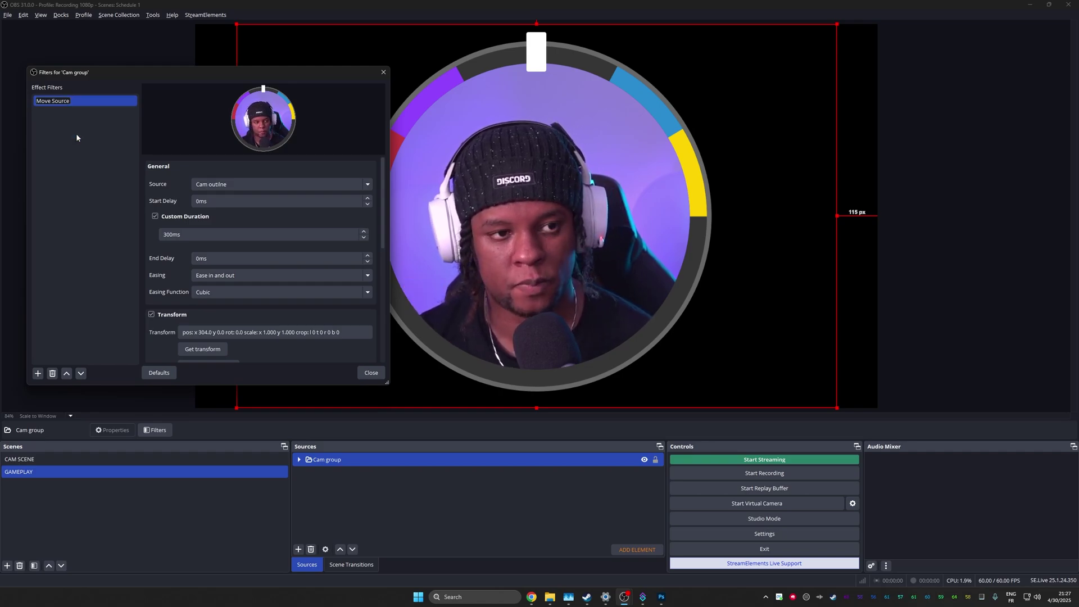
type("Reset")
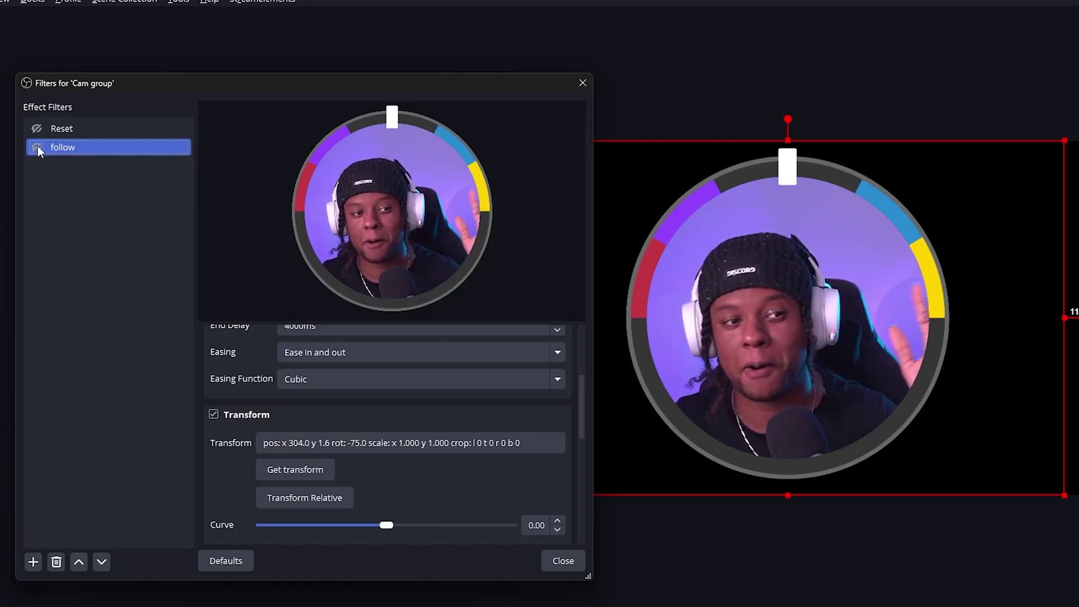
left_click(37, 147)
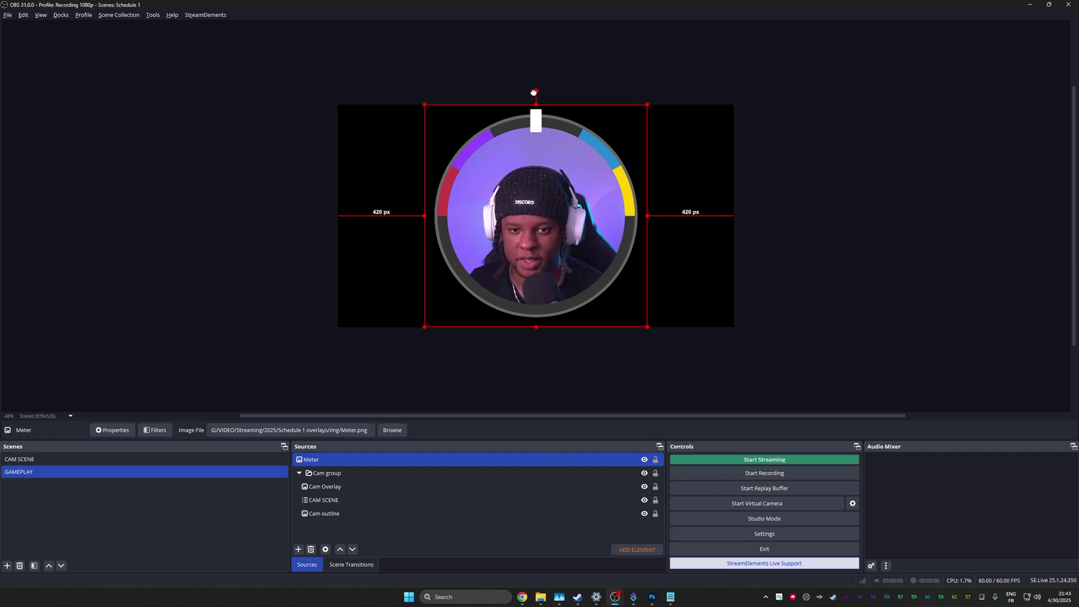
Set the Meter image's positional alignment to Center.
mouse_move(533, 92)
left_mouse_down()
mouse_move(484, 107)
mouse_move(556, 108)
mouse_move(532, 107)
left_mouse_up()
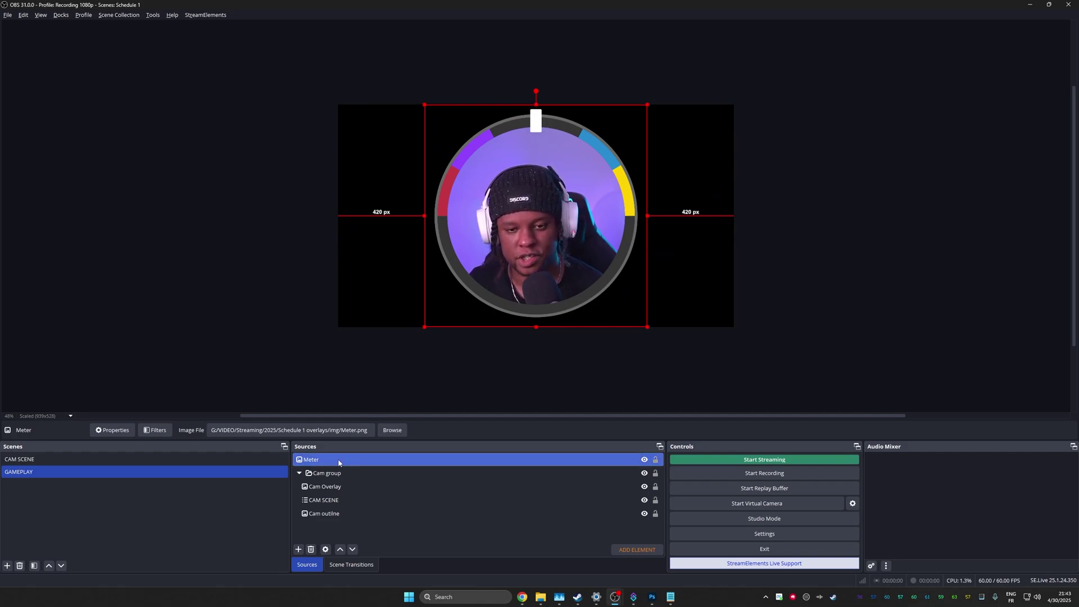
key("ctrl+e")
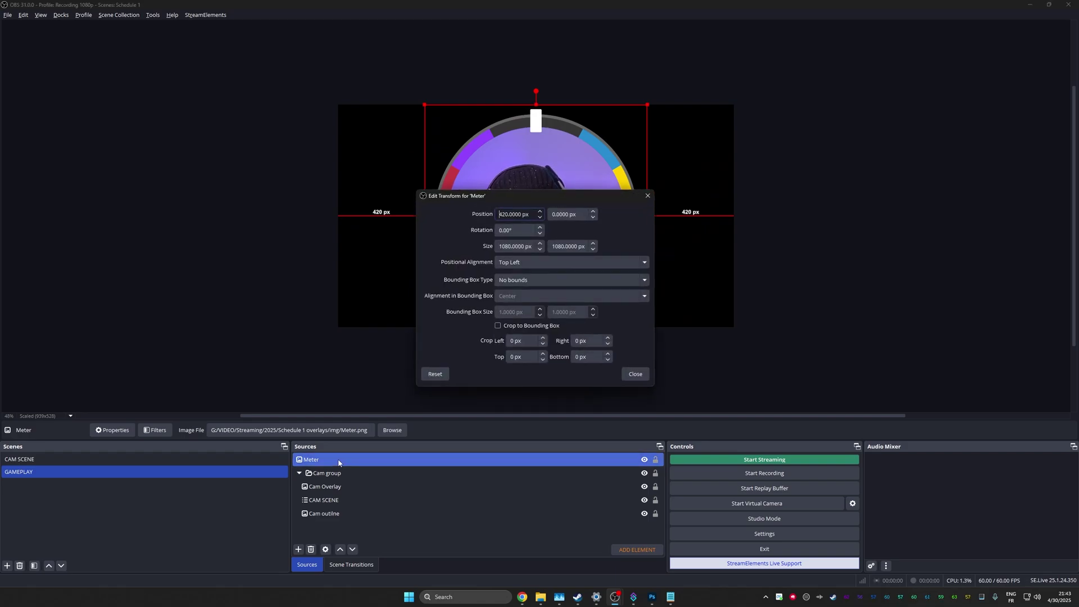
left_click(528, 264)
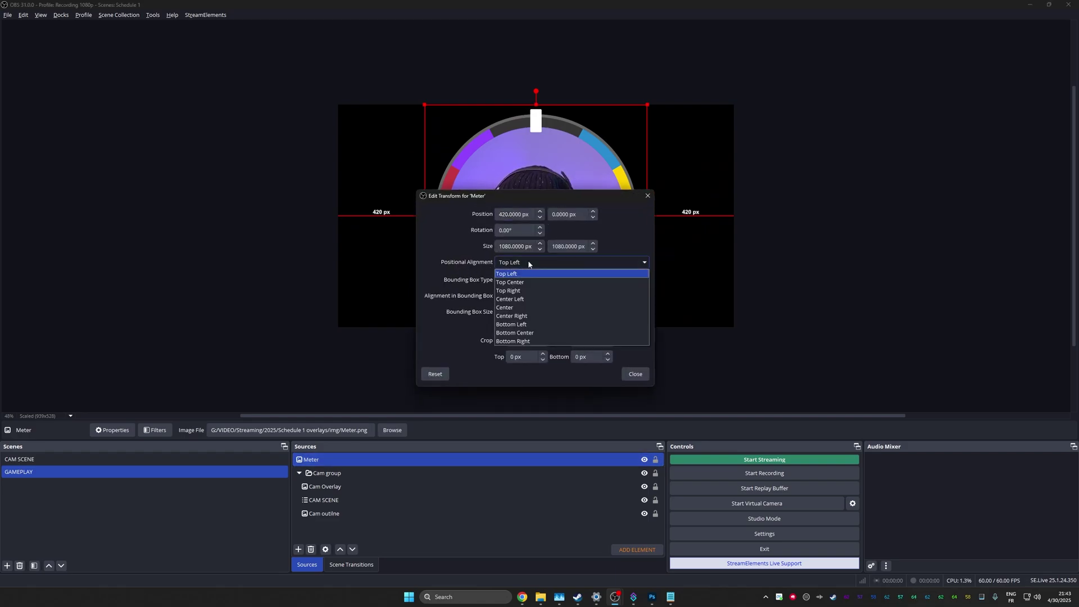
left_click(533, 307)
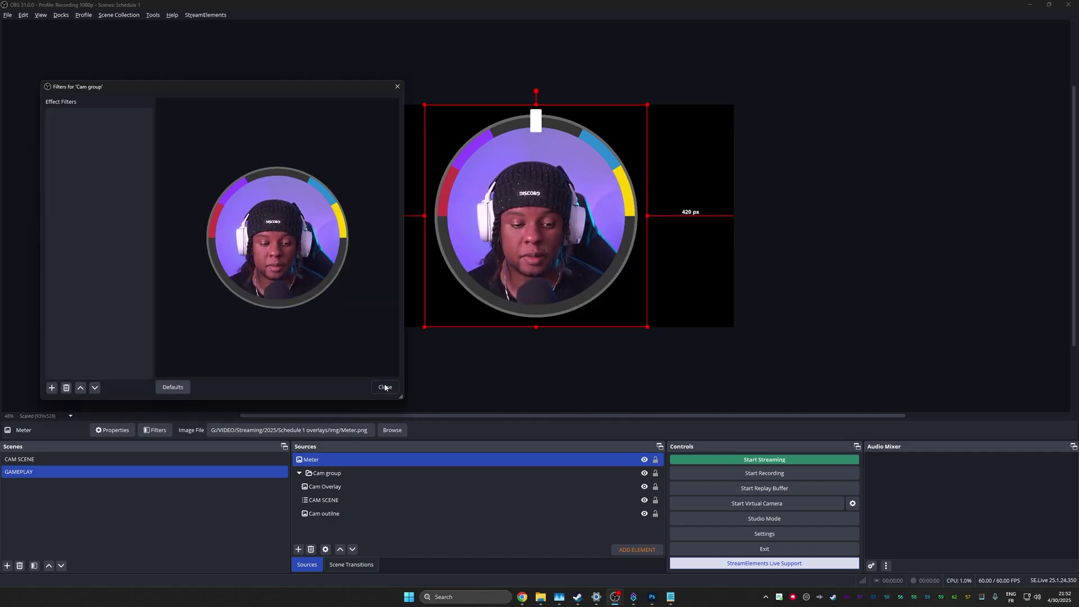
left_click(376, 380)
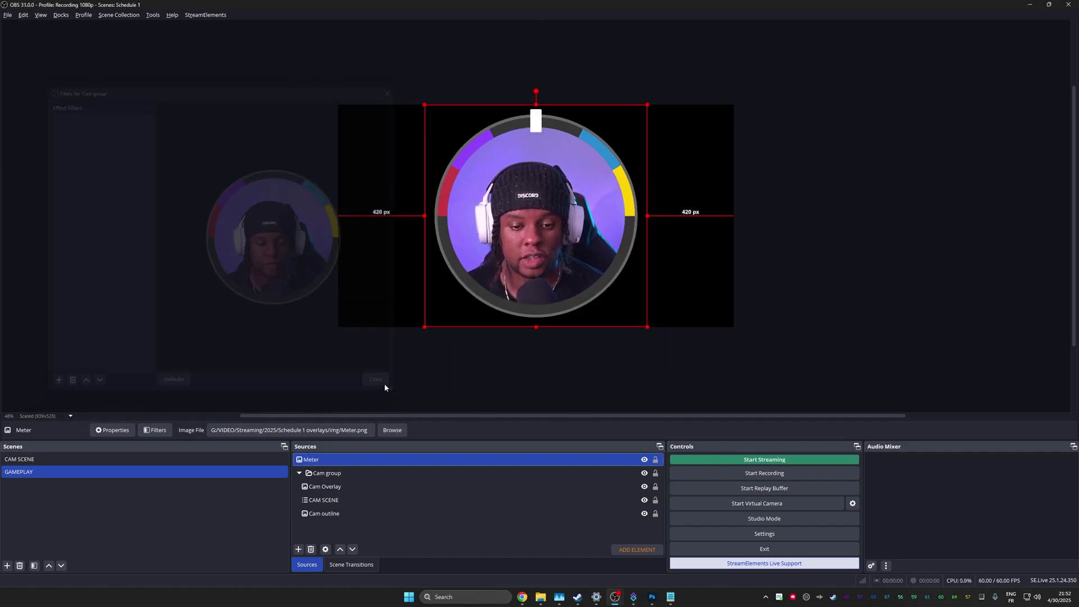
Rename the GAMEPLAY scene to 'Cam overlay'.
left_click(309, 311)
scroll(308, 311, "up", 4)
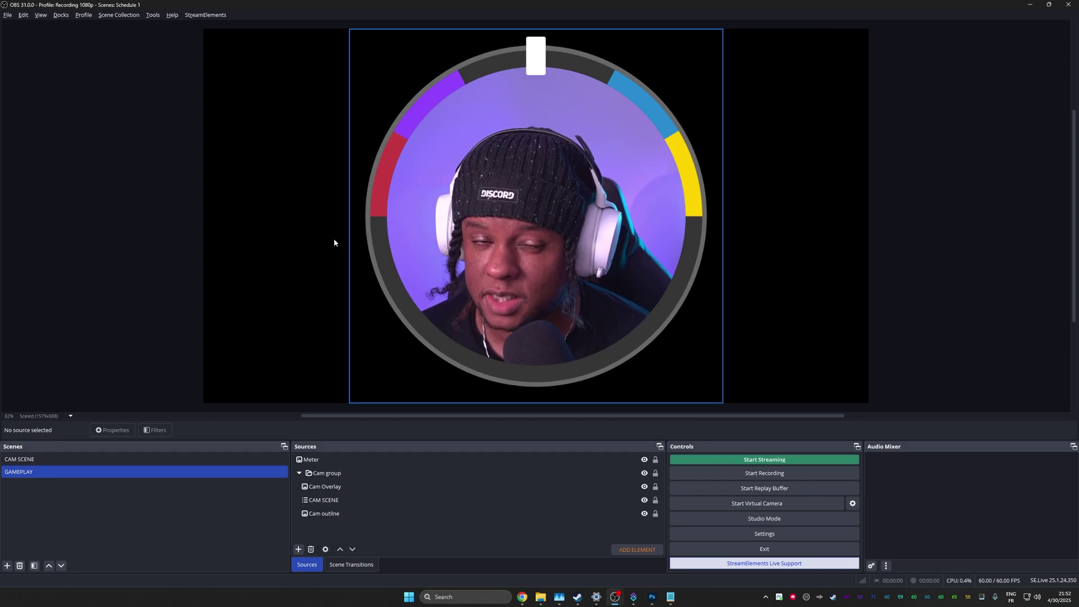
left_click(39, 477)
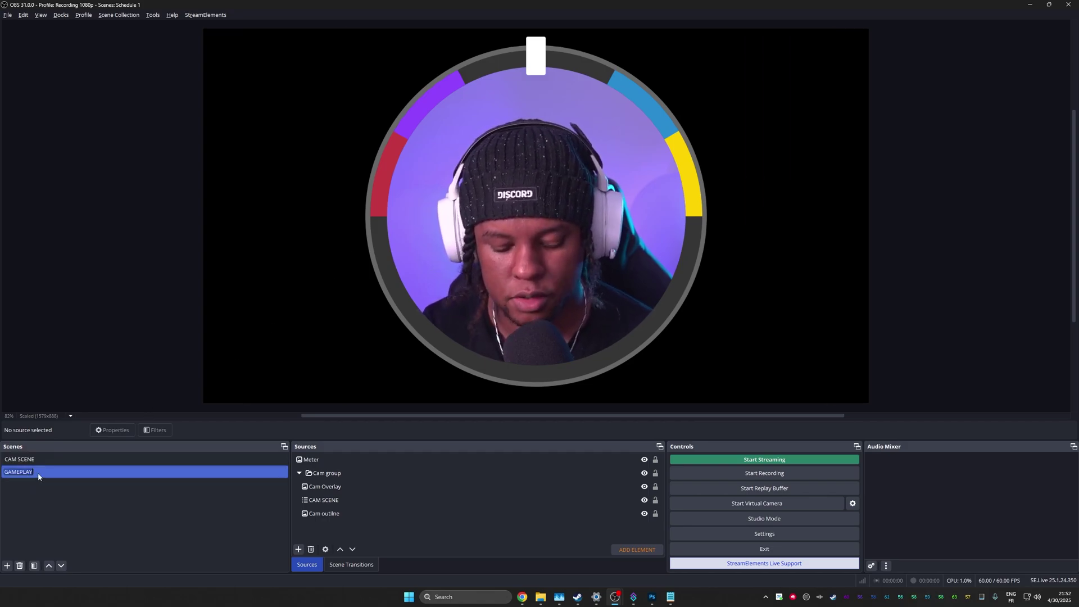
type("Cam overlay")
key("Return")
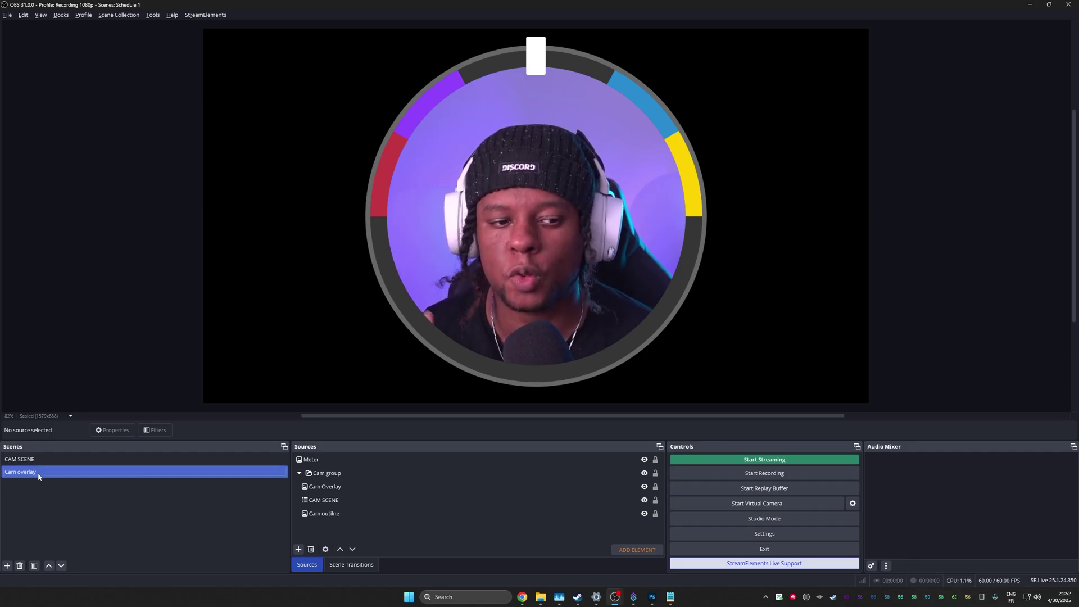
Add a Move Source filter named Reset to the Cam overlay scene.
right_click(157, 472)
left_click(181, 427)
left_click(365, 436)
left_click(387, 325)
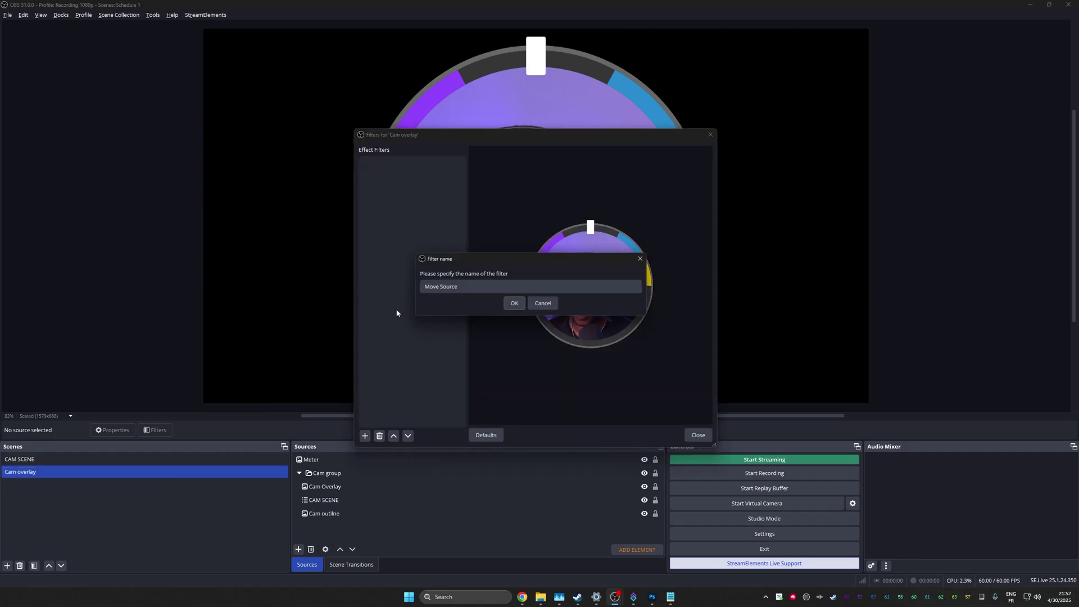
left_click(461, 291)
type("Reset")
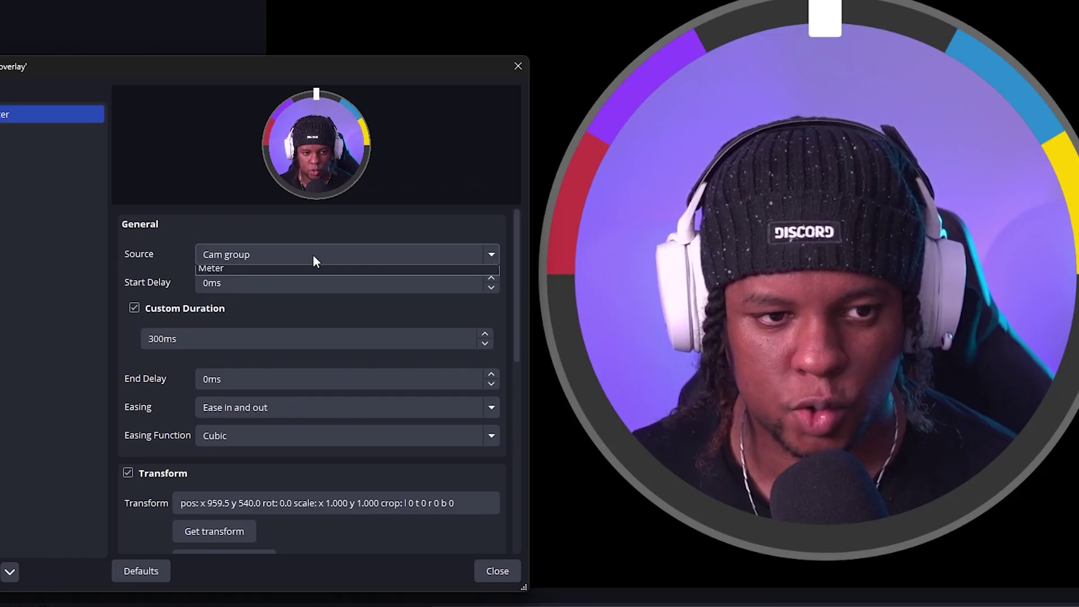
Make Reset move the Meter over 1000ms with 4000ms end delay, capturing its current transform.
left_click(588, 248)
left_click(573, 268)
left_click_drag(154, 339, 145, 340)
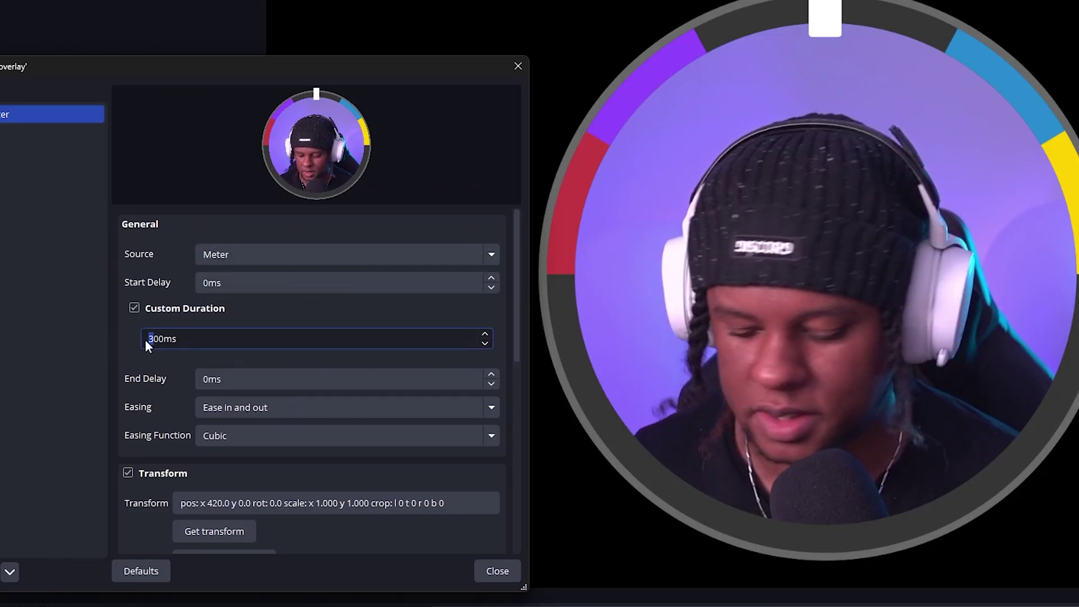
type("10")
key("Tab")
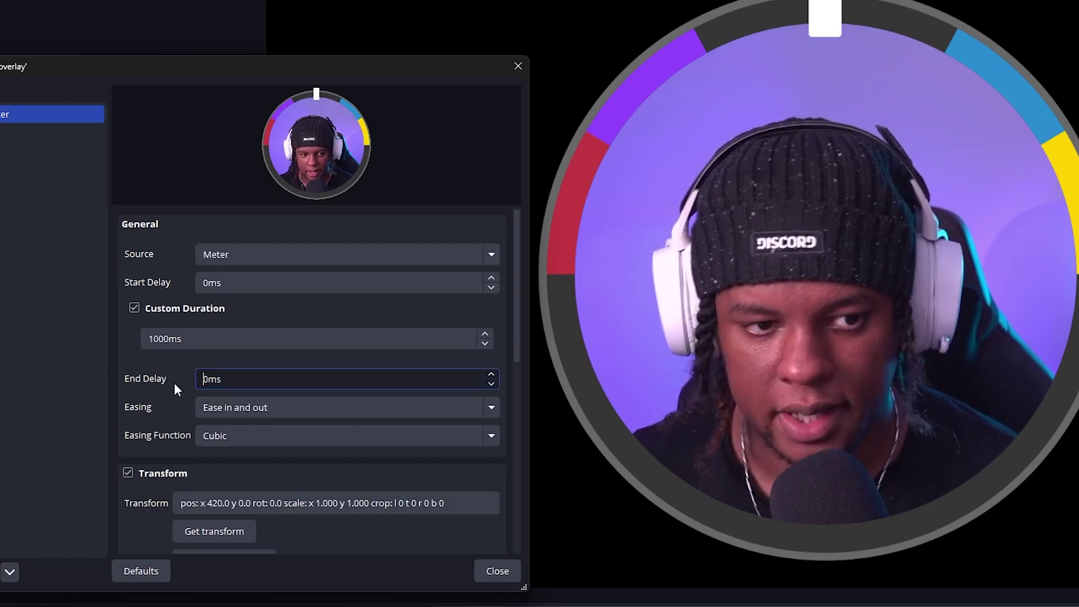
type("400")
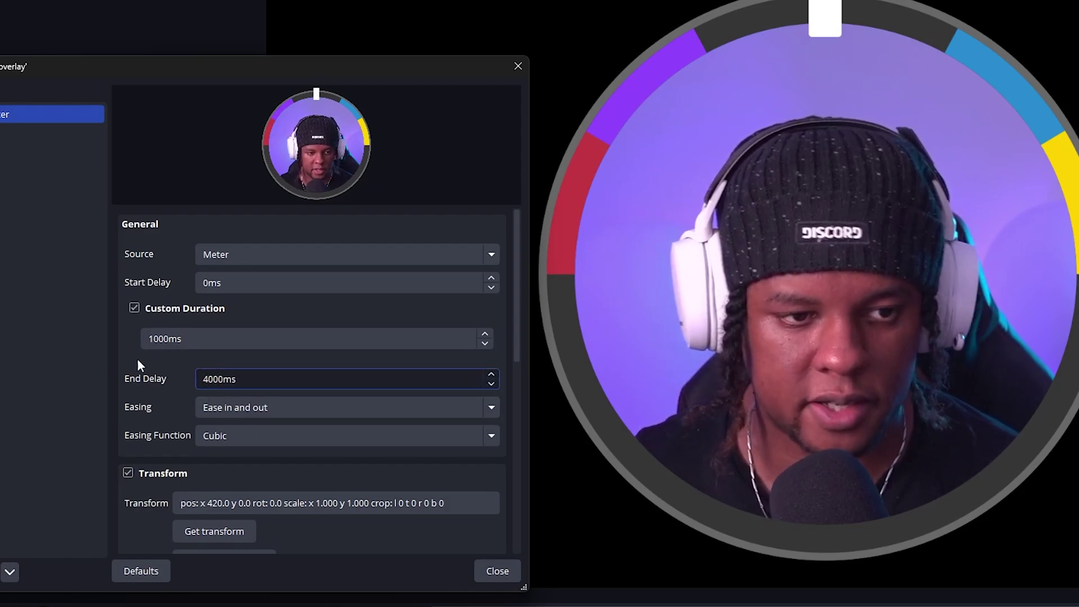
scroll(180, 404, "down", 2)
left_click(190, 410)
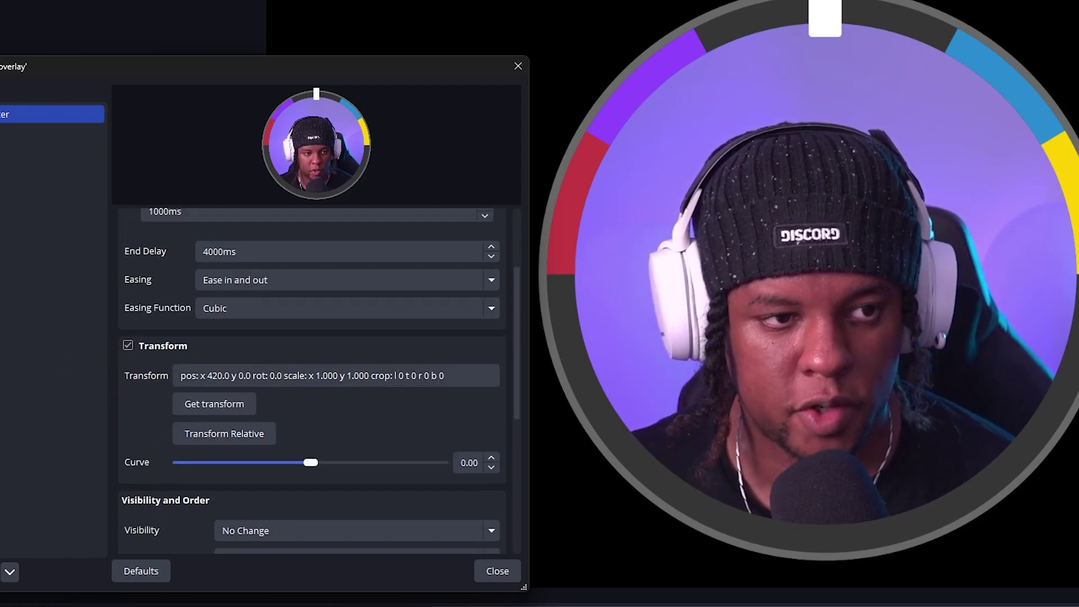
Add another Move Source filter named Follow.
left_click(76, 232)
type("Follow")
left_click(196, 355)
Set the Follow filter's rotation to -75°.
double_click(283, 418)
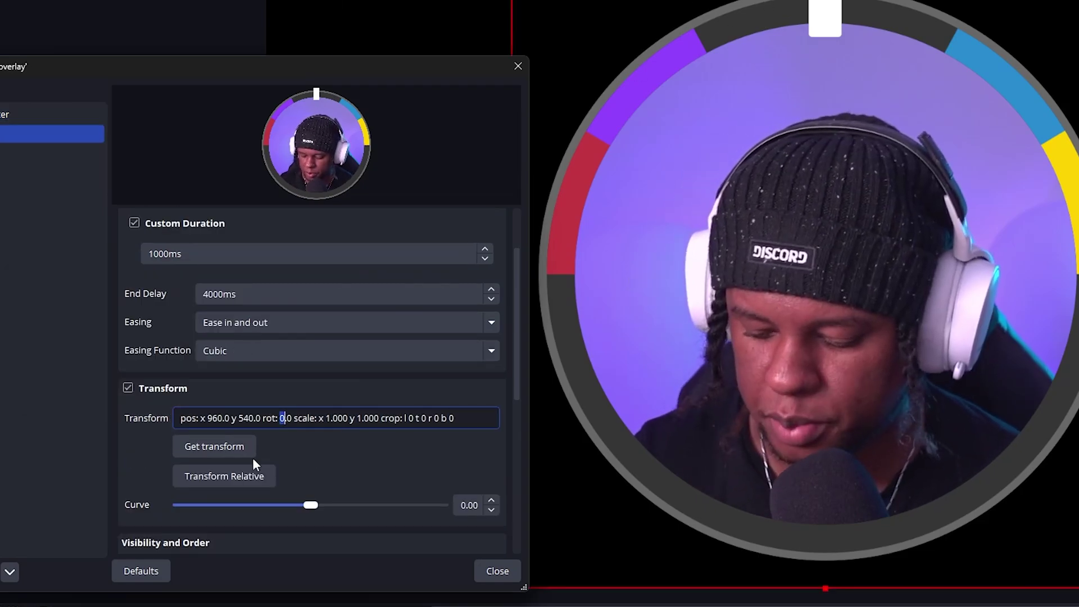
type("-75")
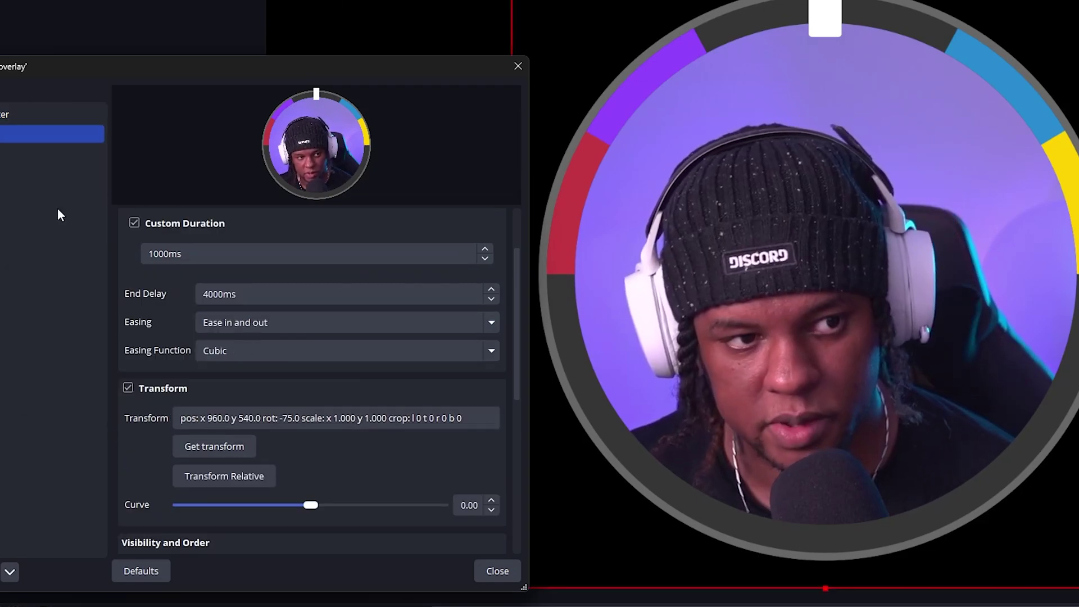
left_click_drag(66, 66, 102, 41)
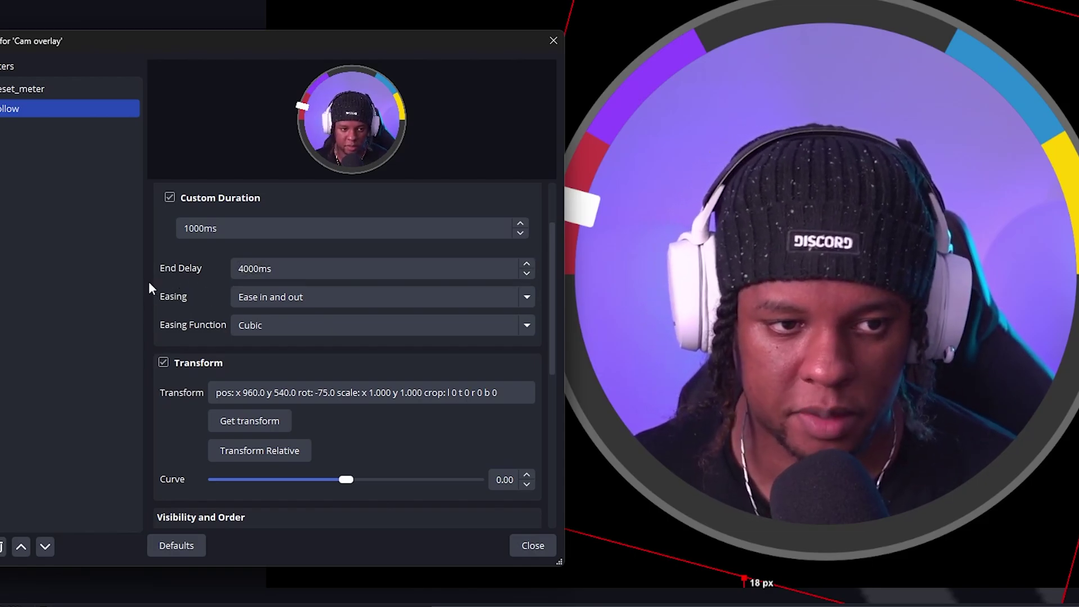
Chain Reset_meter as the Follow filter's next move.
scroll(149, 281, "down", 5)
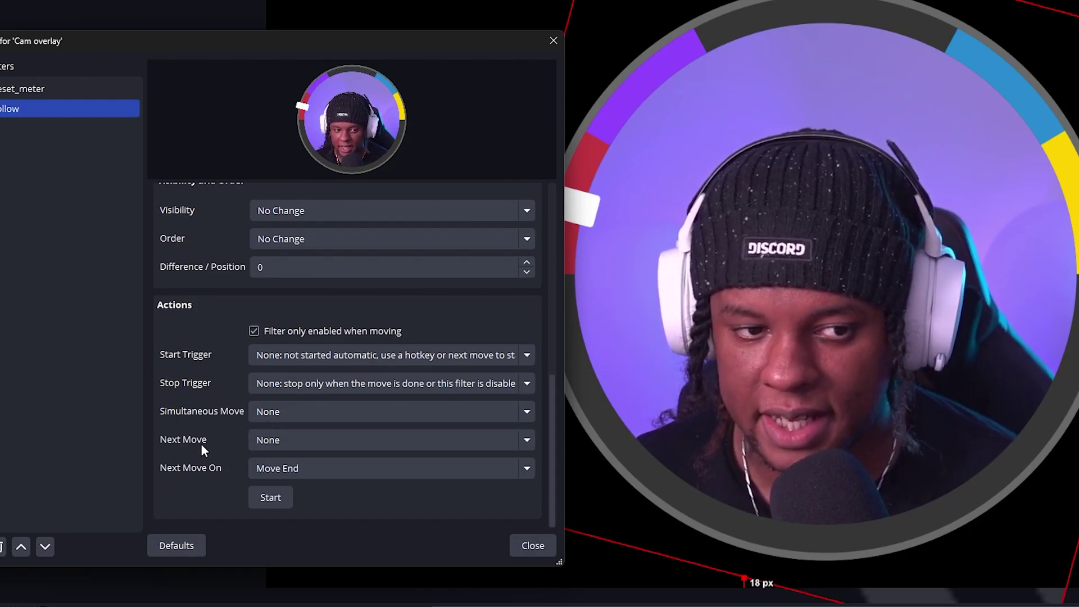
left_click(300, 439)
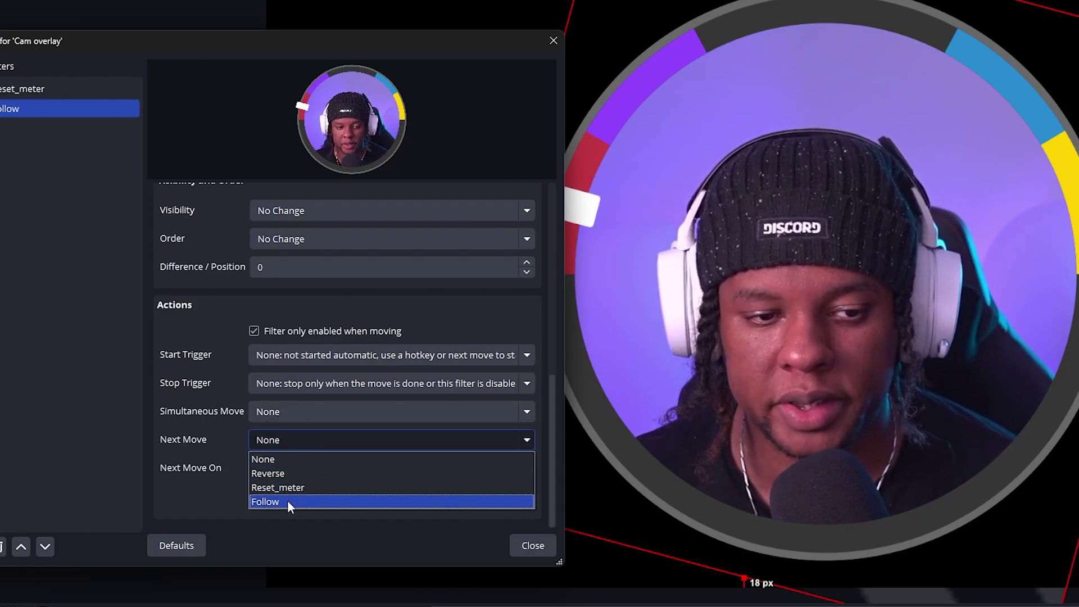
left_click(294, 488)
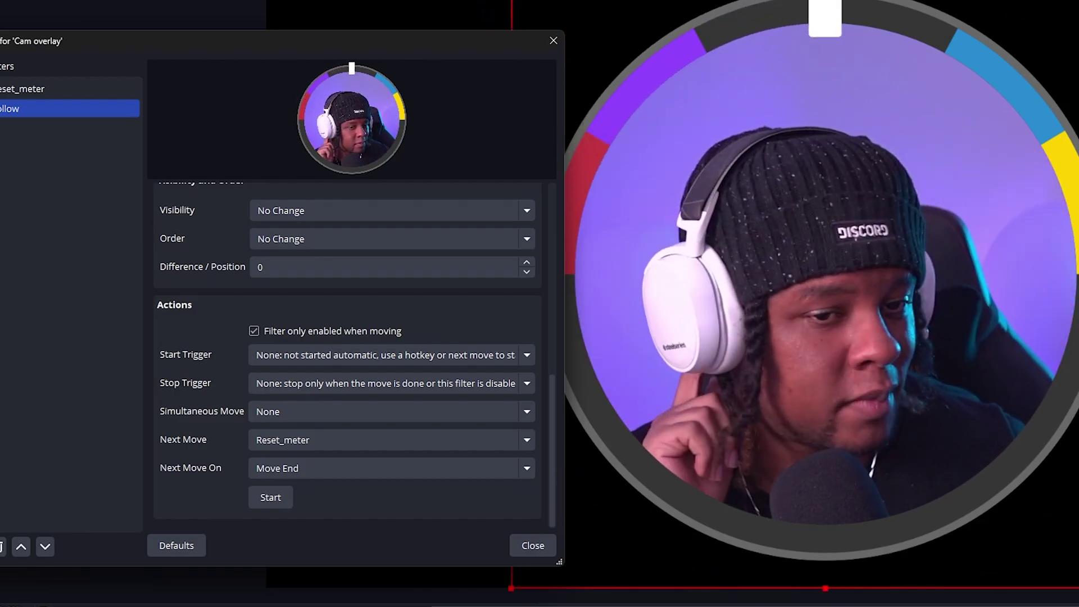
scroll(187, 313, "up", 10)
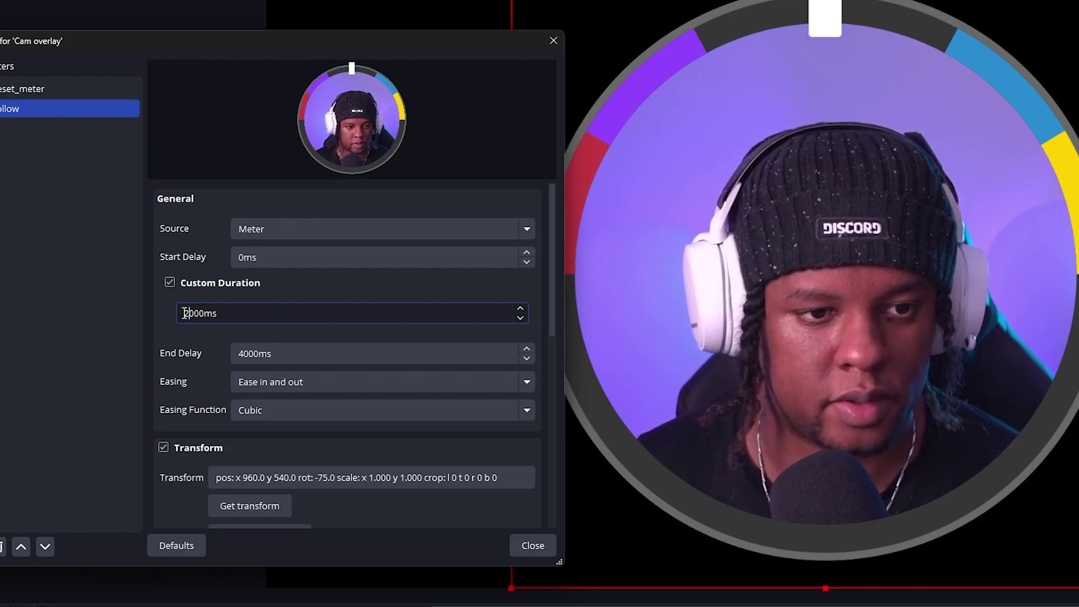
left_click(22, 91)
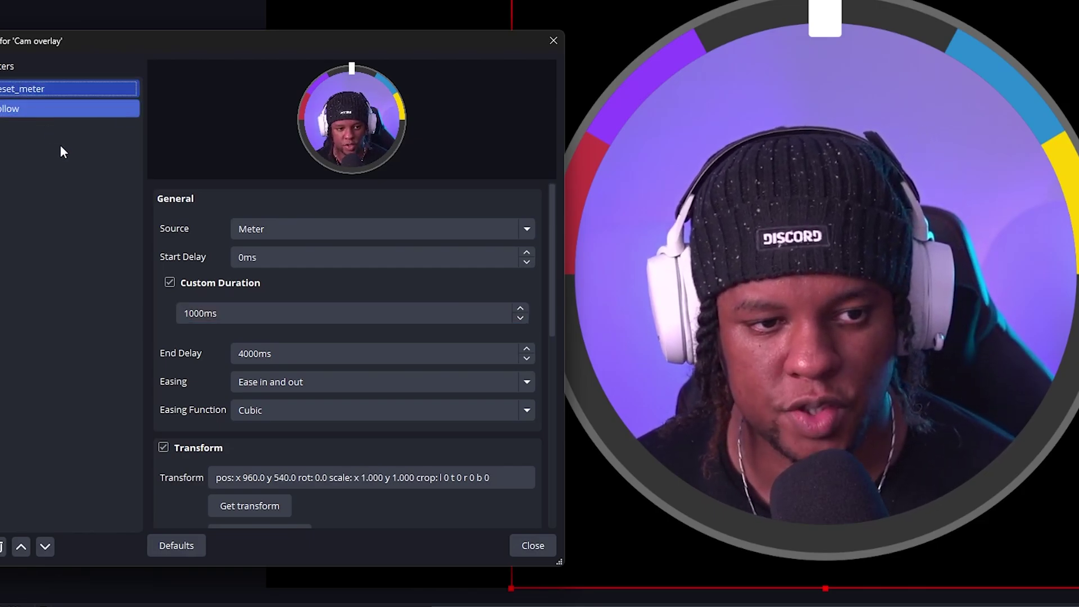
Duplicate the Follow_meter filter into a new Cheers_meter 2 filter.
left_click(185, 313)
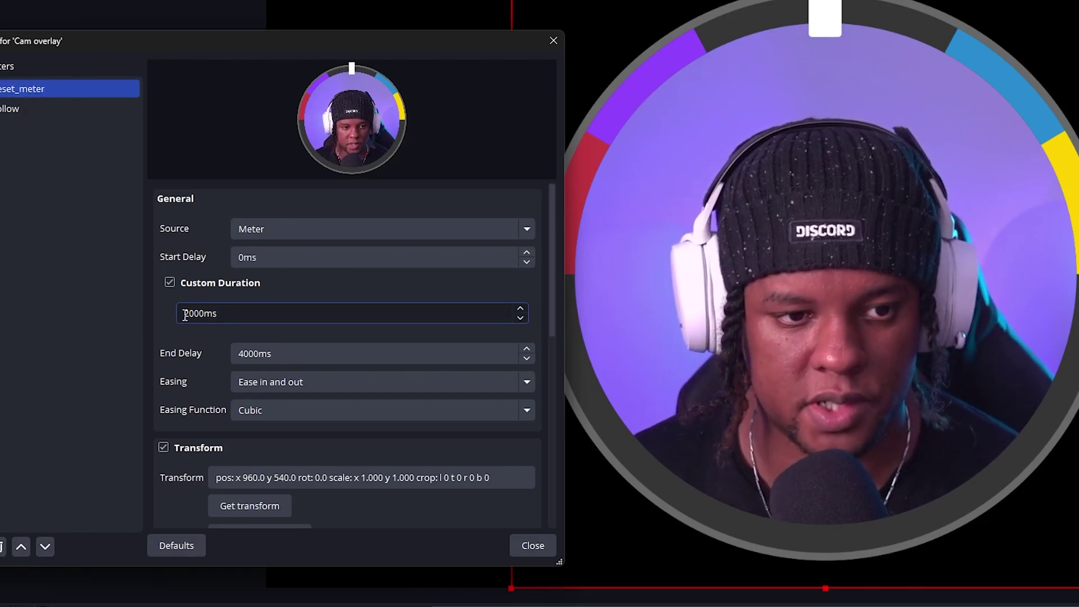
right_click(36, 111)
left_click(25, 108)
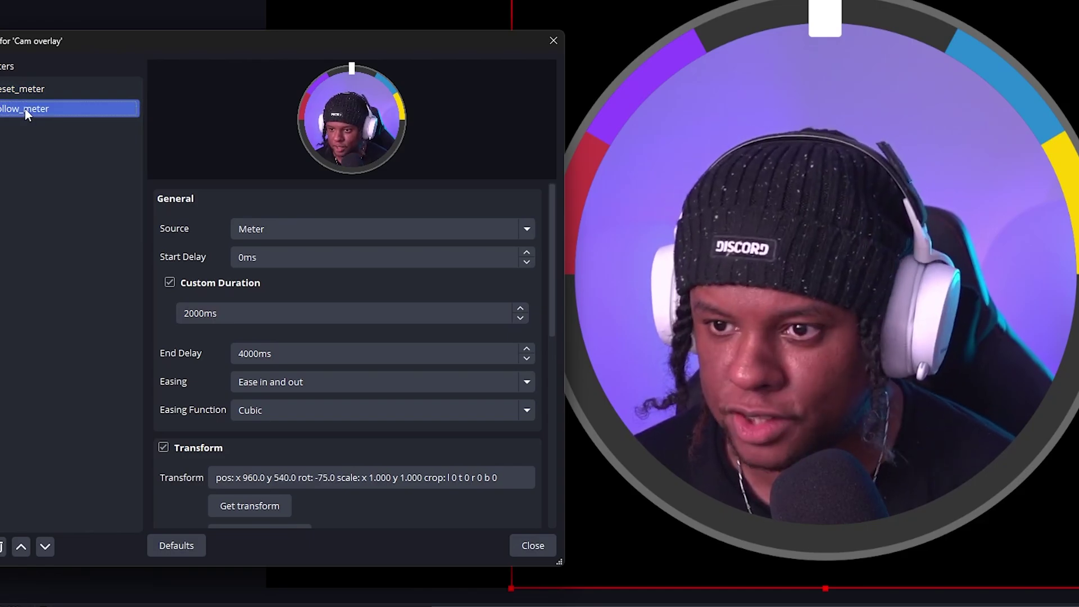
right_click(24, 108)
left_click(56, 141)
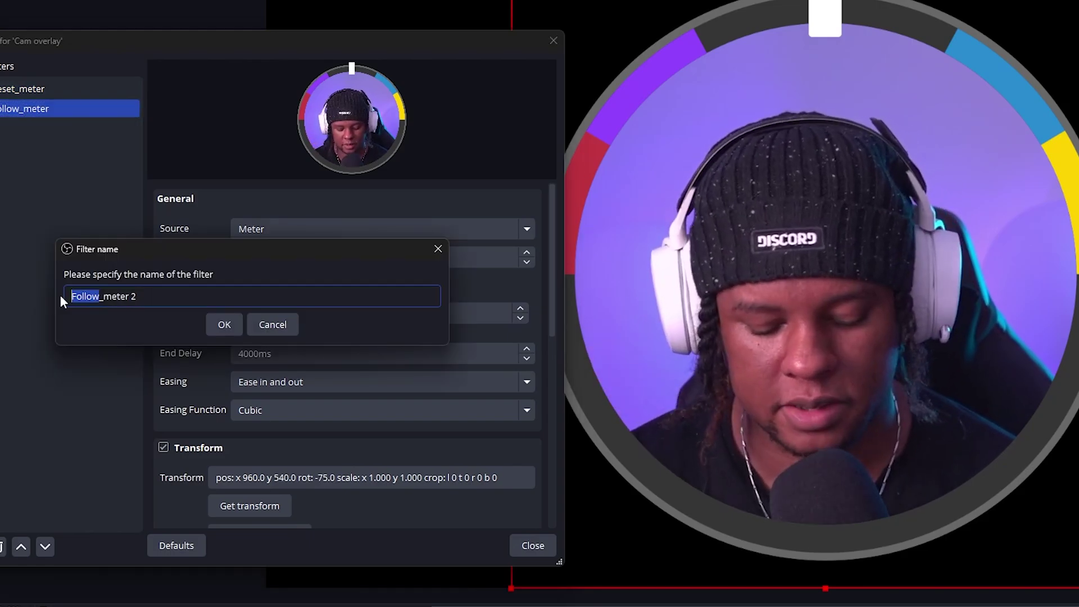
type("Cheers")
key("Return")
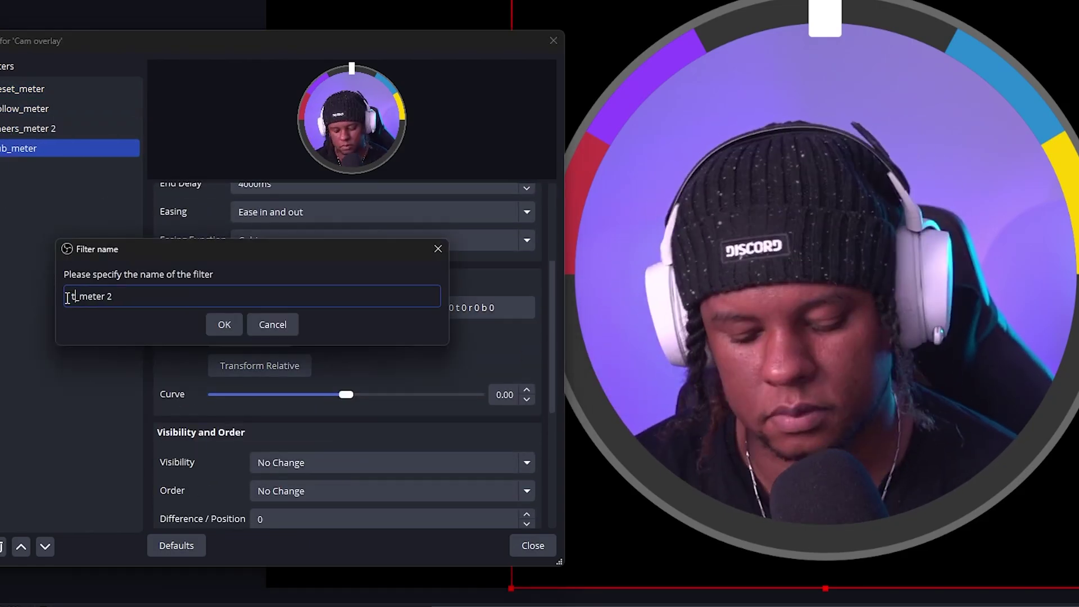
key("Return")
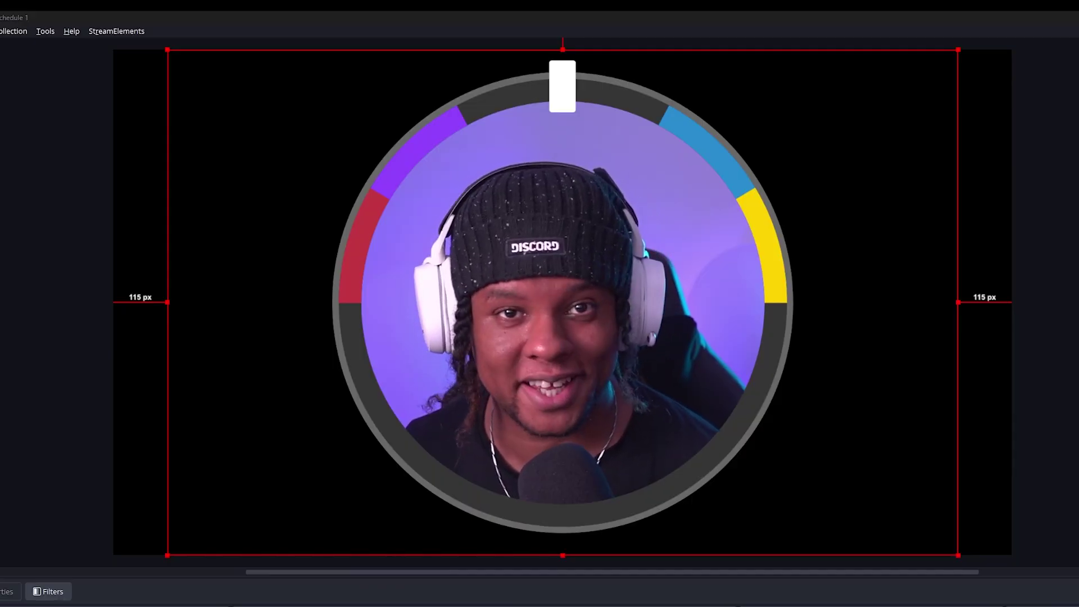
Create a Follow action in Streamer.bot's Schedule 1 group.
key("alt+Tab")
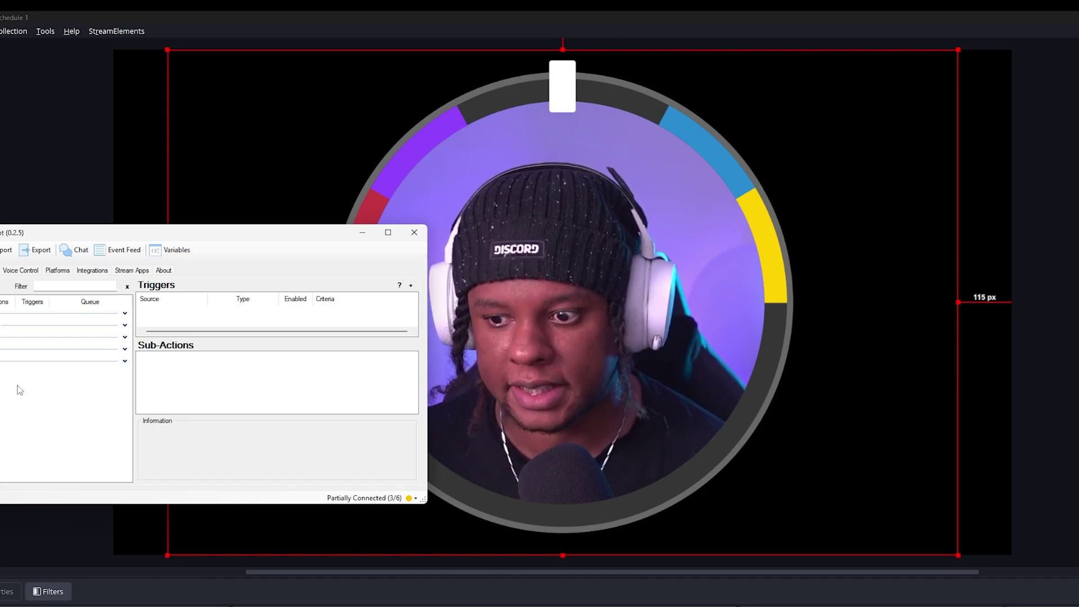
right_click(16, 372)
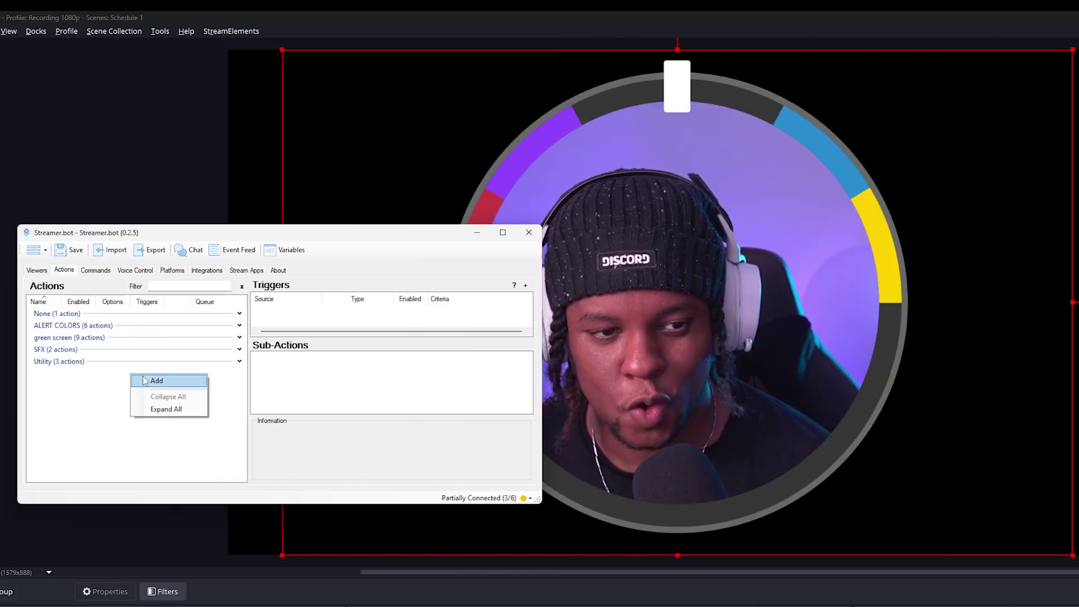
left_click(32, 380)
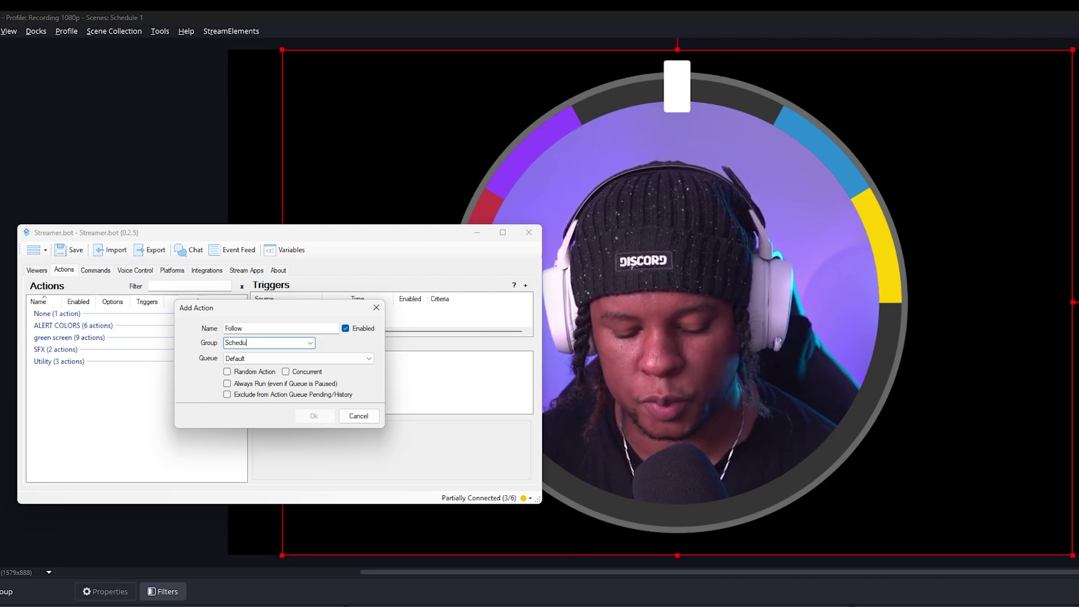
left_click(314, 415)
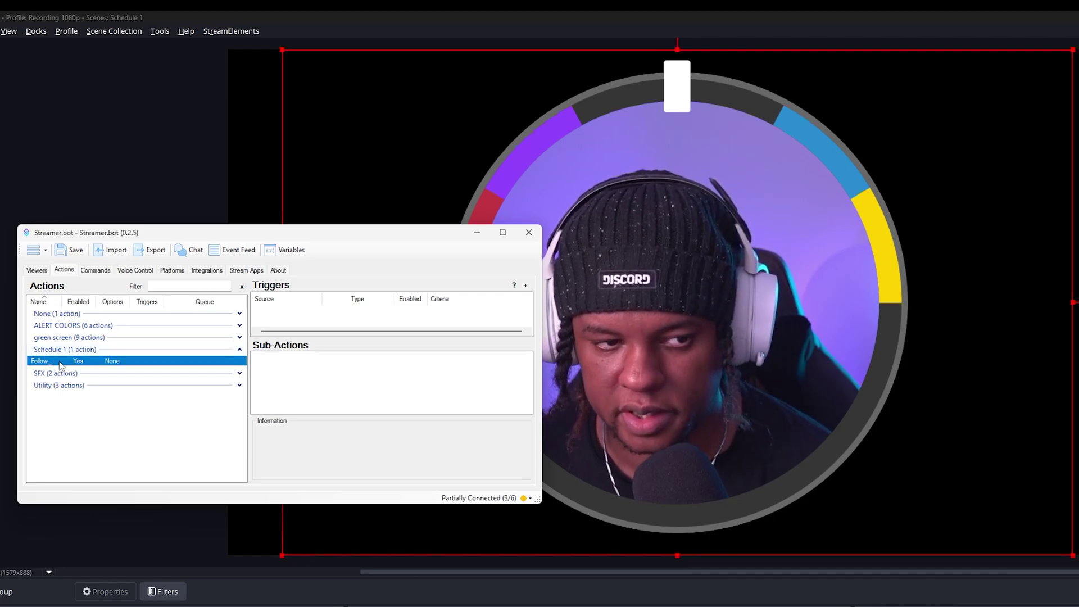
Add a Twitch > Channel > Follow trigger to the Follow action.
right_click(312, 322)
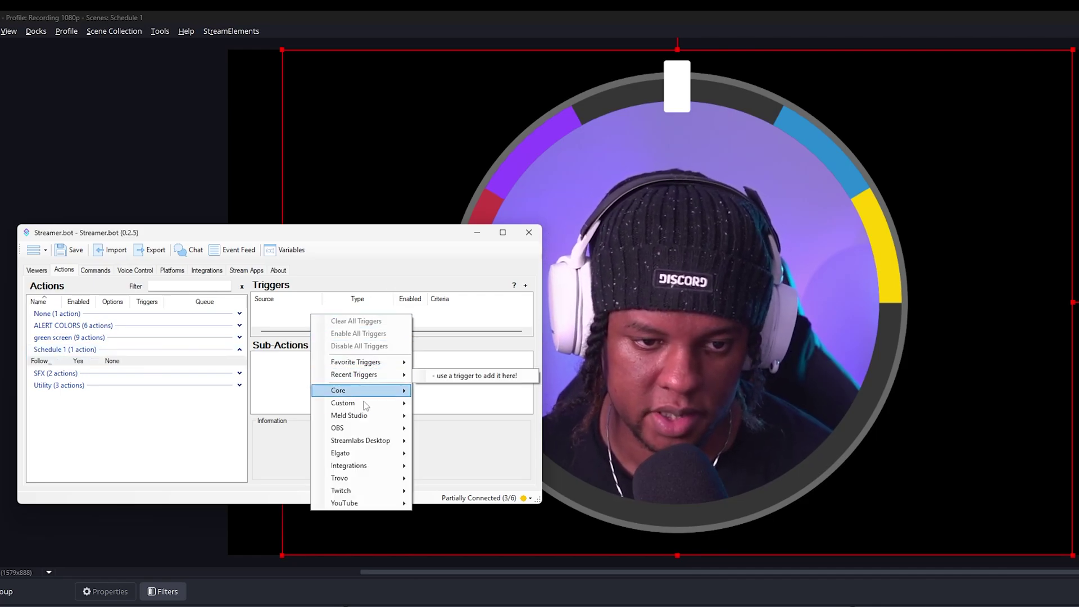
mouse_move(359, 494)
mouse_move(455, 533)
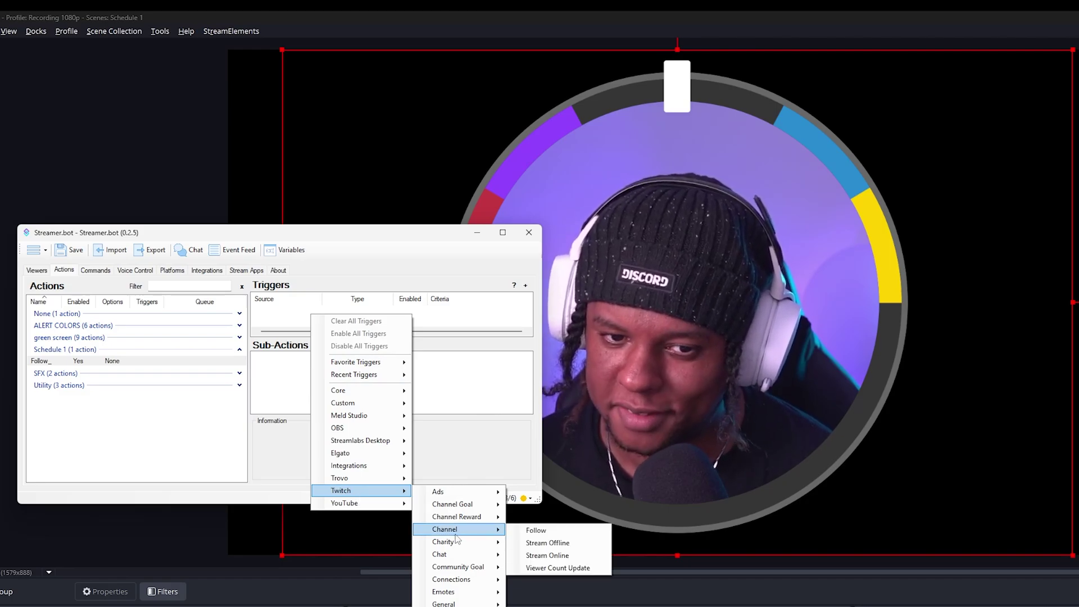
left_click(537, 531)
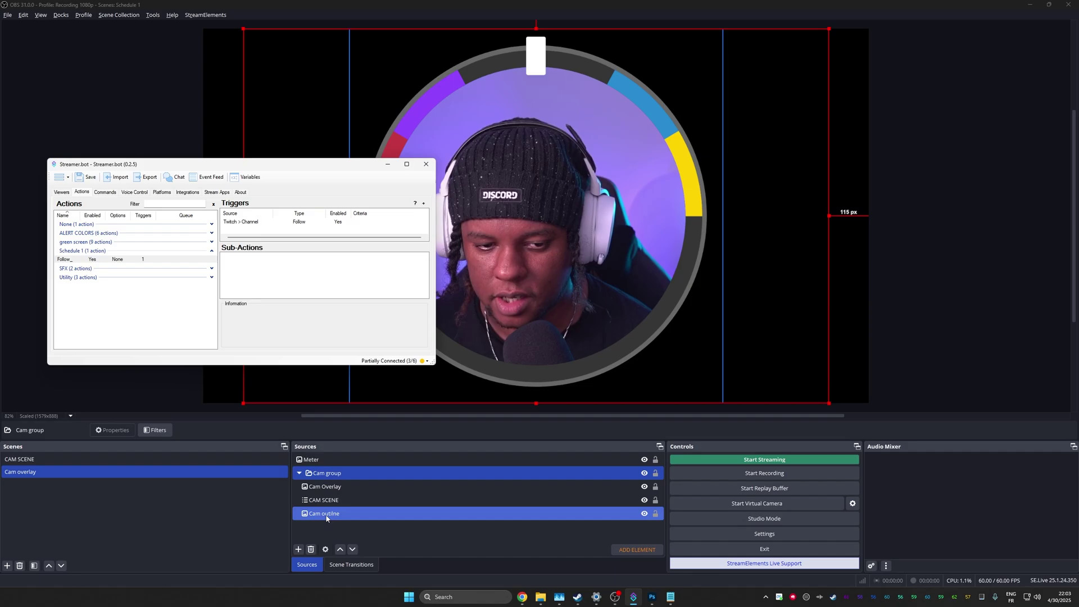
Set the end delay of Cam outline's Follow filter to 4000ms.
left_click(325, 513)
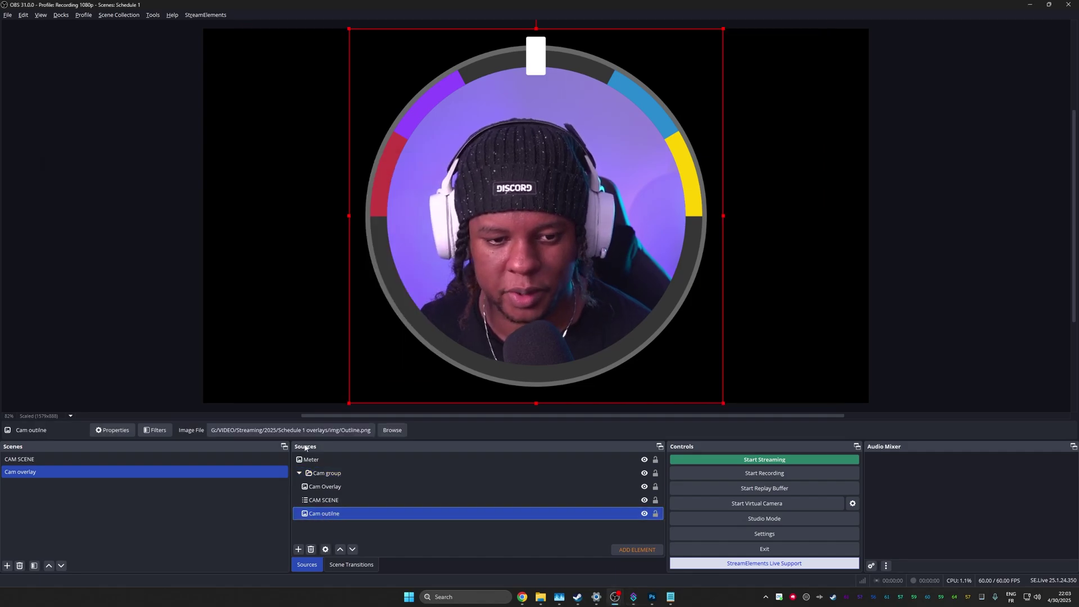
left_click(167, 430)
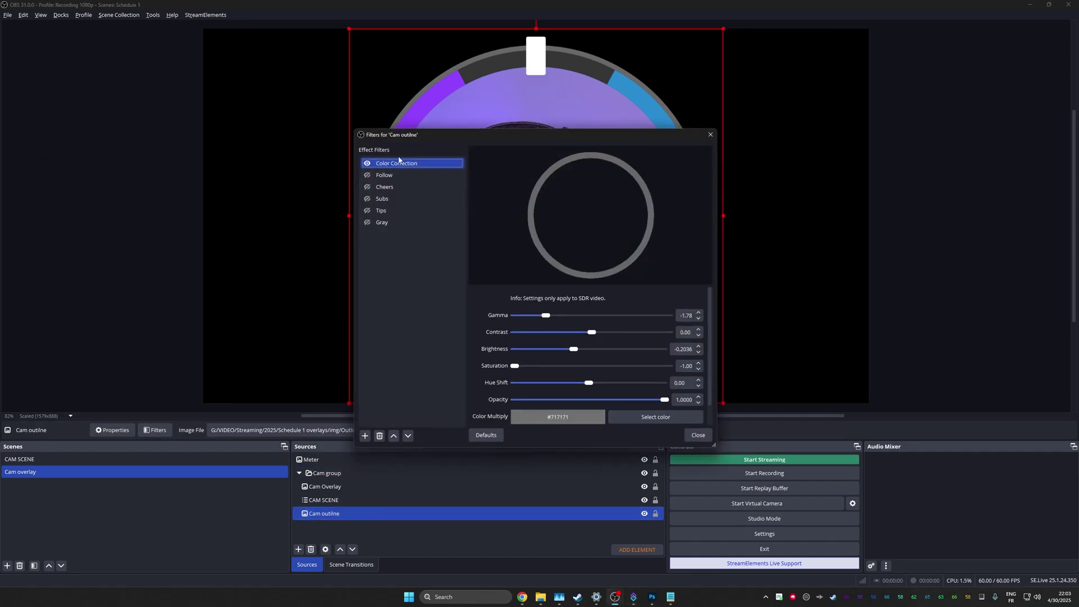
left_click_drag(400, 135, 105, 47)
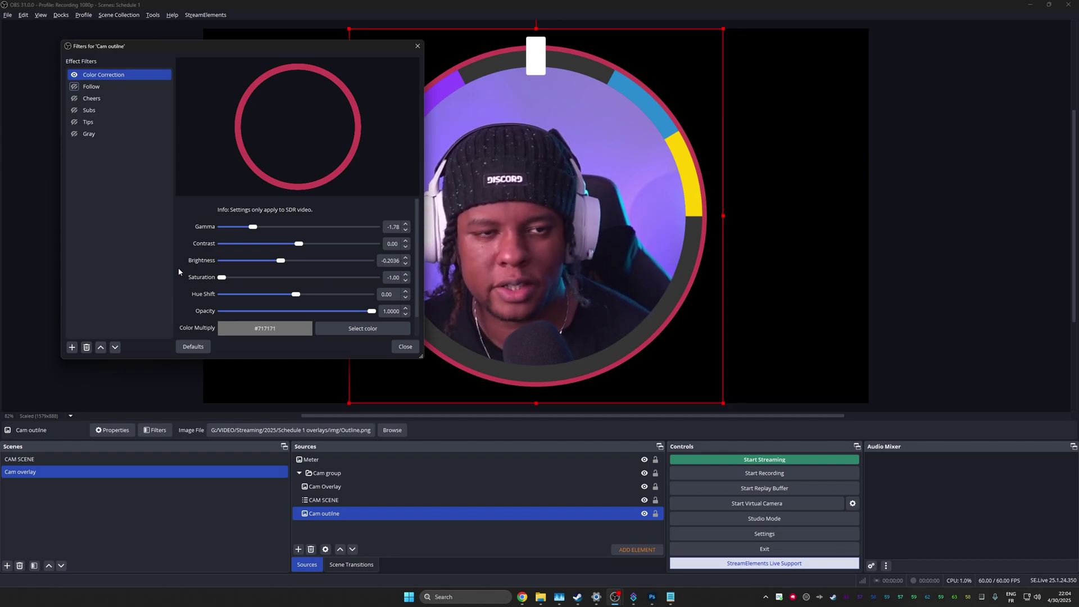
left_click(103, 88)
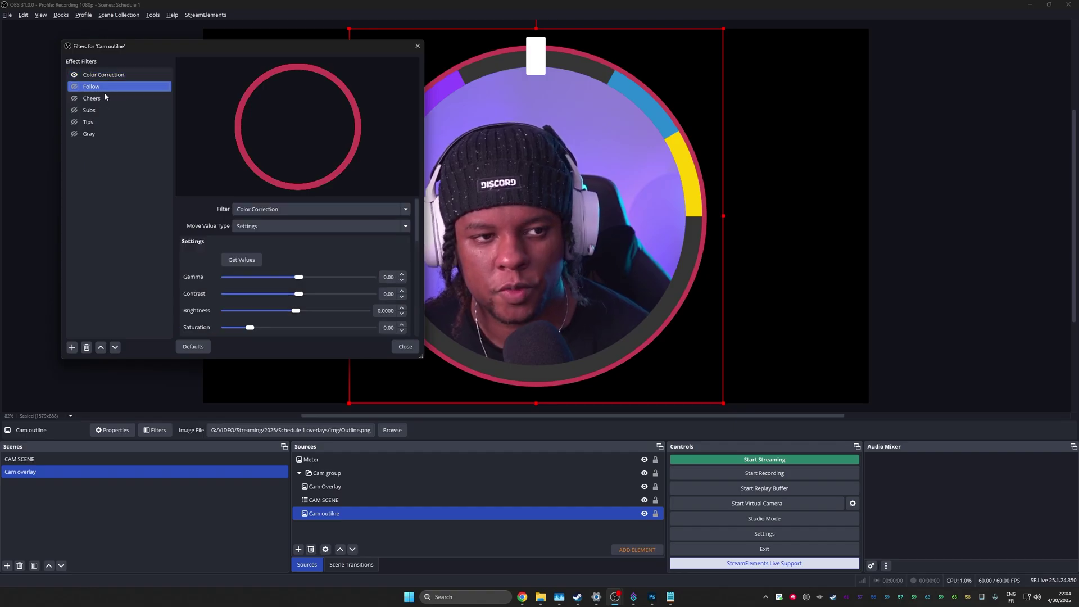
scroll(179, 223, "down", 5)
scroll(203, 273, "down", 2)
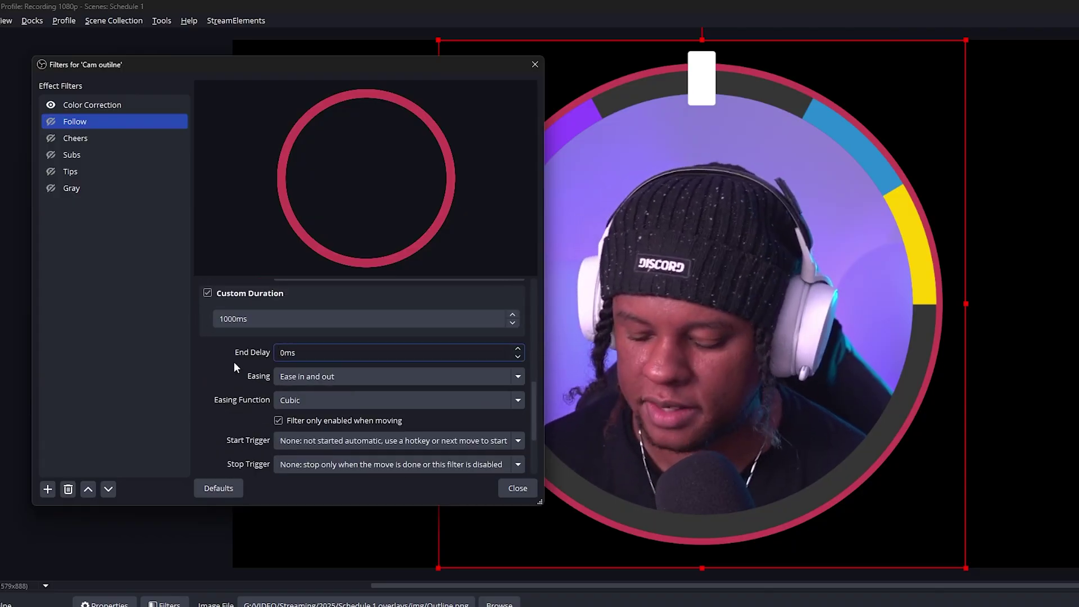
type("400")
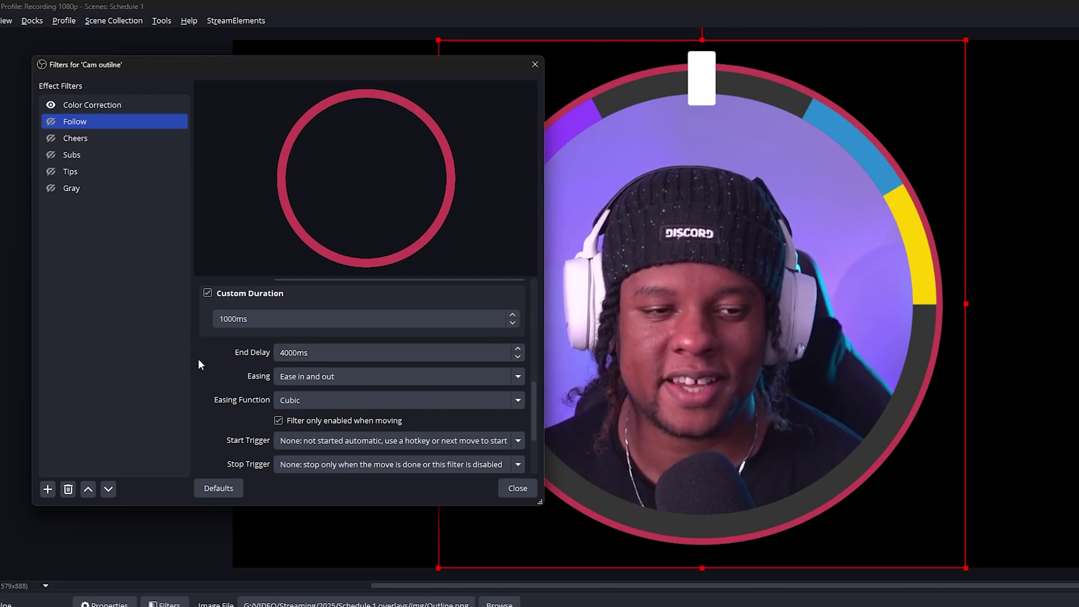
Chain the Gray filter as the Follow filter's next move.
scroll(199, 360, "down", 4)
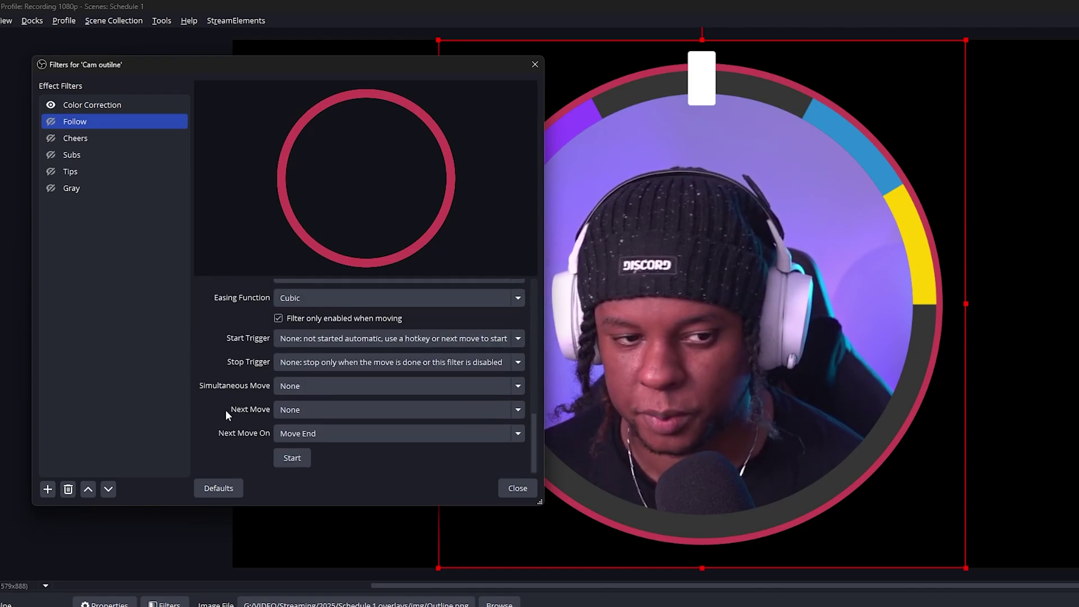
left_click(358, 411)
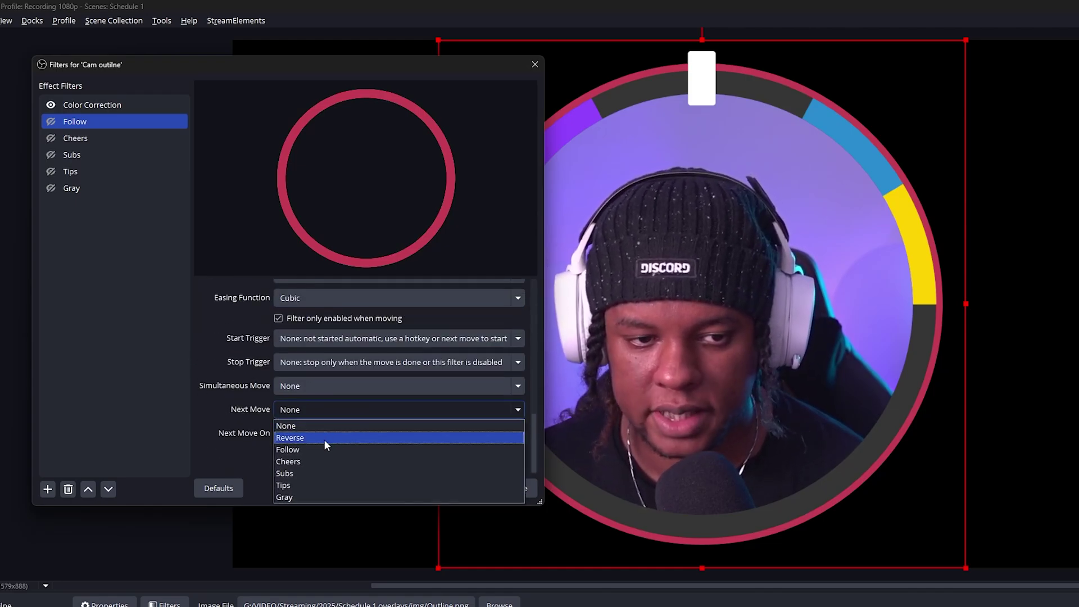
left_click(304, 497)
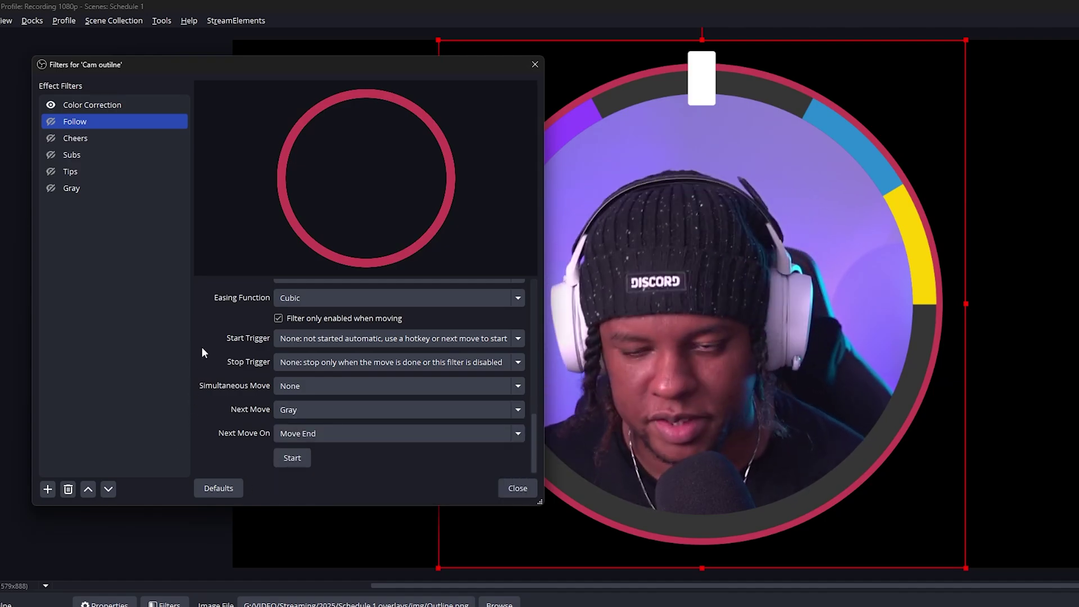
left_click(112, 188)
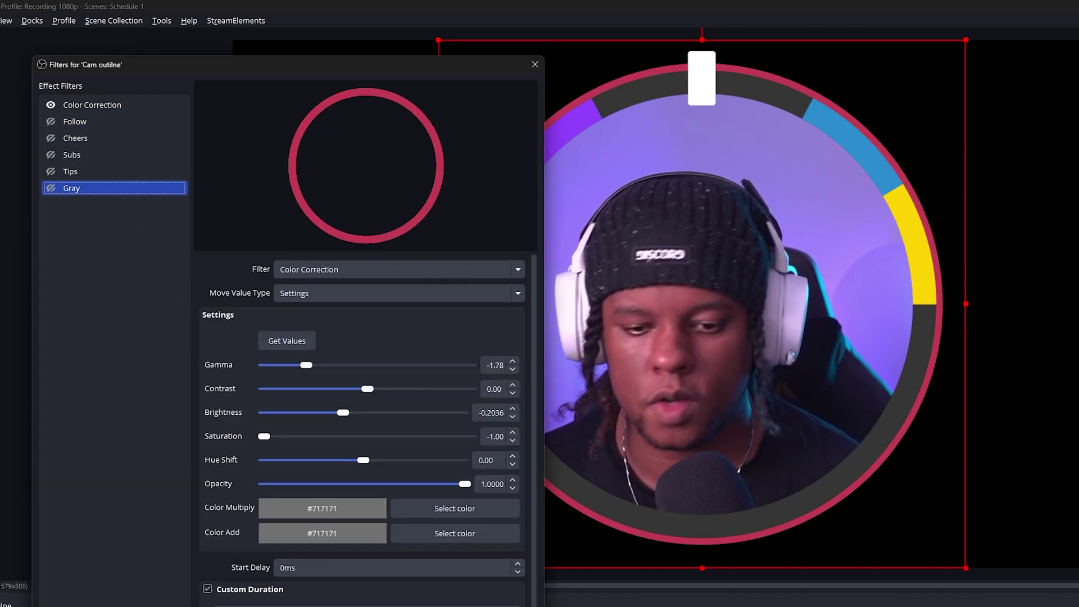
Add a sub-action to the Follow action that enables Cam outline's Follow filter.
key("alt+Tab")
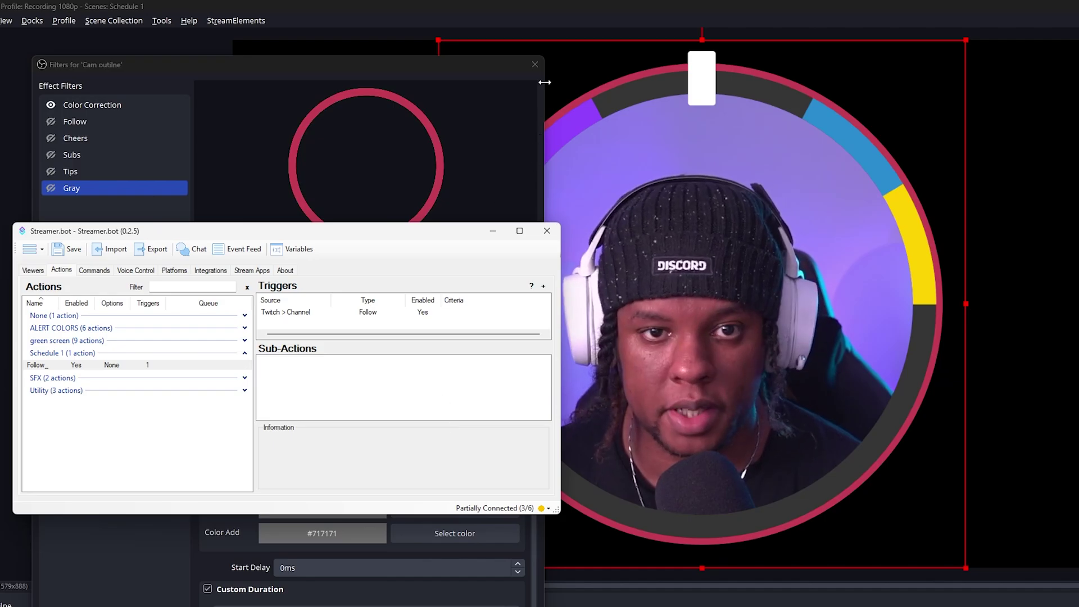
left_click(535, 64)
right_click(294, 366)
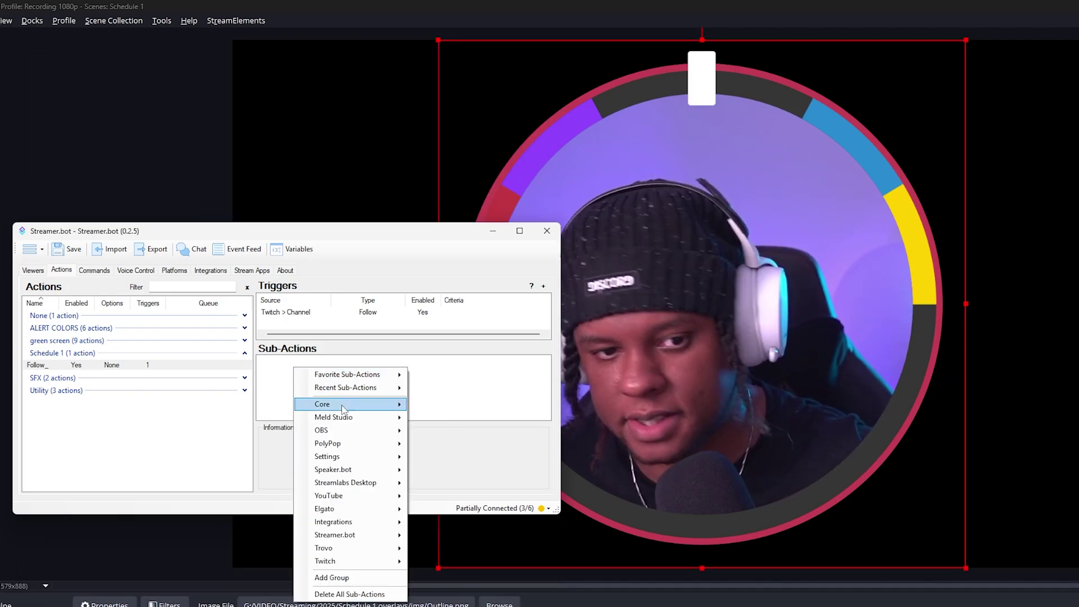
mouse_move(363, 434)
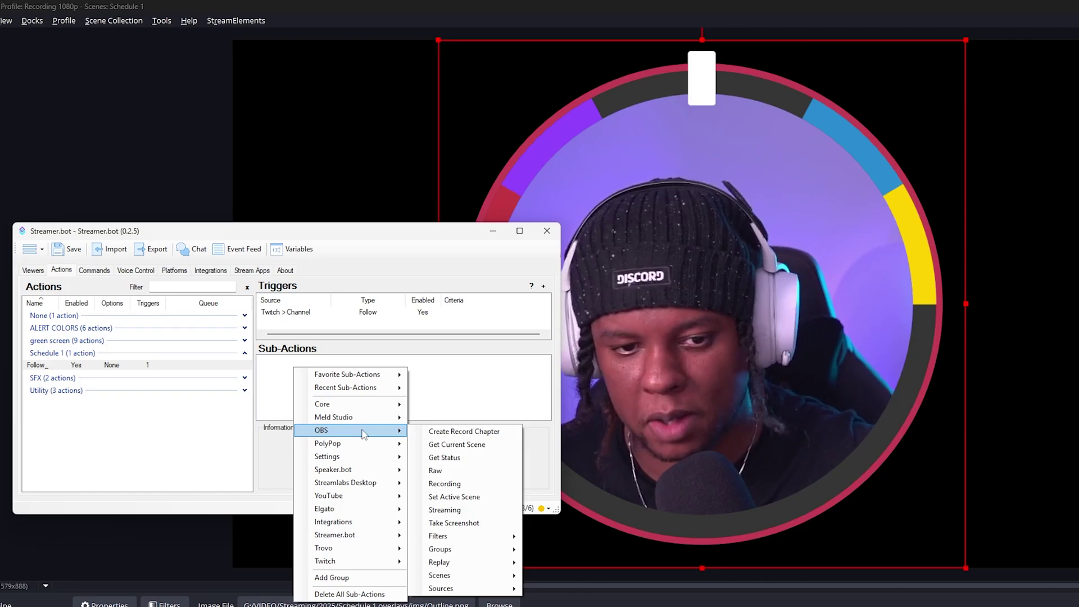
mouse_move(469, 587)
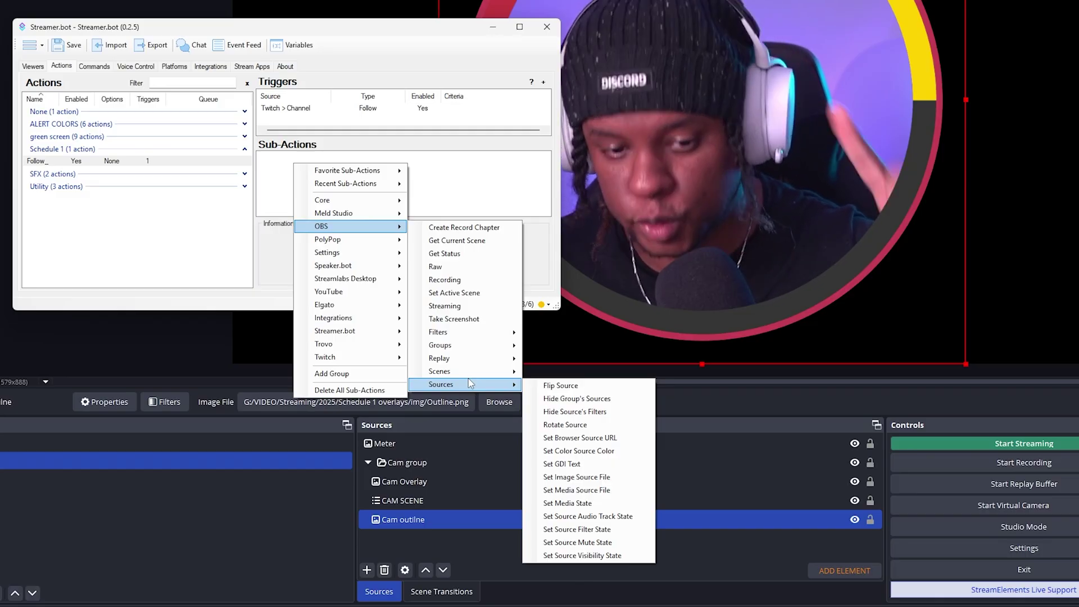
left_click(600, 529)
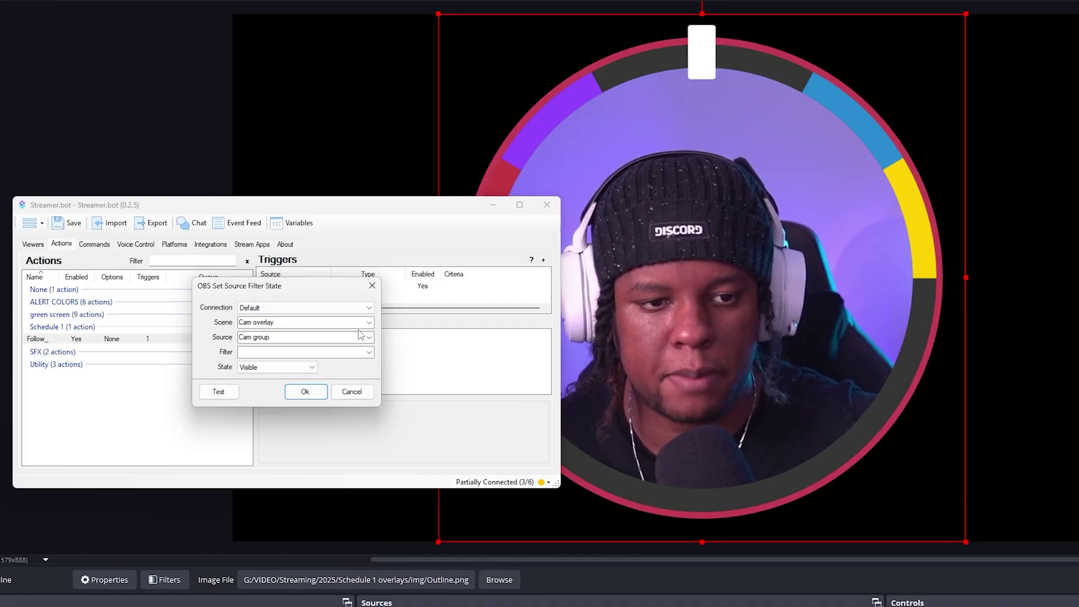
left_click(360, 335)
left_click(325, 369)
key("Down")
left_click(309, 352)
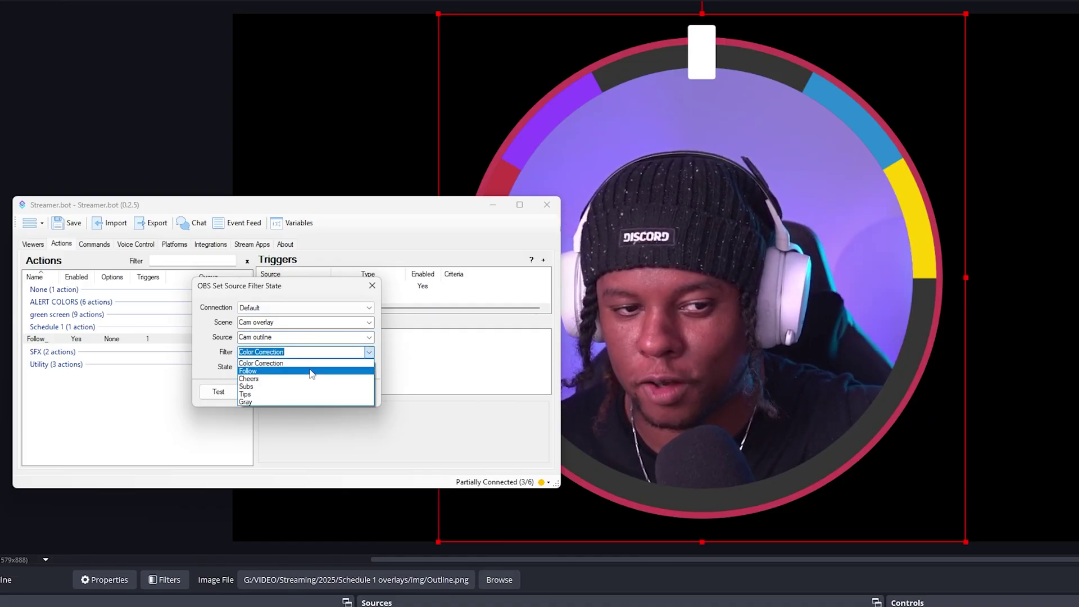
left_click(312, 371)
key("Return")
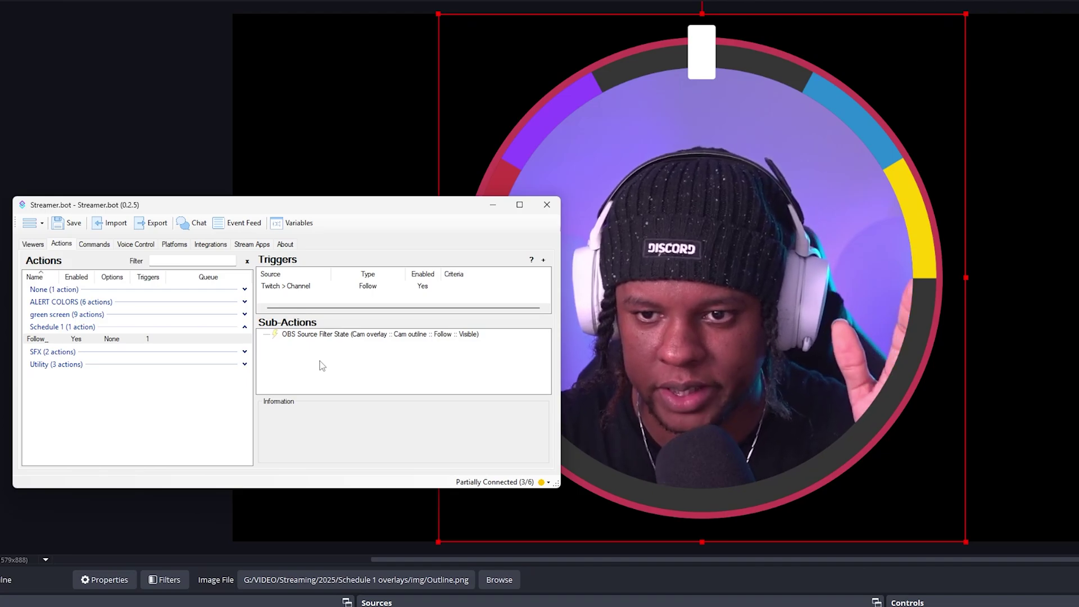
Add a second sub-action that enables the Cam overlay scene's Follow_meter filter.
right_click(321, 366)
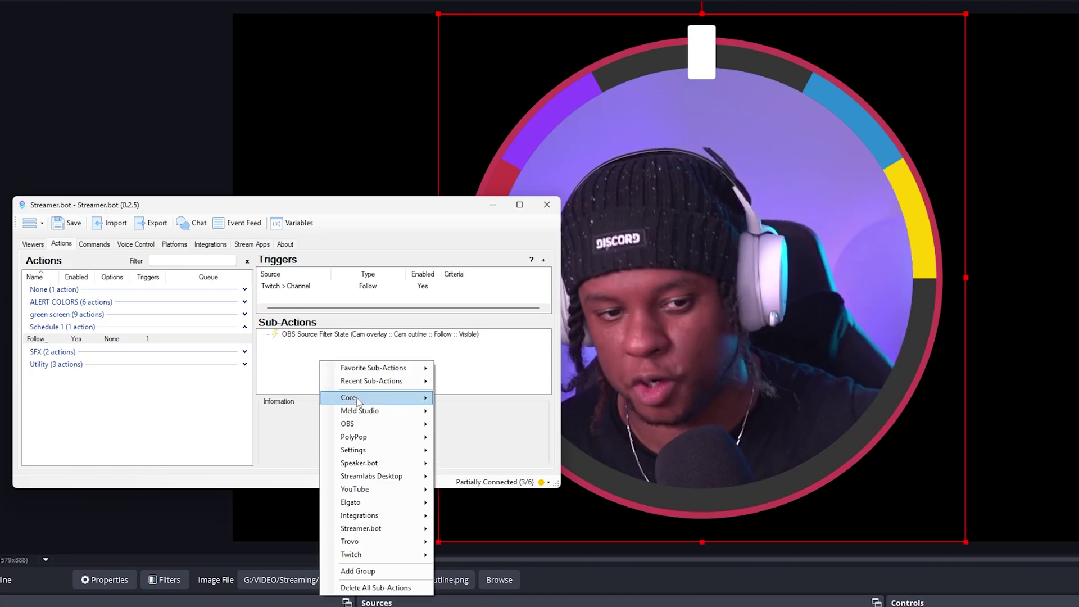
mouse_move(363, 426)
mouse_move(486, 571)
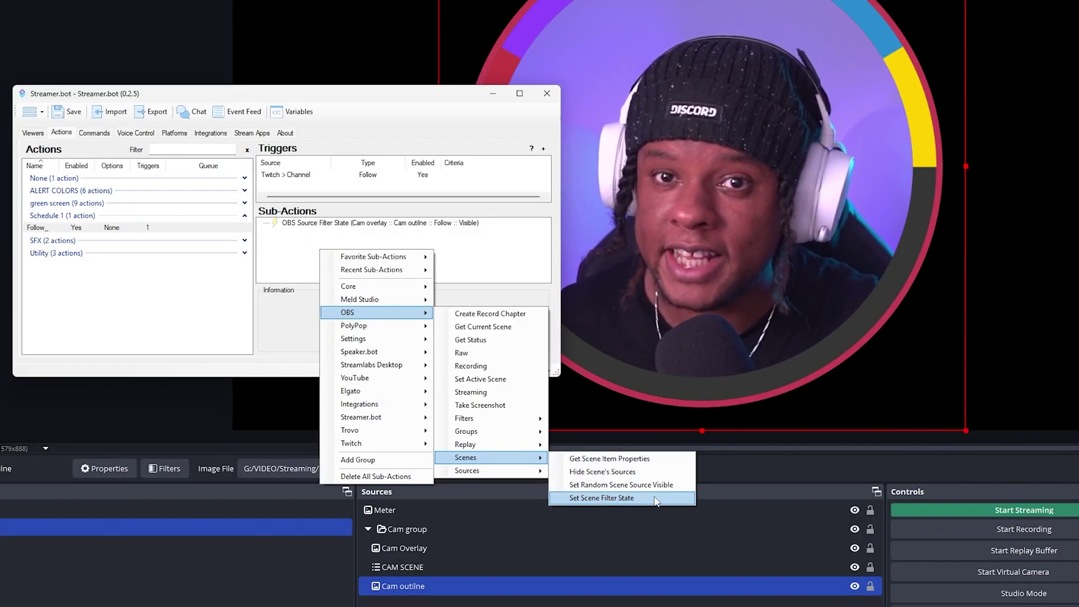
left_click(655, 499)
left_click(370, 327)
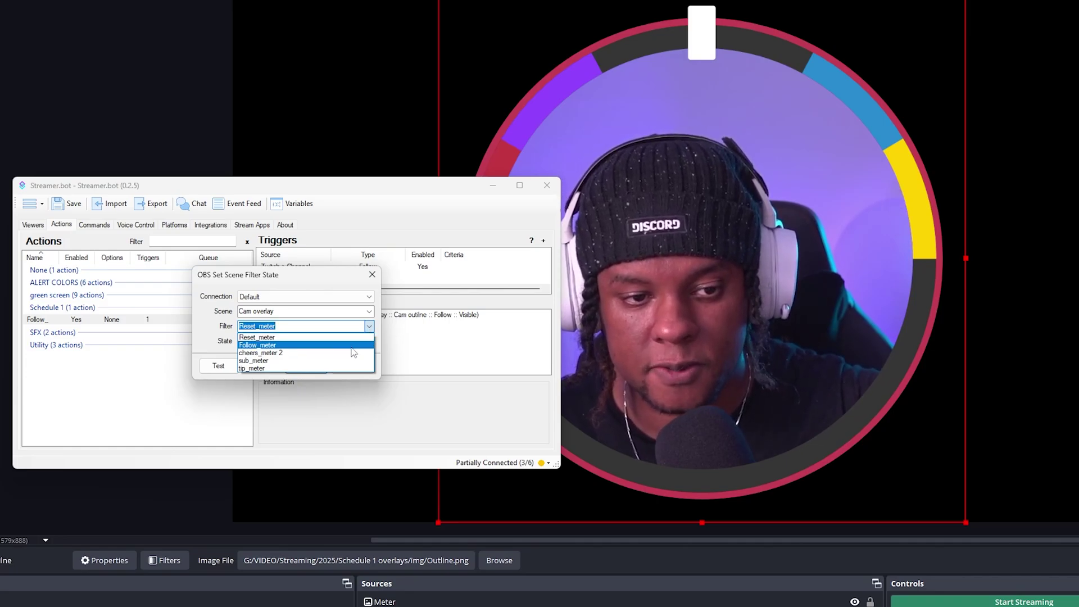
left_click(352, 345)
left_click(321, 364)
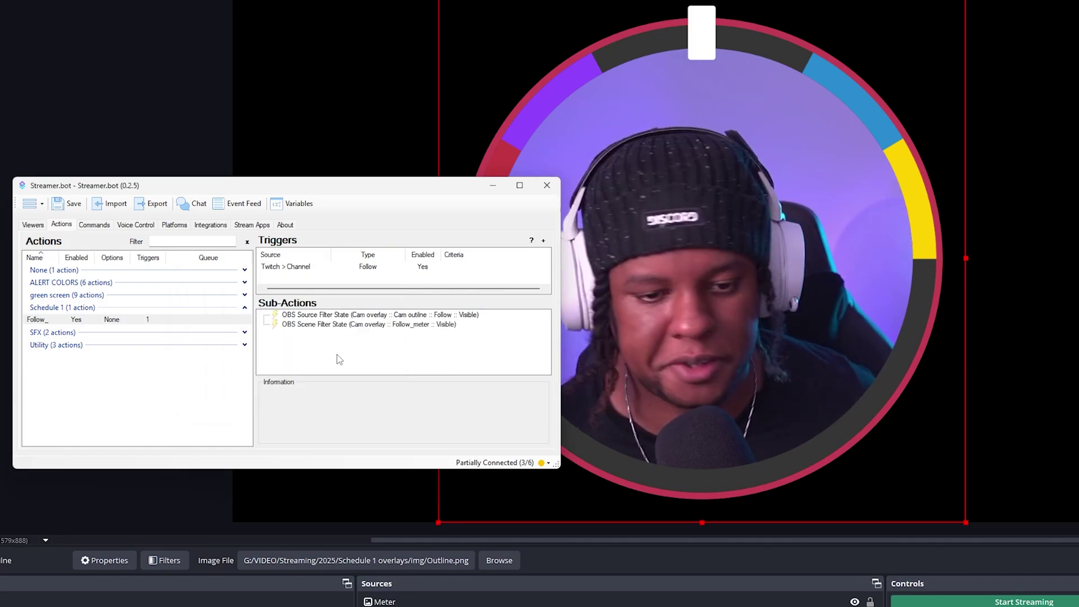
Test the Twitch follow trigger so the ring flashes red and the meter swings.
left_click(164, 561)
left_click(928, 567)
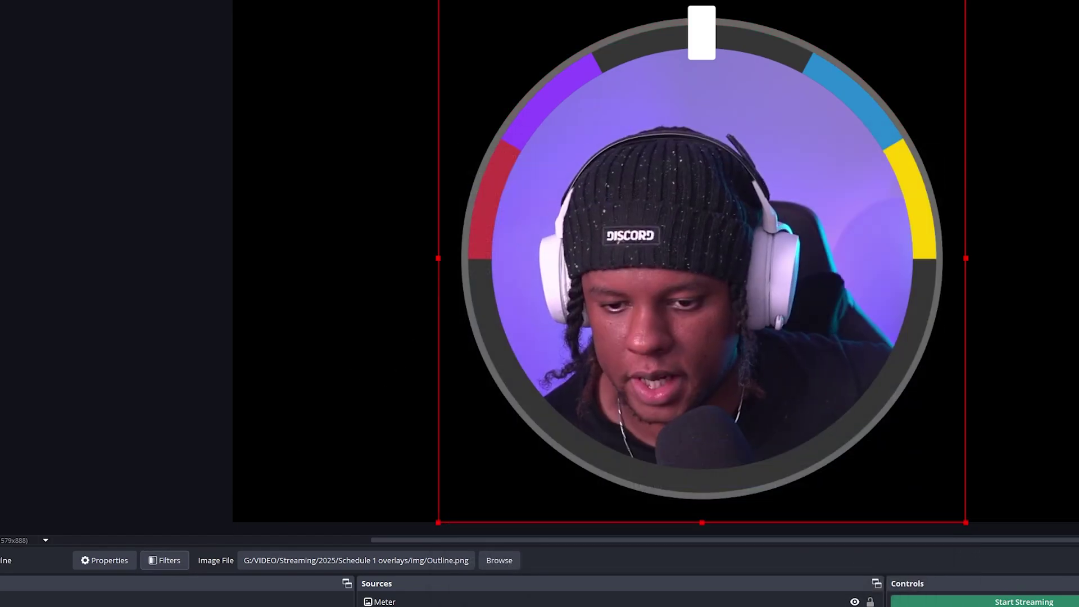
key("alt+Tab")
left_click_drag(429, 186, 270, 90)
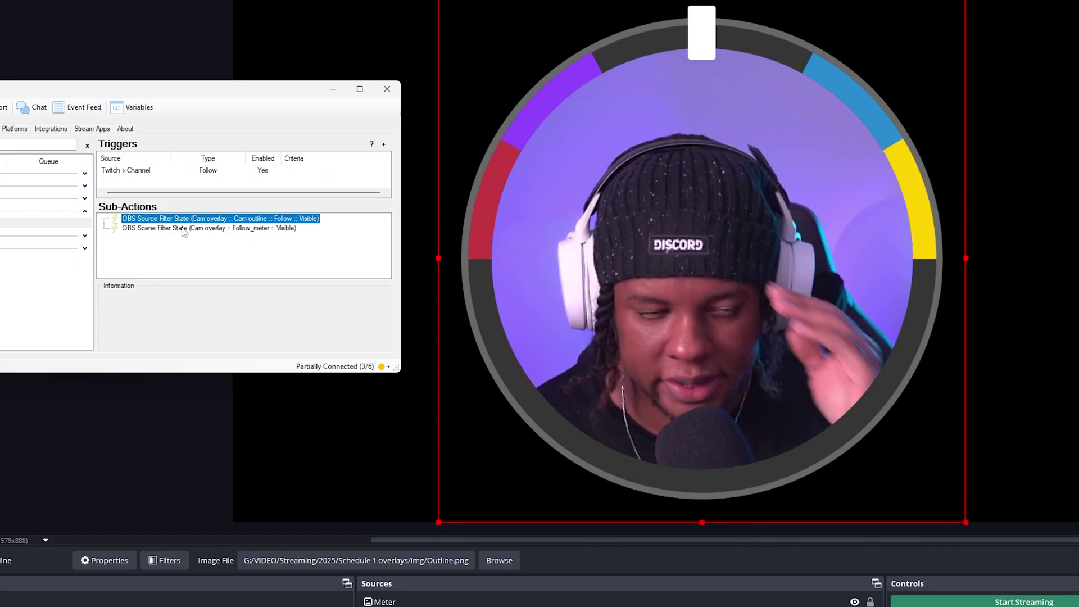
right_click(156, 172)
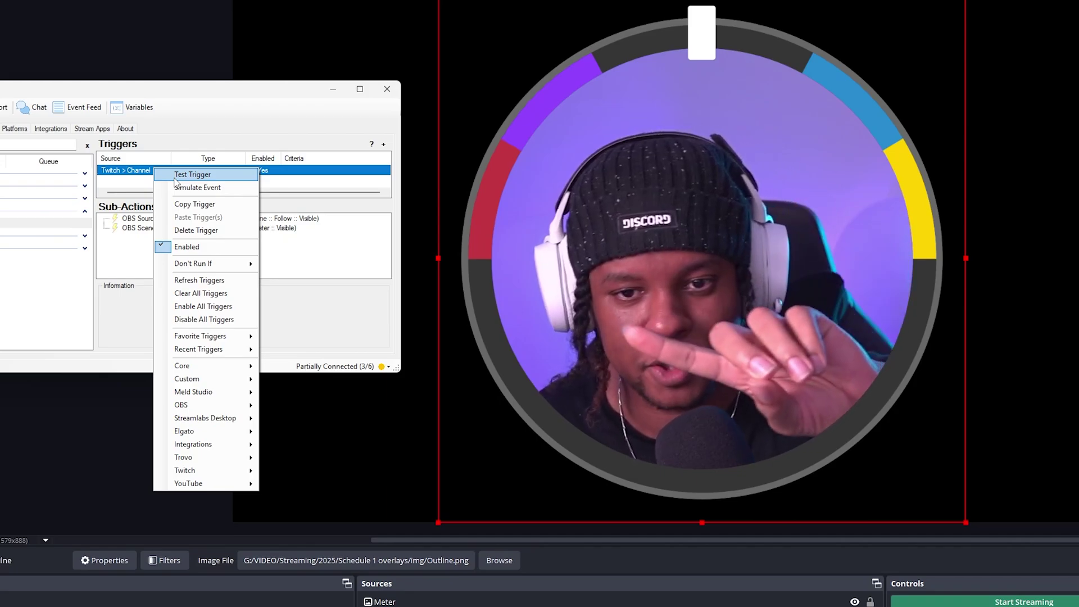
left_click(176, 175)
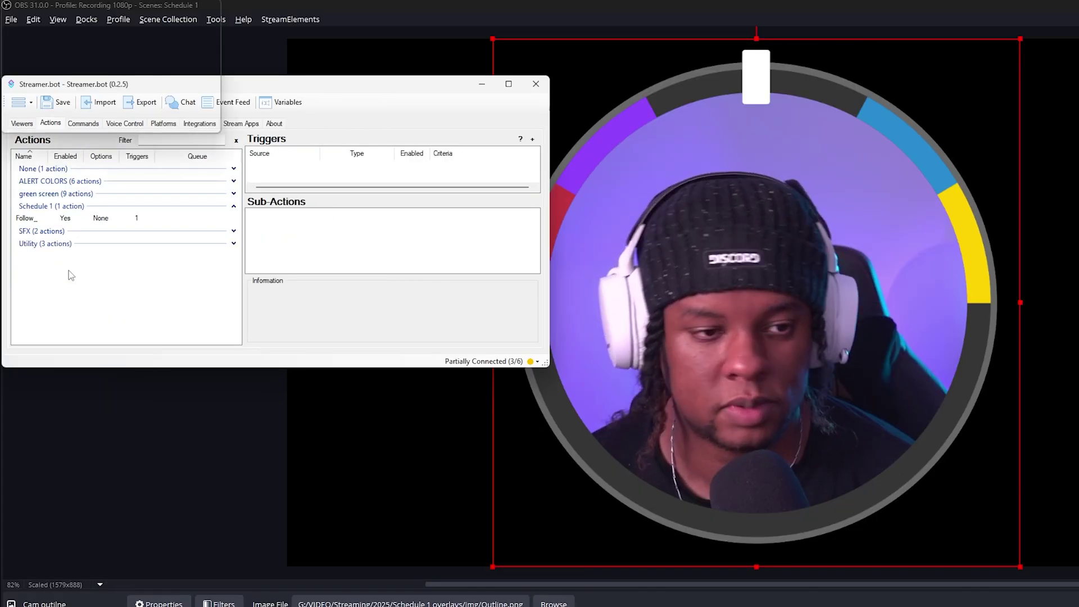
Create a Cheers_ action in the Schedule 1 group.
right_click(68, 272)
left_click(84, 278)
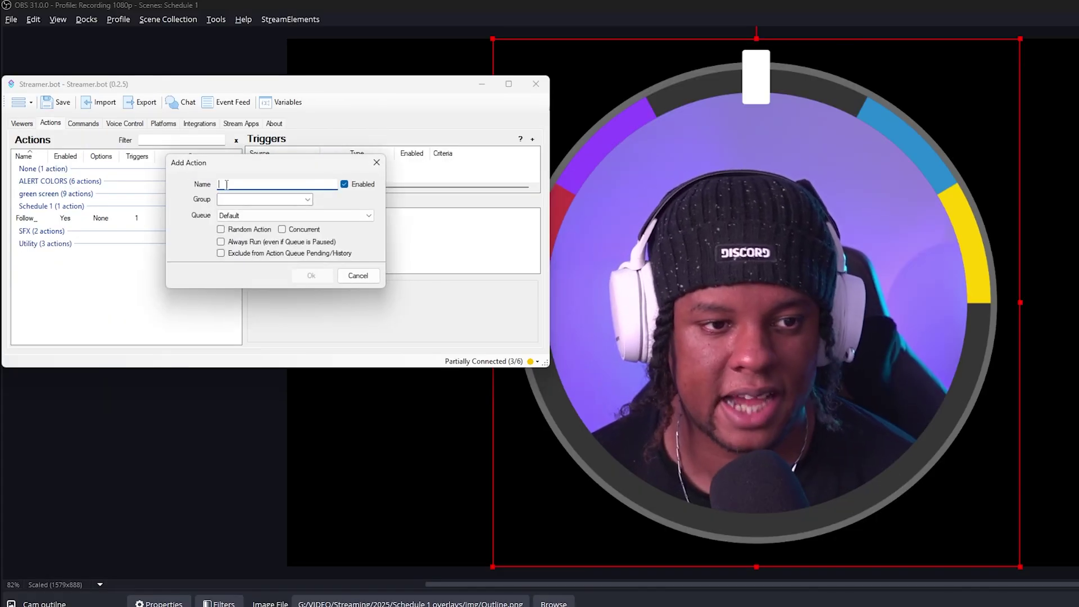
type("Cheers_")
left_click(264, 199)
left_click(241, 227)
left_click(311, 275)
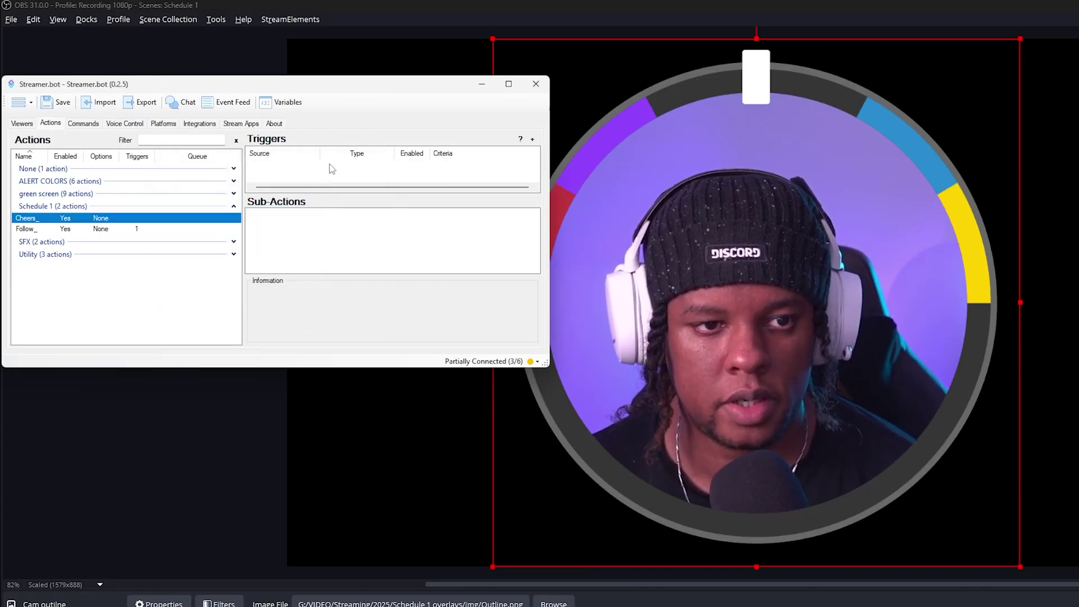
Add a Twitch cheer trigger that accepts cheers of any amount.
right_click(332, 168)
mouse_move(419, 348)
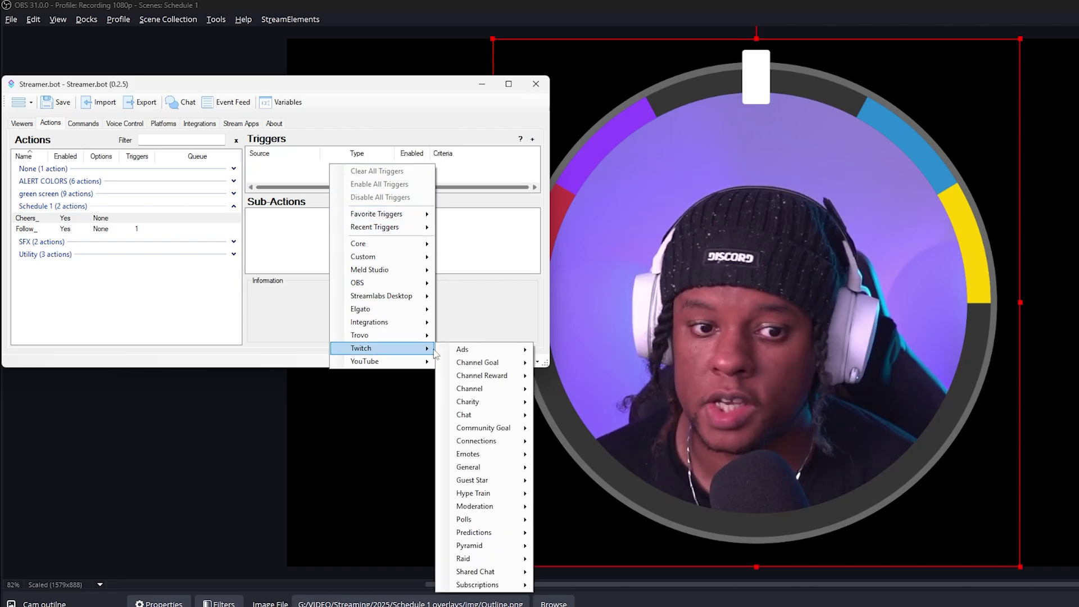
mouse_move(473, 418)
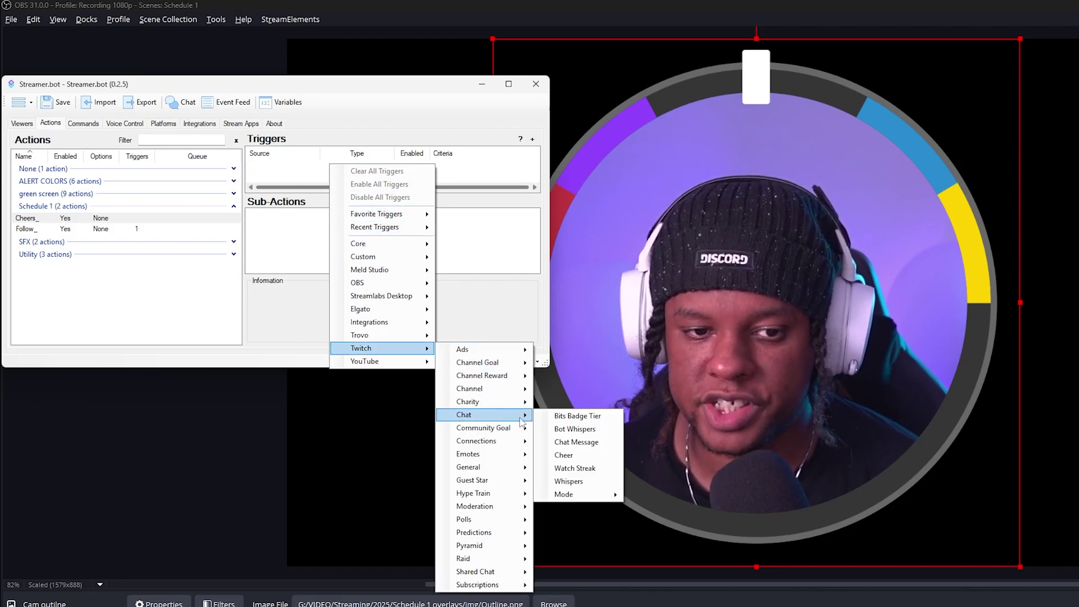
left_click(569, 454)
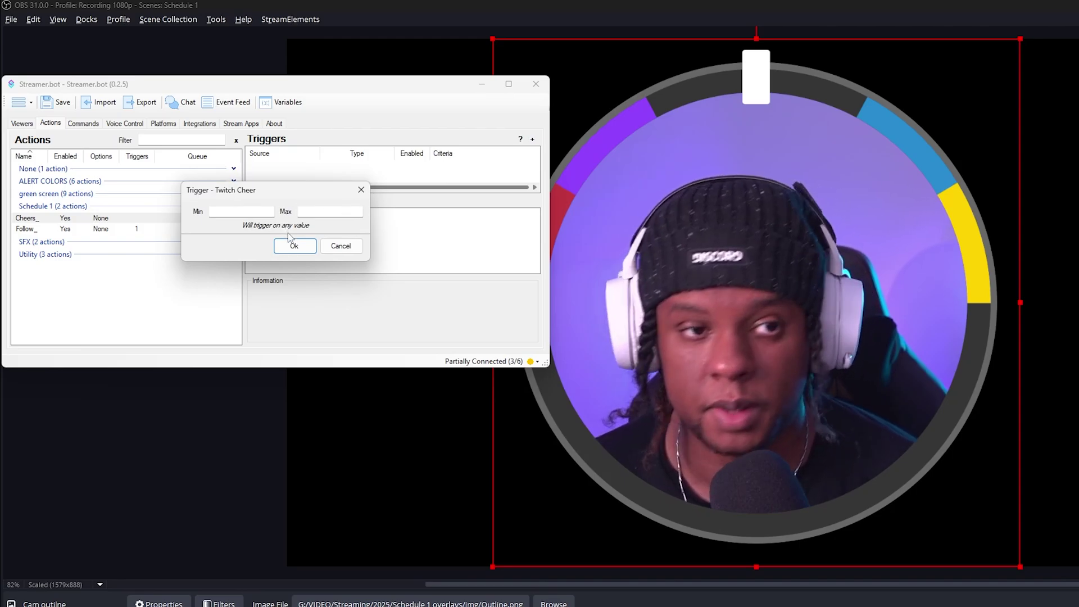
left_click(294, 245)
Add a sub-action enabling Cam outline's Cheers filter.
right_click(313, 222)
mouse_move(360, 281)
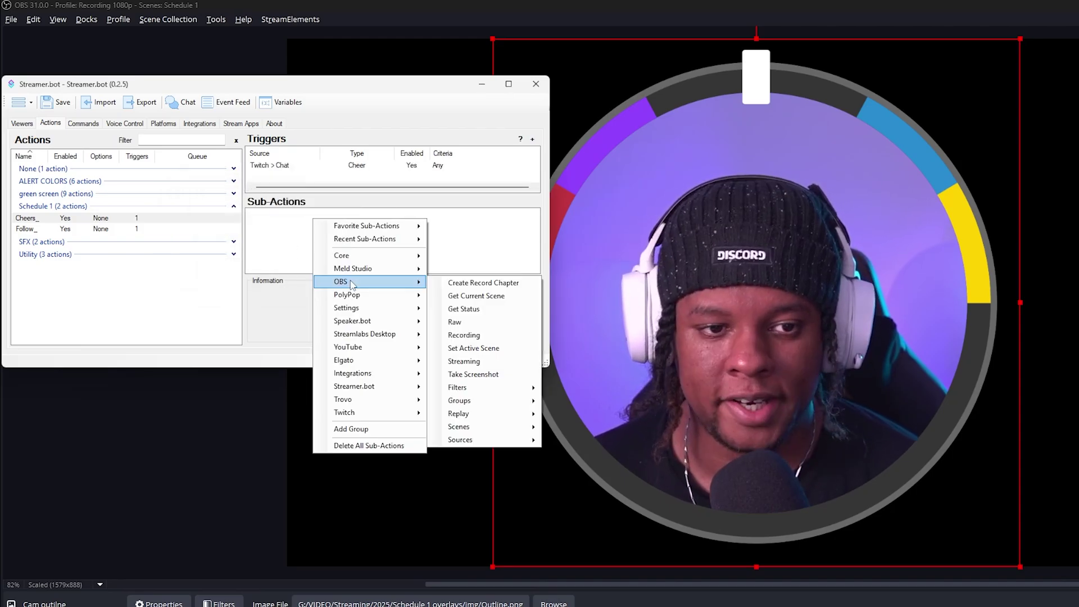
mouse_move(506, 439)
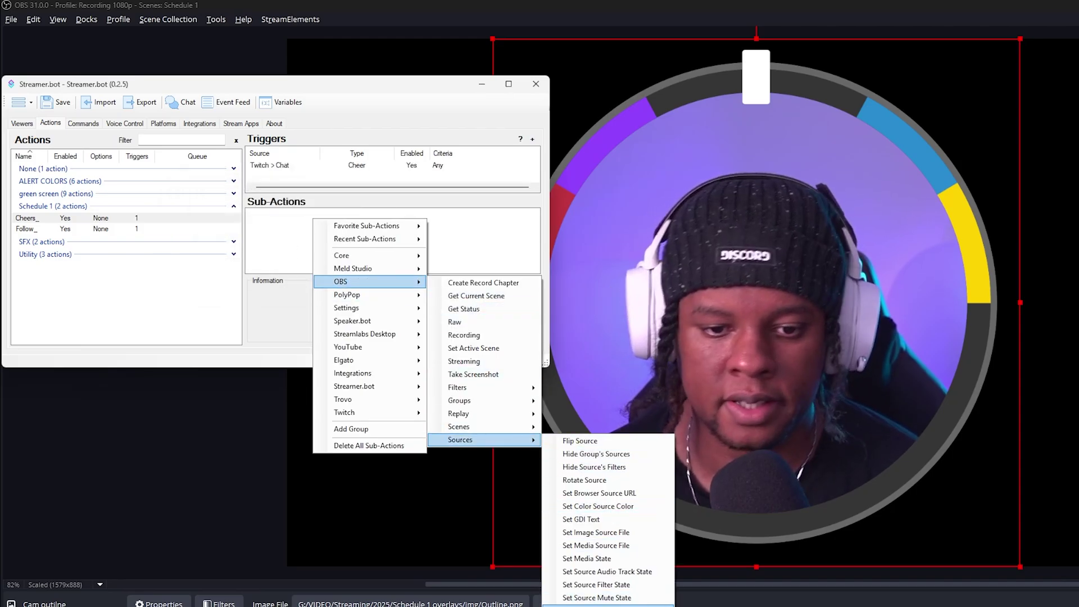
left_click(596, 584)
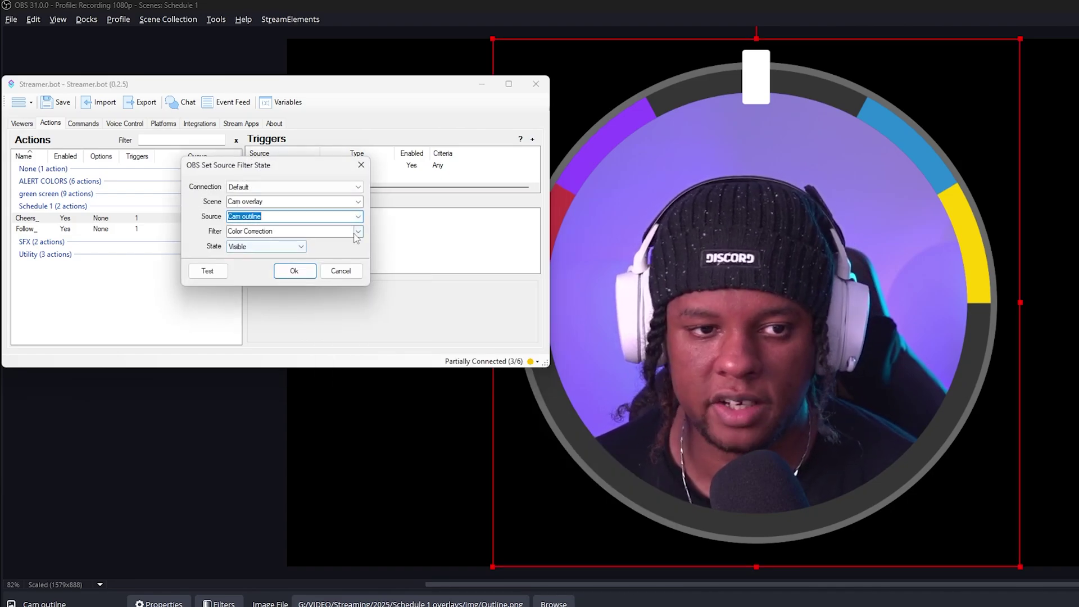
left_click(337, 231)
left_click(264, 241)
left_click(294, 270)
Add a sub-action enabling the Cam overlay scene's cheers_meter 2 filter.
right_click(342, 236)
mouse_move(368, 297)
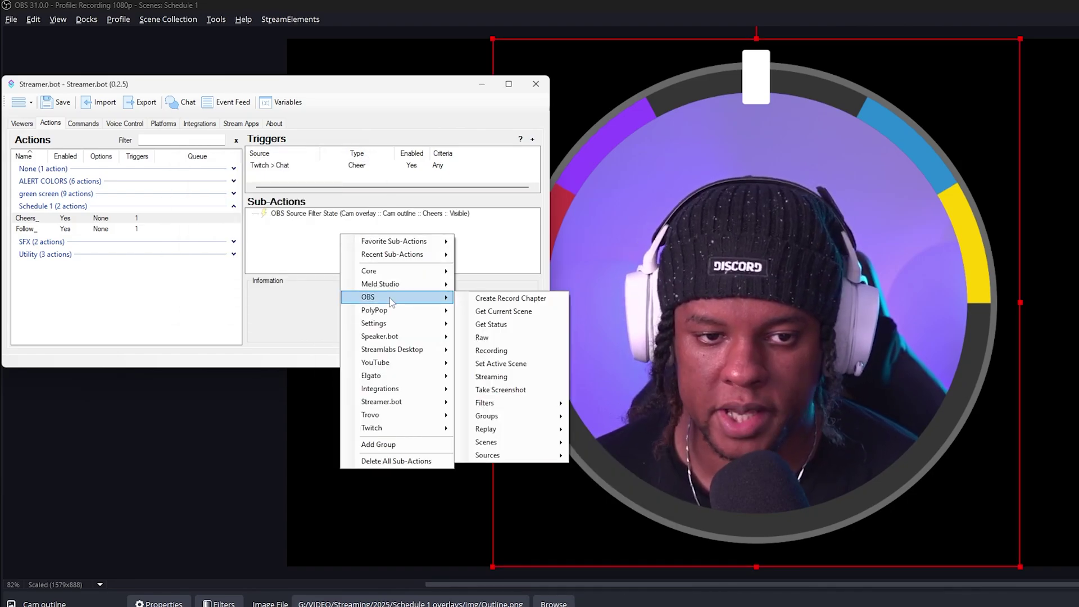
mouse_move(562, 443)
left_click(624, 484)
left_click(337, 224)
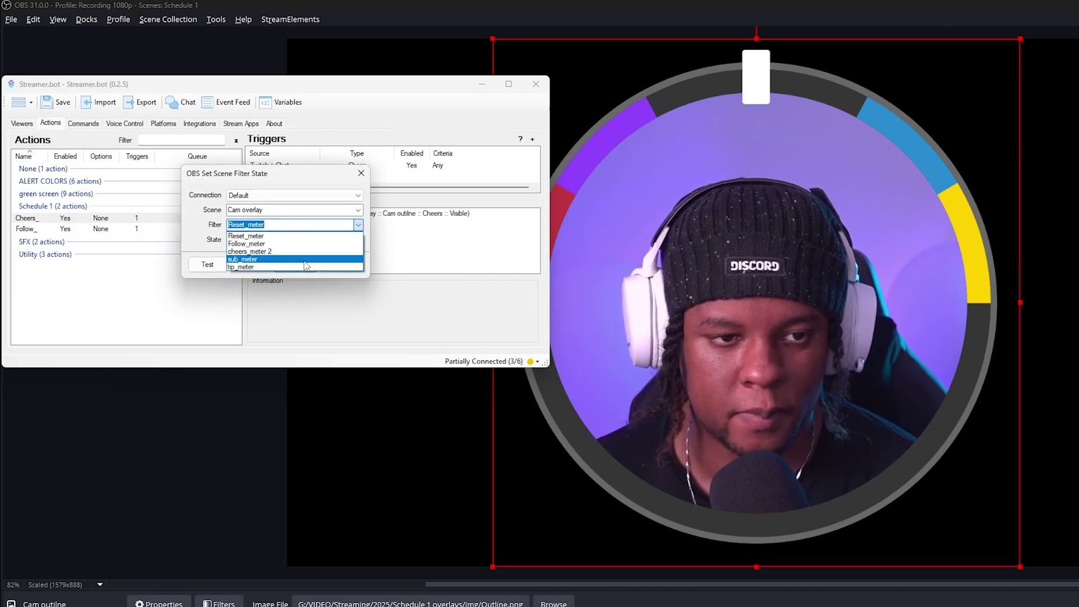
left_click(304, 254)
left_click(291, 264)
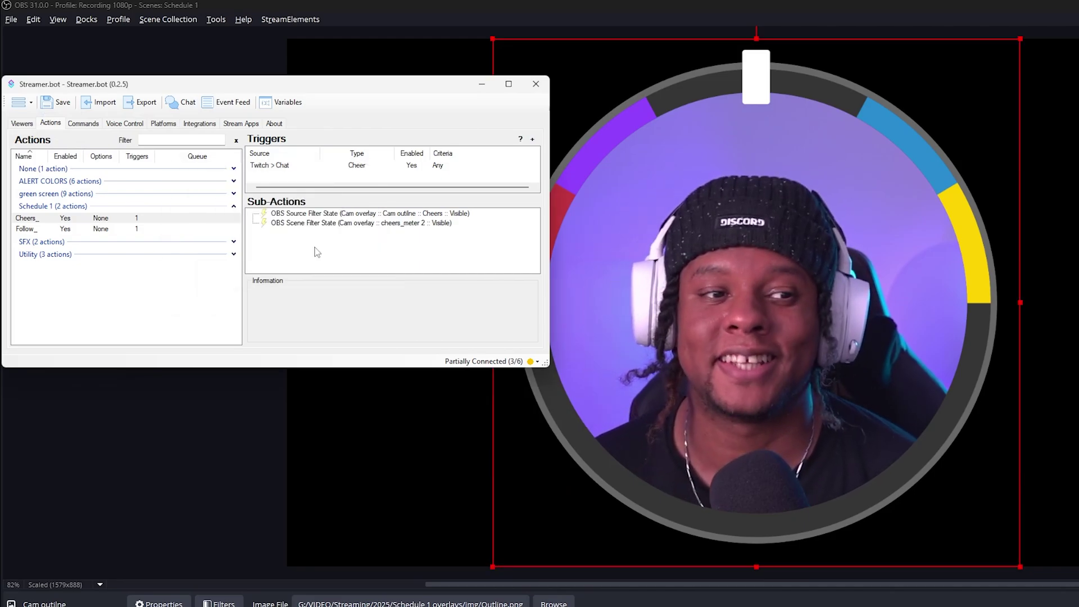
Create a new action named sub_ in the Schedule 1 group.
left_click(135, 292)
type("sub_")
left_click(264, 199)
left_click(247, 227)
left_click(312, 275)
Trigger sub_ on a Twitch Subscription of any tier.
right_click(308, 166)
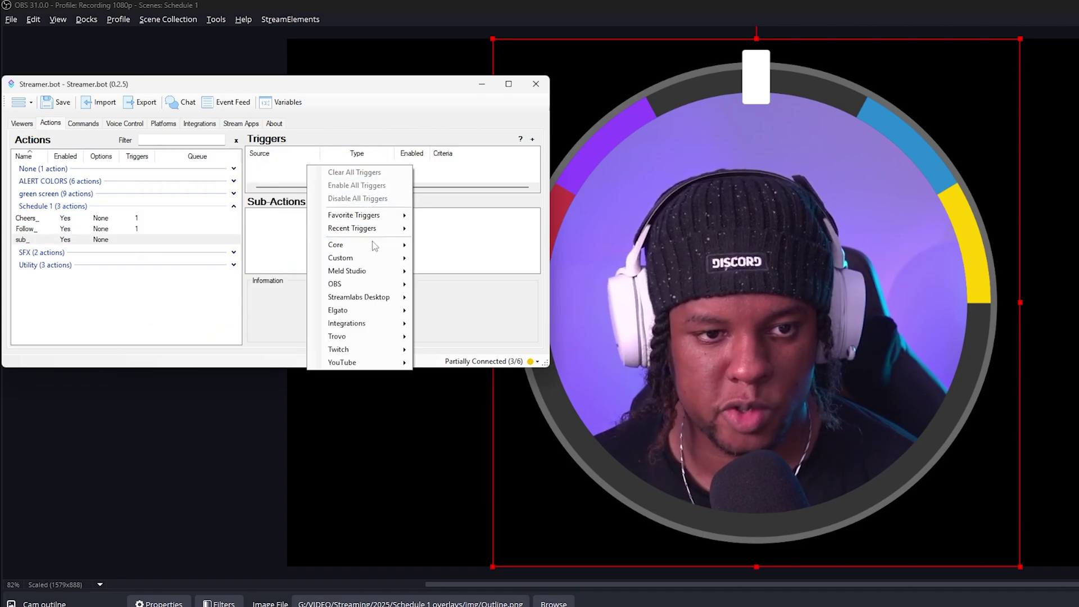
mouse_move(391, 351)
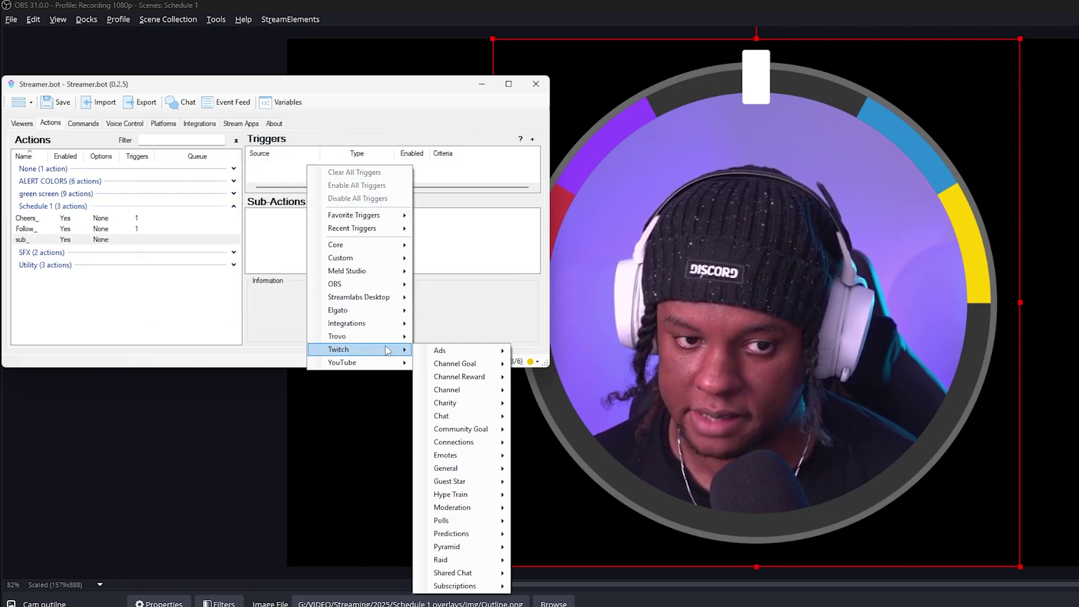
mouse_move(450, 588)
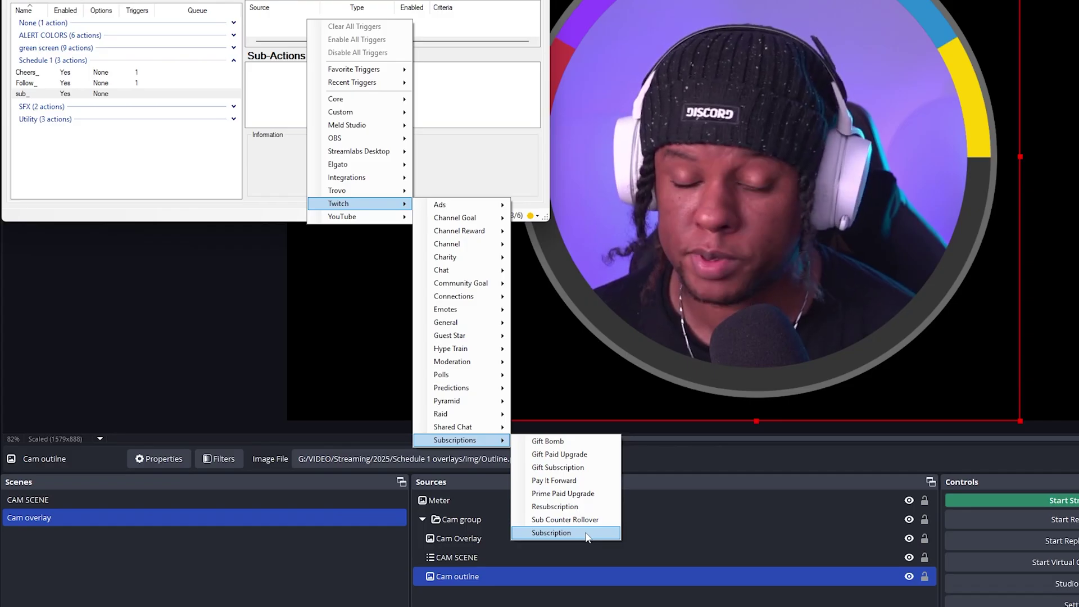
left_click(554, 597)
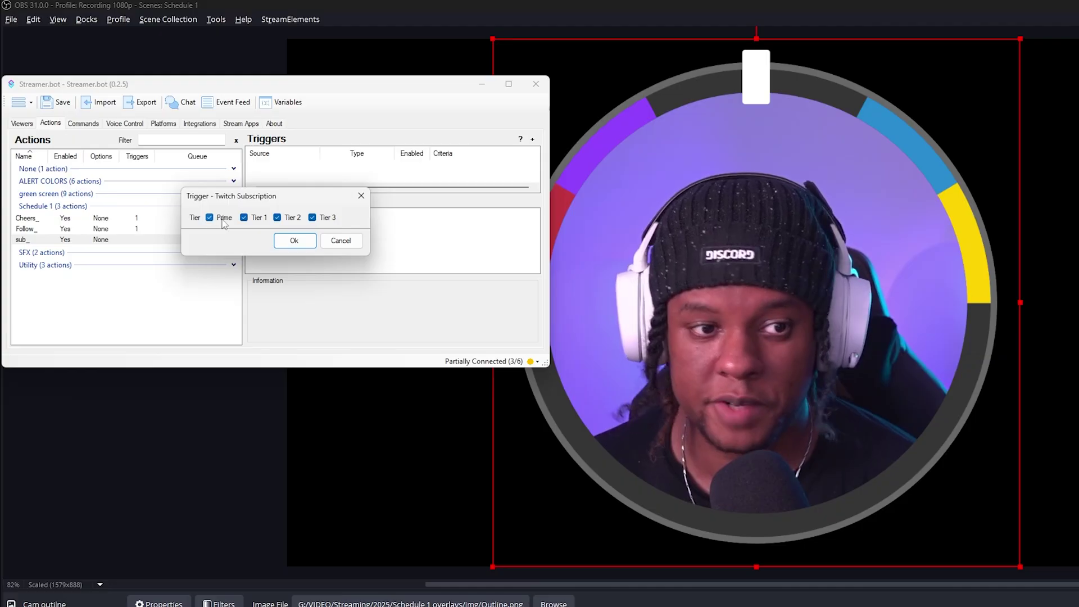
left_click(293, 241)
Add a Set Source Filter State sub-action enabling Cam outline's Subs filter.
right_click(302, 226)
mouse_move(360, 288)
mouse_move(450, 447)
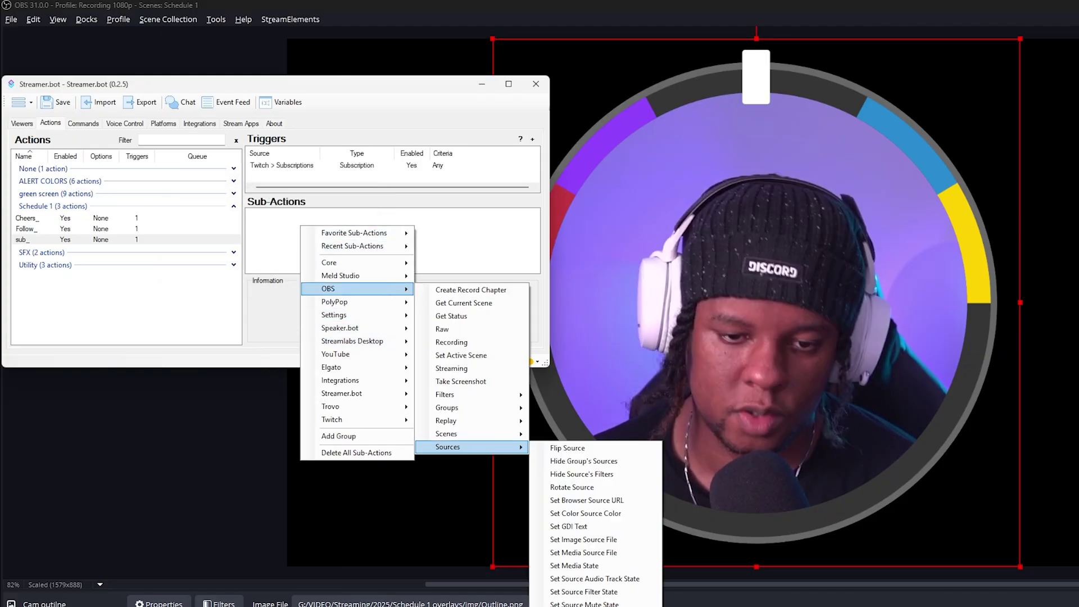
left_click(583, 592)
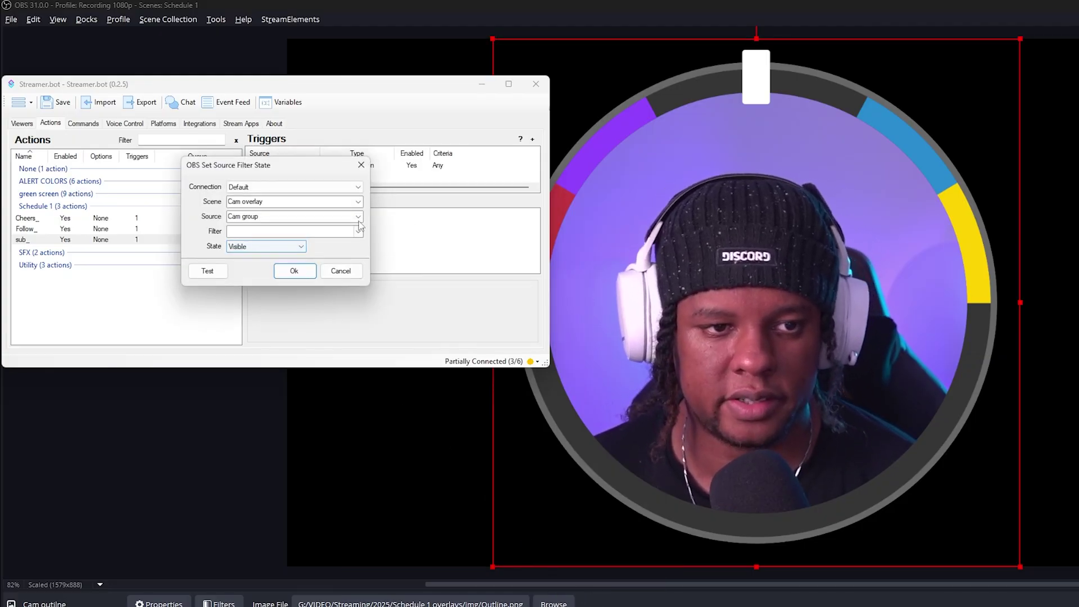
left_click(358, 231)
left_click(259, 253)
left_click(295, 271)
Add a Set Scene Filter State sub-action for sub_meter, then test the subscription trigger.
right_click(309, 230)
mouse_move(363, 292)
mouse_move(483, 439)
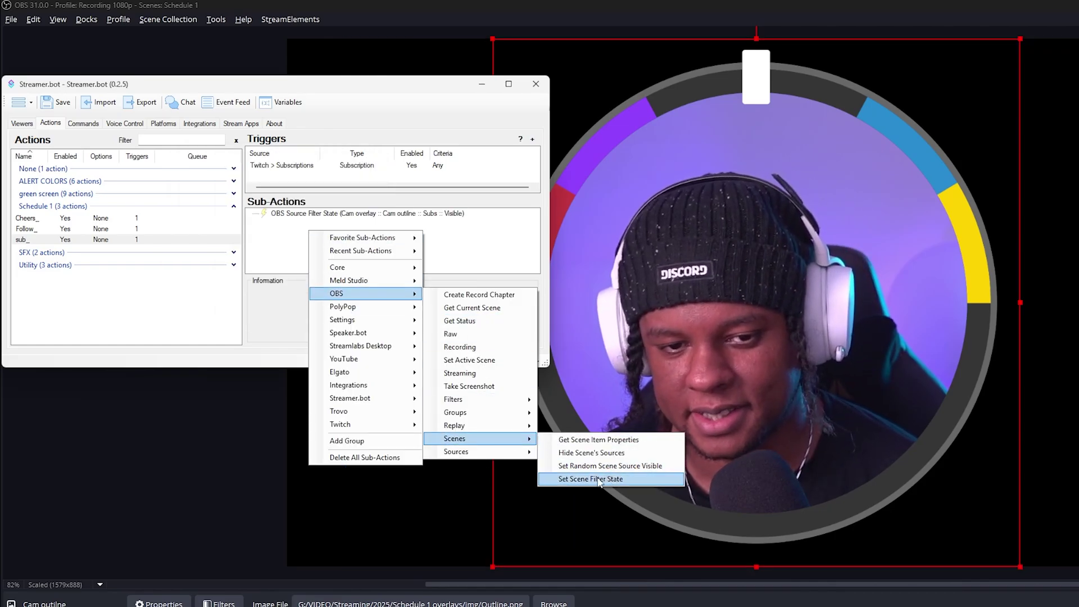
left_click(598, 479)
left_click(290, 264)
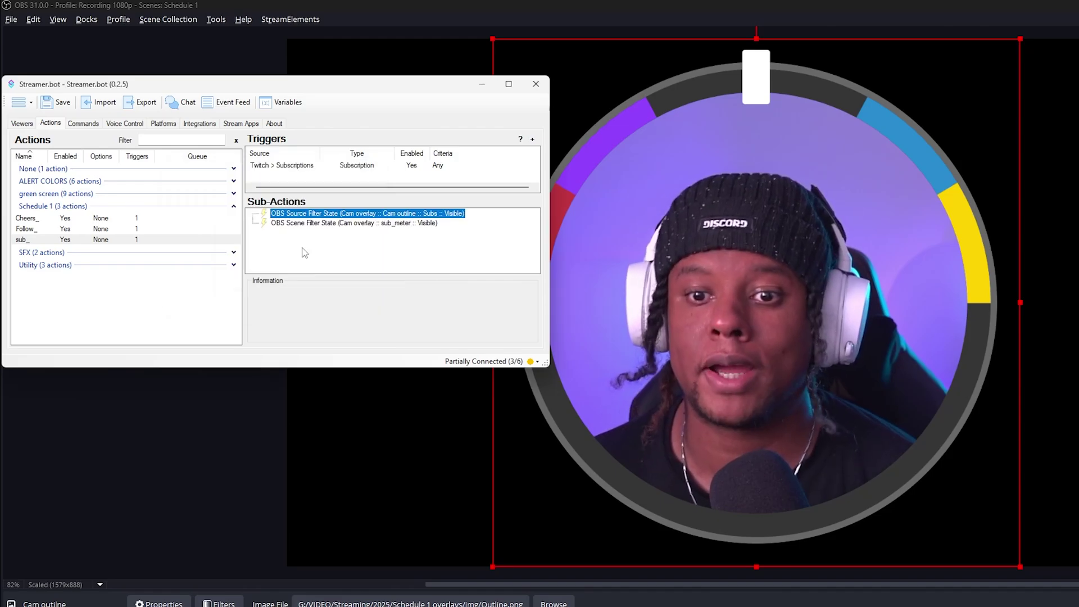
right_click(287, 167)
left_click(308, 179)
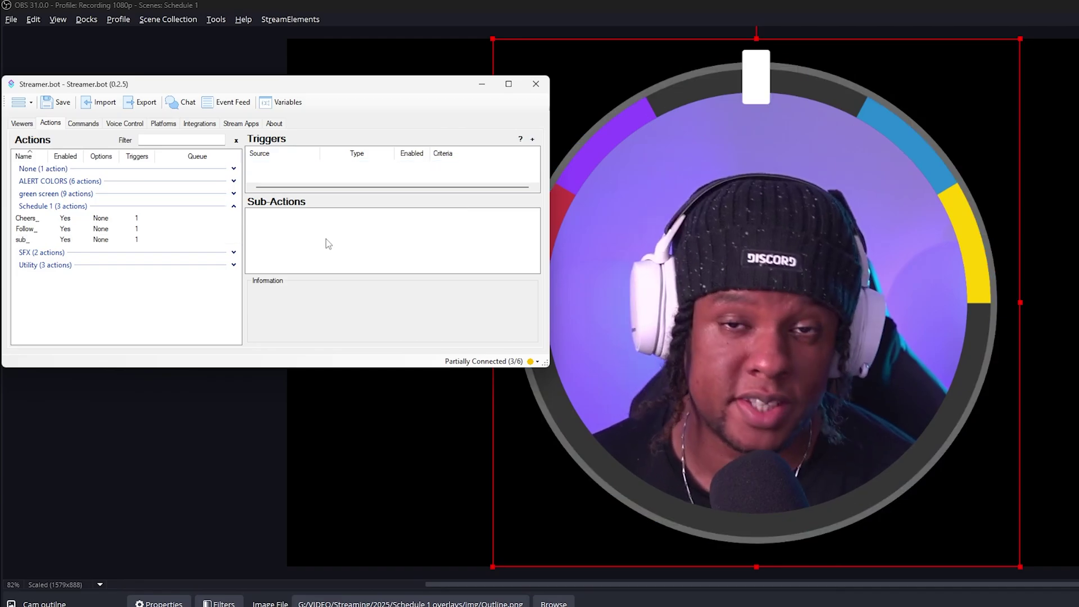
Create a new action named tips_ in the Schedule 1 group.
right_click(94, 293)
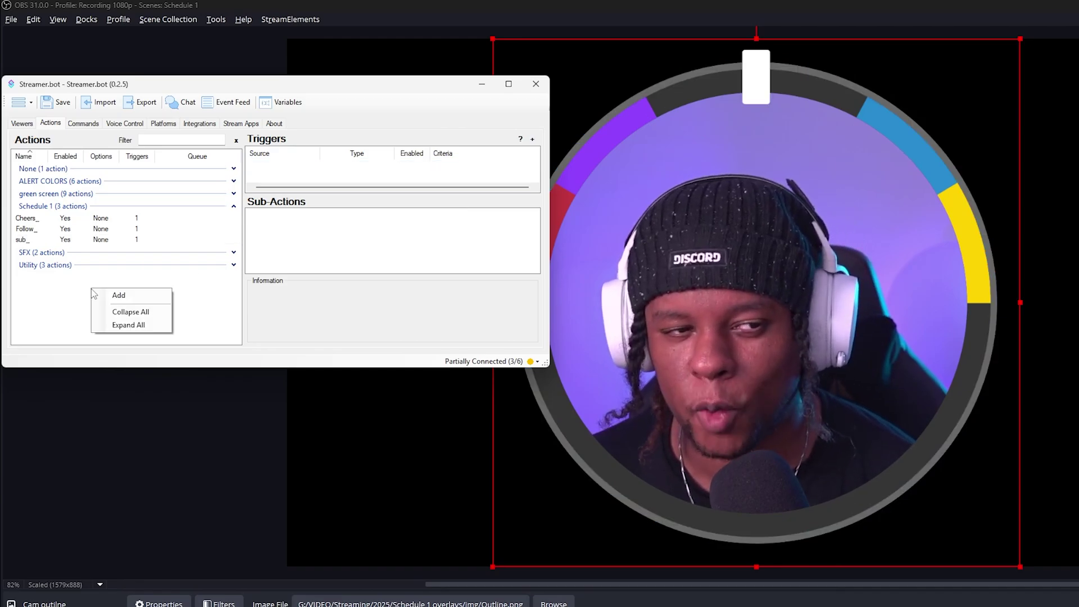
left_click(119, 297)
type("tips_")
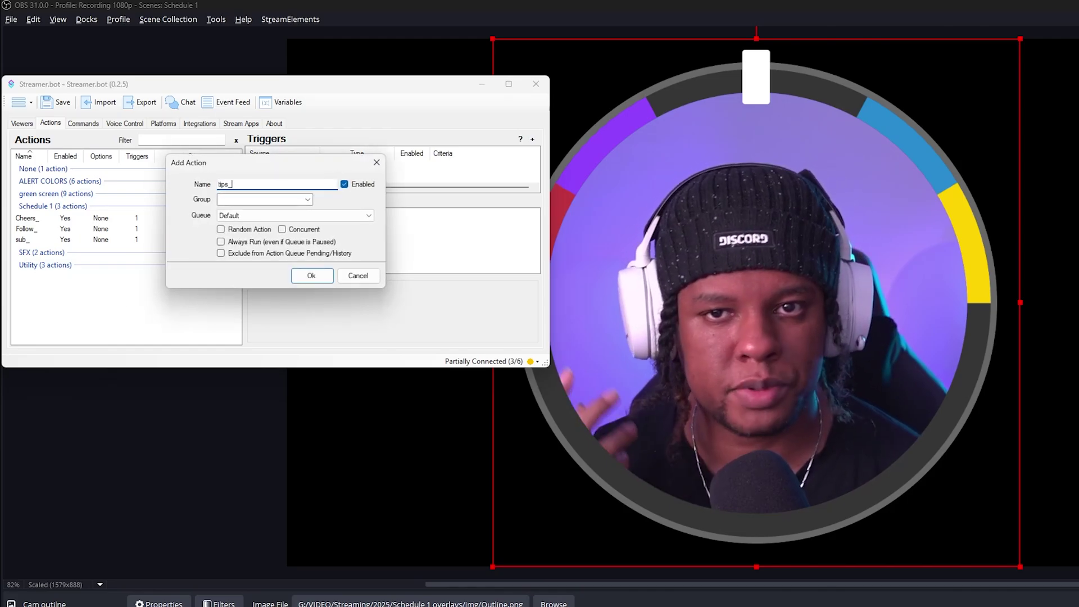
left_click(308, 200)
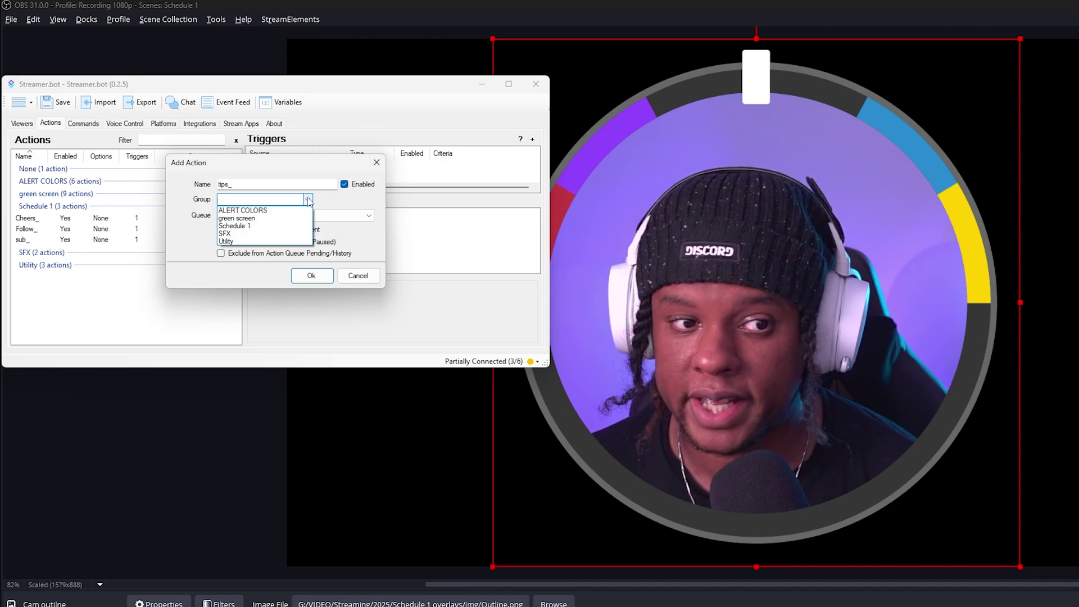
left_click(252, 226)
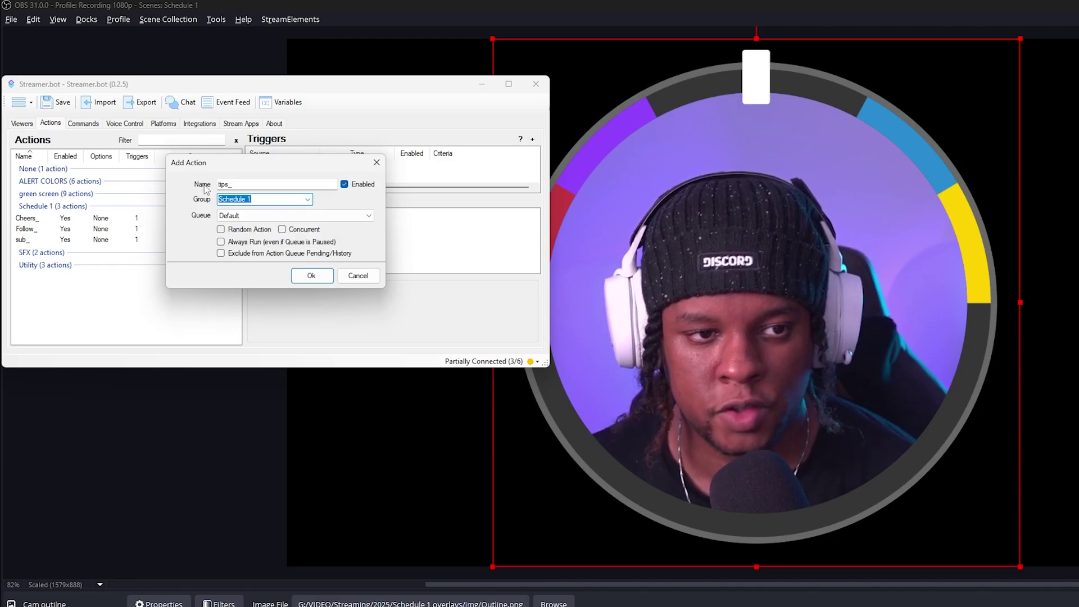
left_click(310, 277)
Trigger tips_ on a StreamElements tip of any amount.
right_click(294, 168)
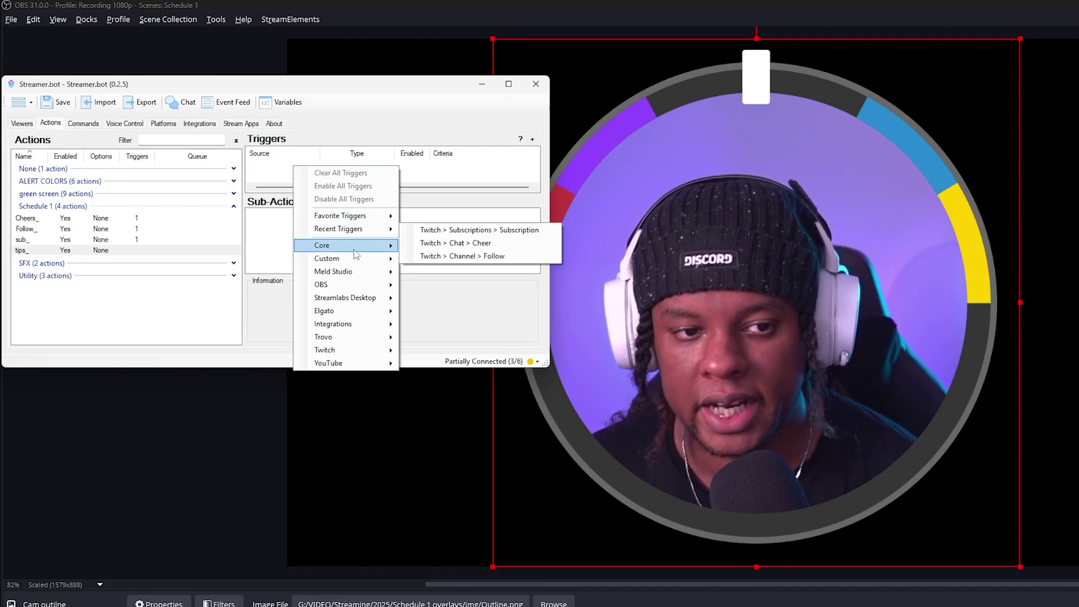
mouse_move(355, 278)
mouse_move(334, 328)
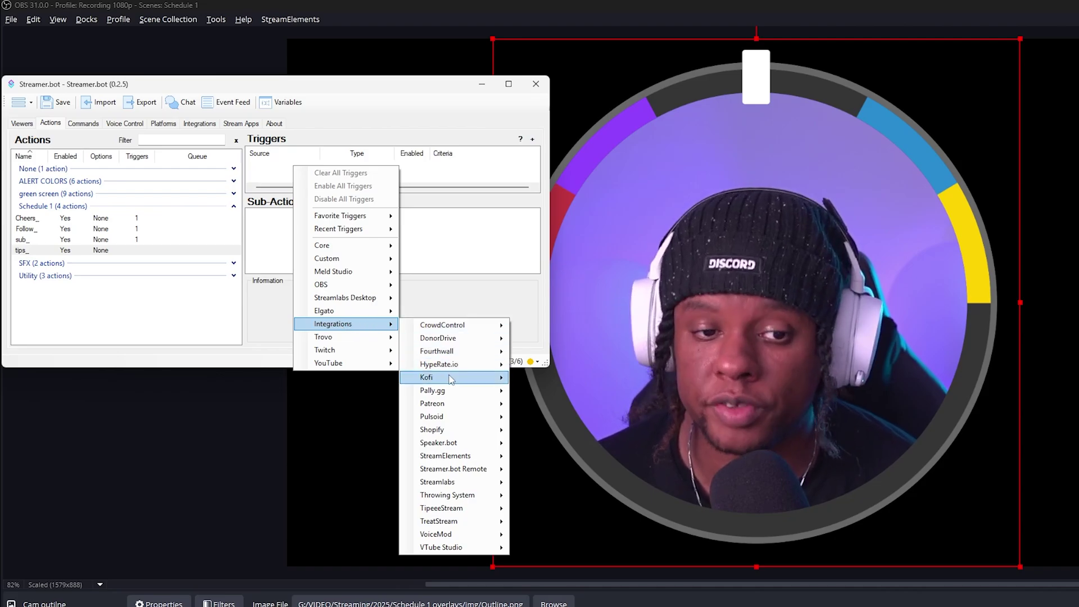
mouse_move(453, 381)
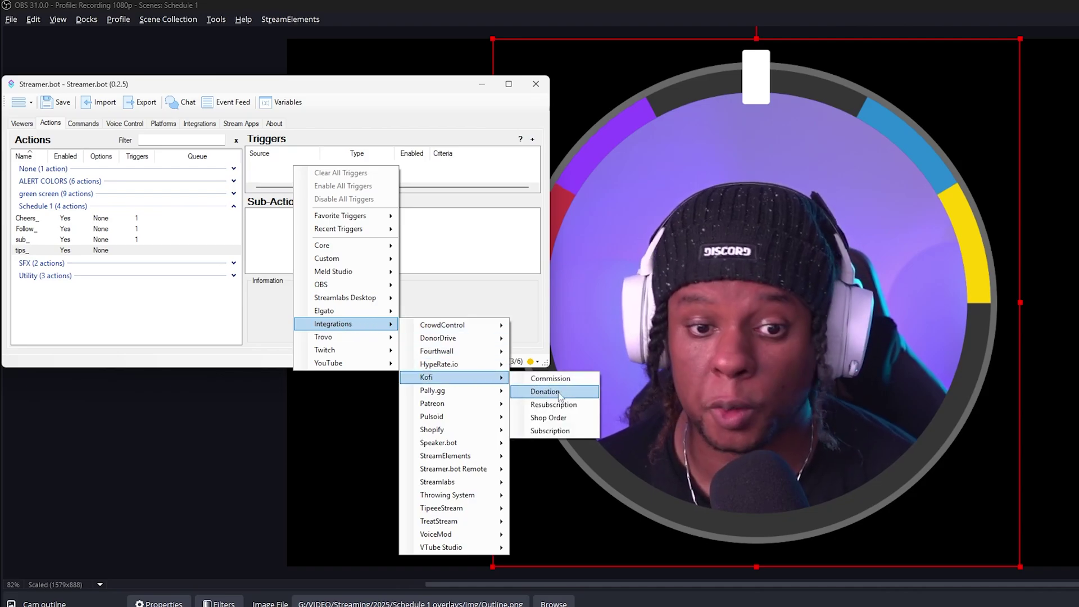
mouse_move(446, 458)
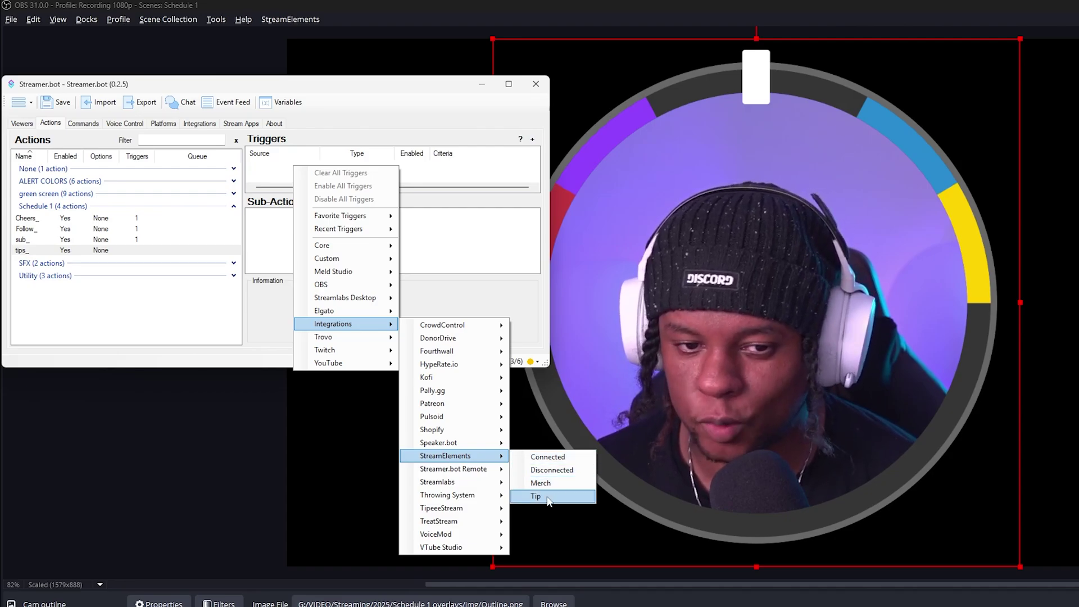
mouse_move(466, 487)
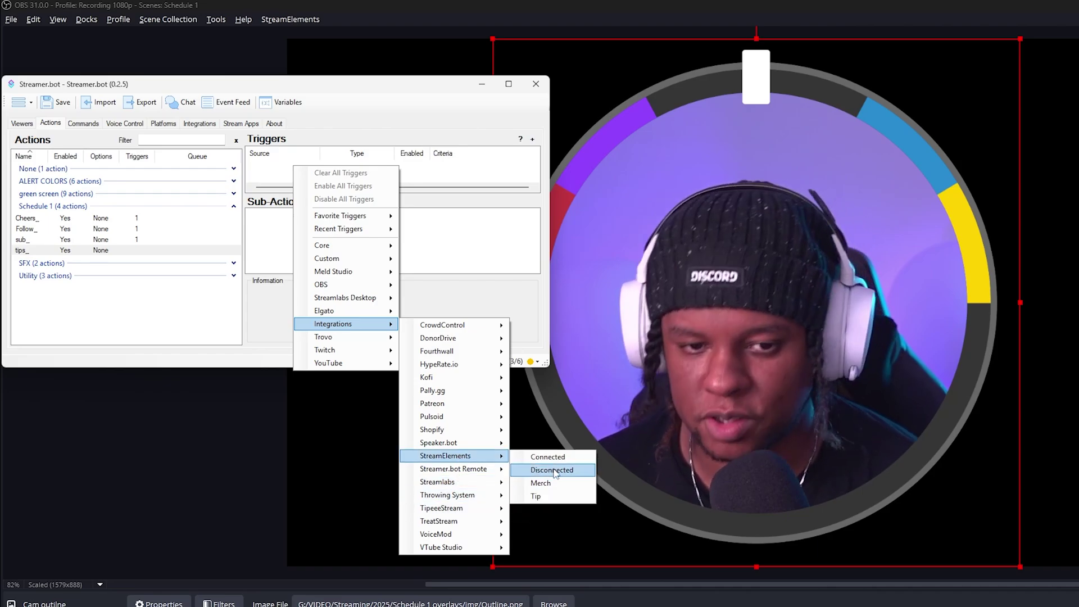
left_click(536, 497)
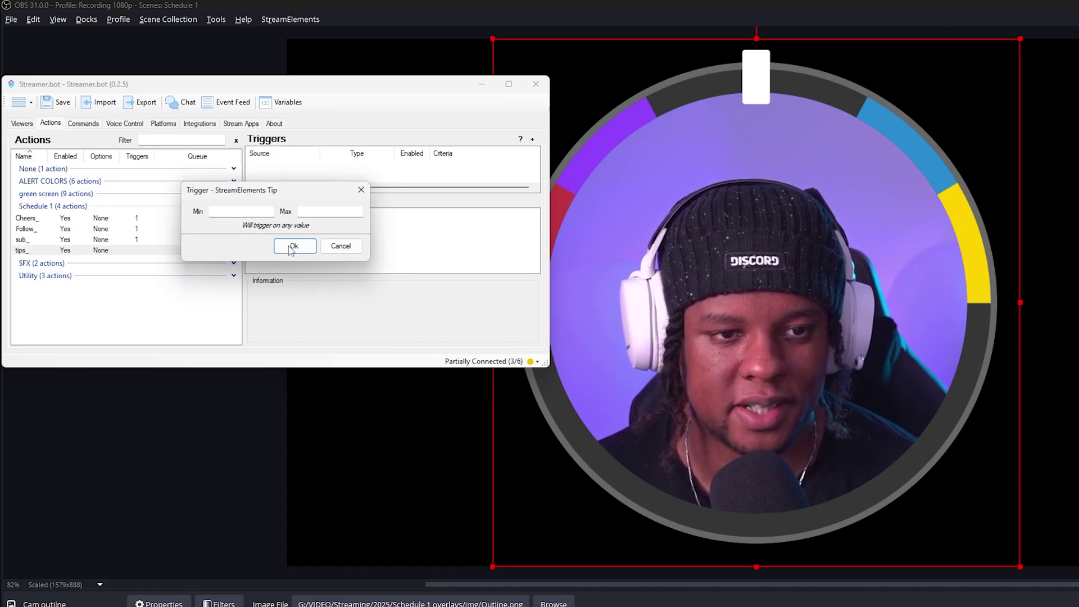
left_click(292, 248)
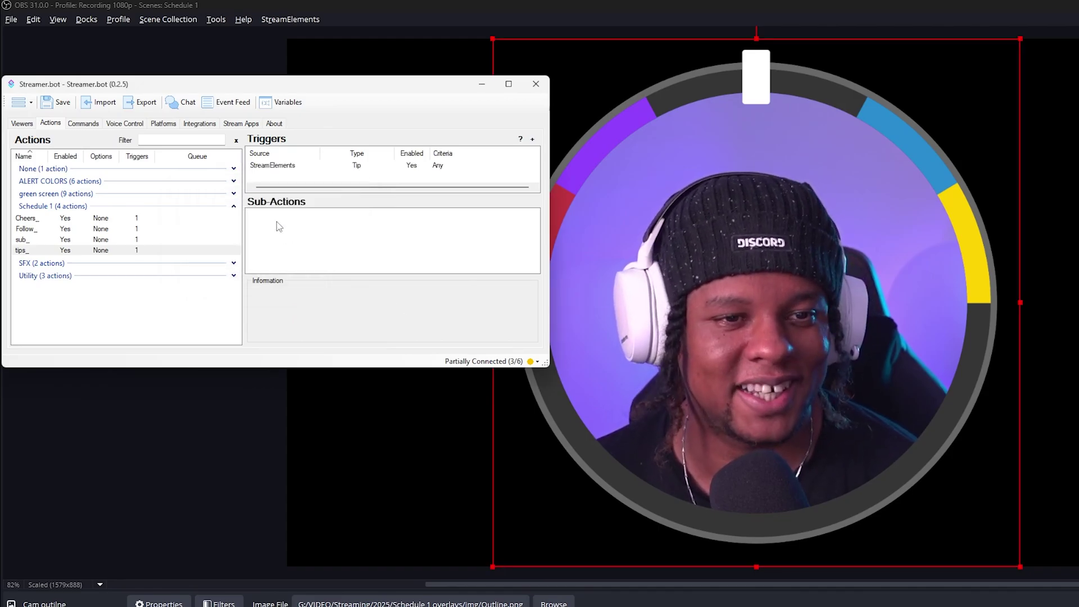
Verify the StreamElements account is connected under Integrations, then return to Actions.
left_click(199, 124)
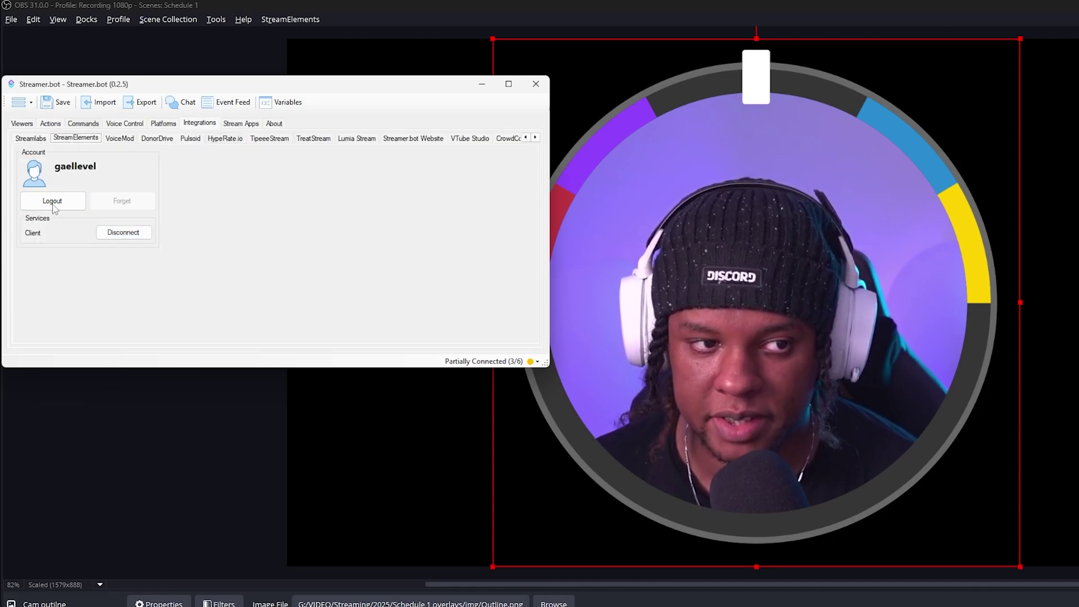
left_click(30, 138)
left_click(76, 139)
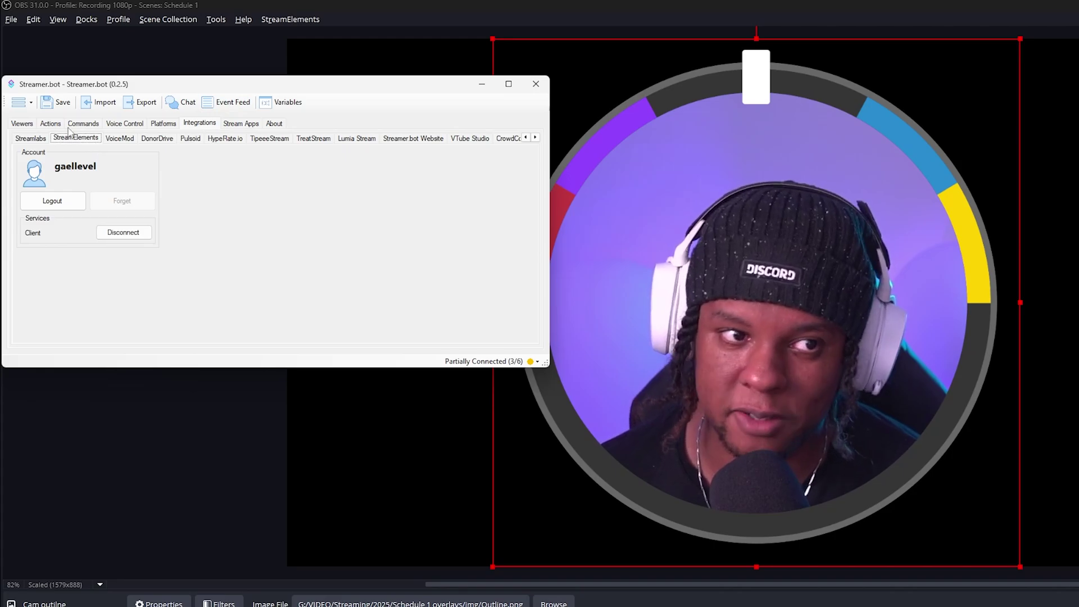
left_click(50, 124)
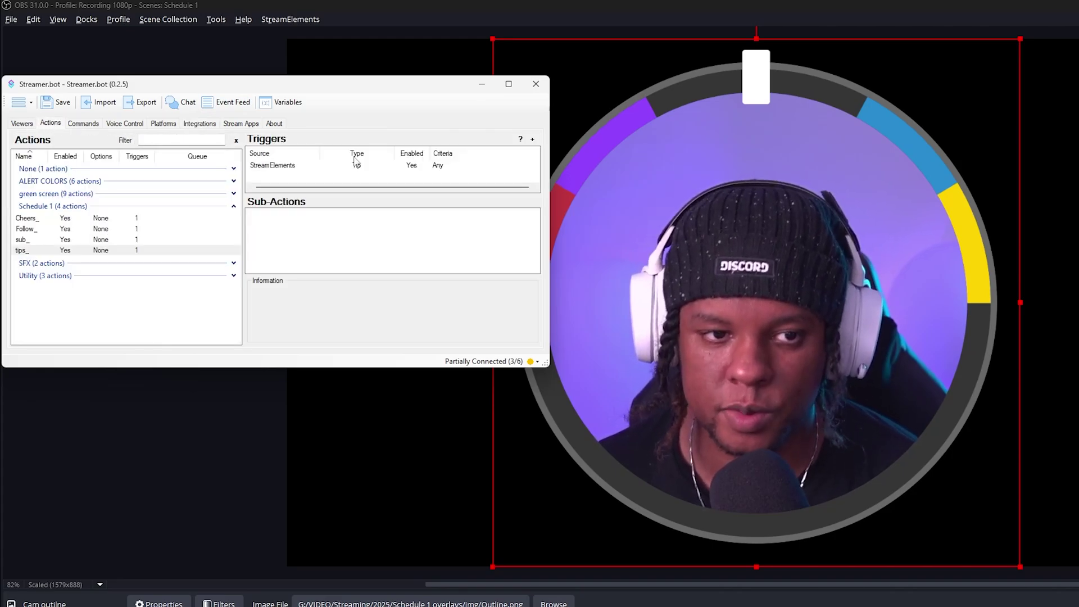
Paste the tip_meter and Tips filter sub-actions into tips_ and test the tip trigger.
right_click(312, 230)
left_click(306, 165)
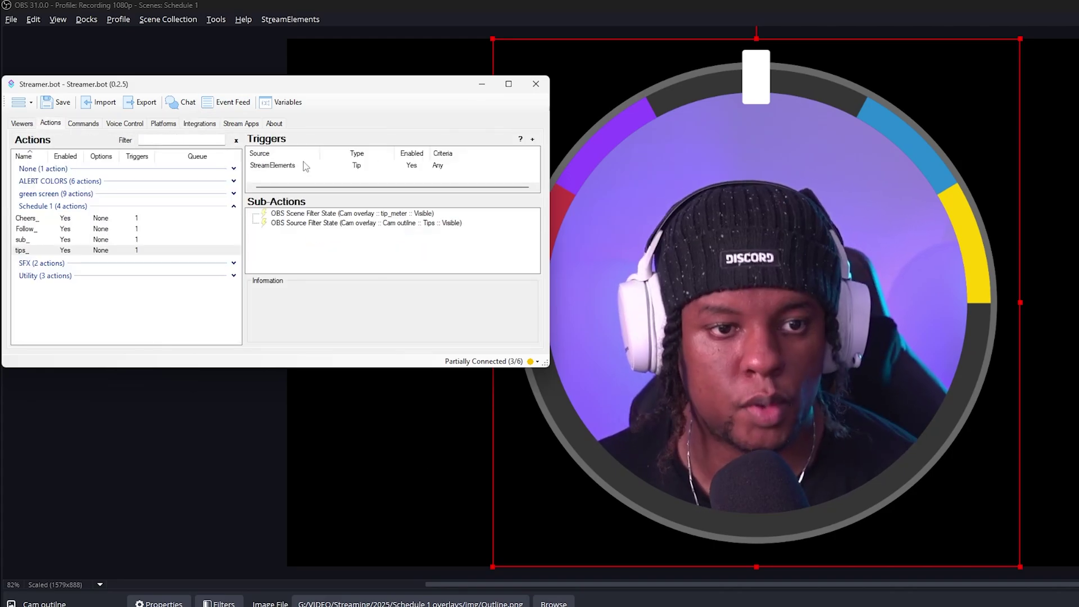
right_click(299, 167)
left_click(332, 175)
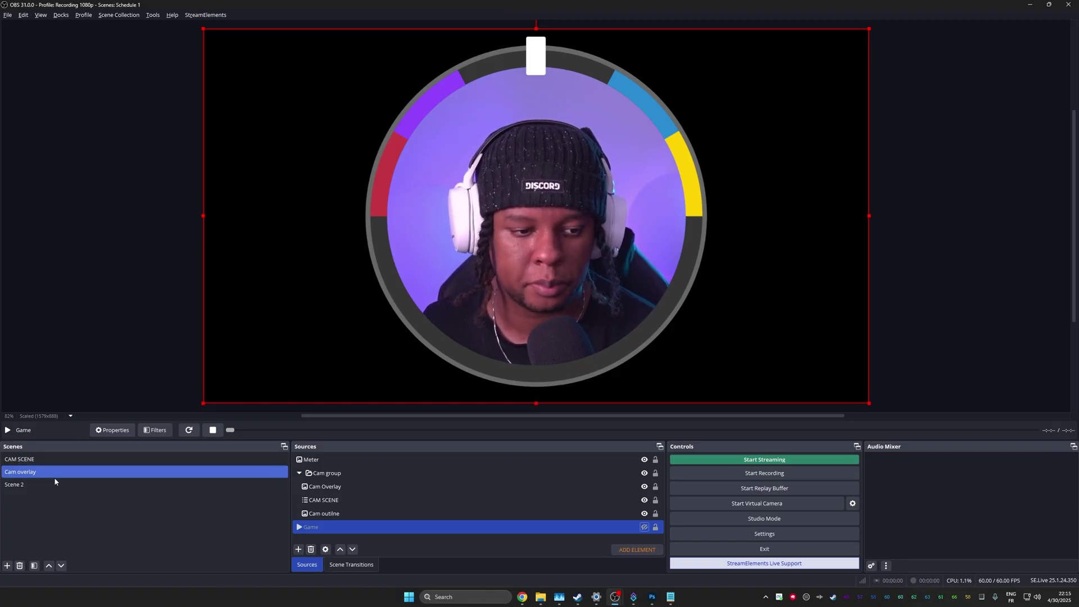
Add the existing CAM SCENE as a source in Scene 2.
left_click(53, 482)
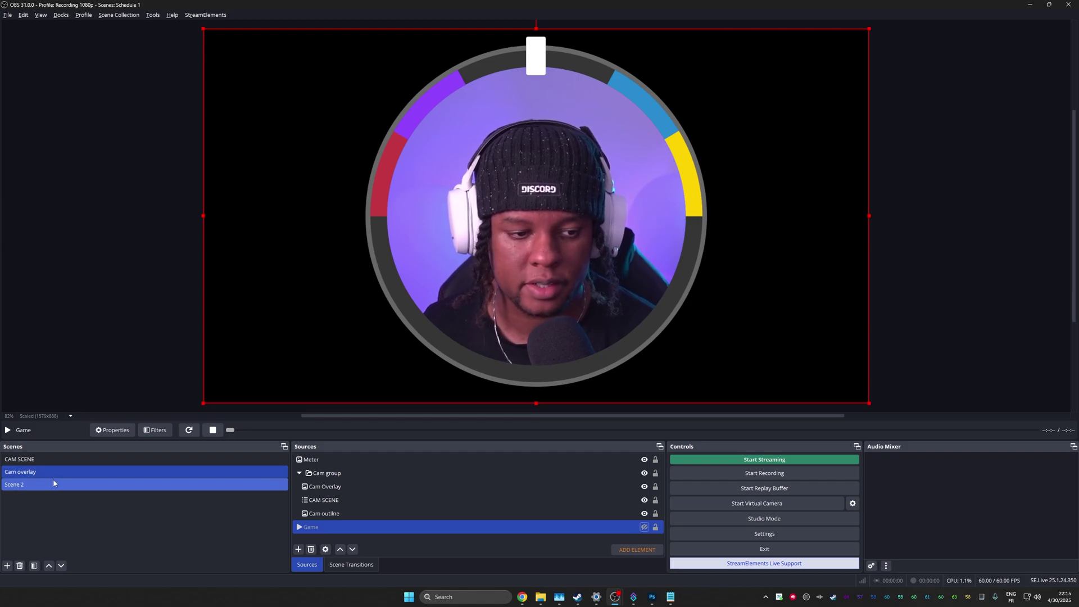
left_click(298, 549)
left_click(322, 430)
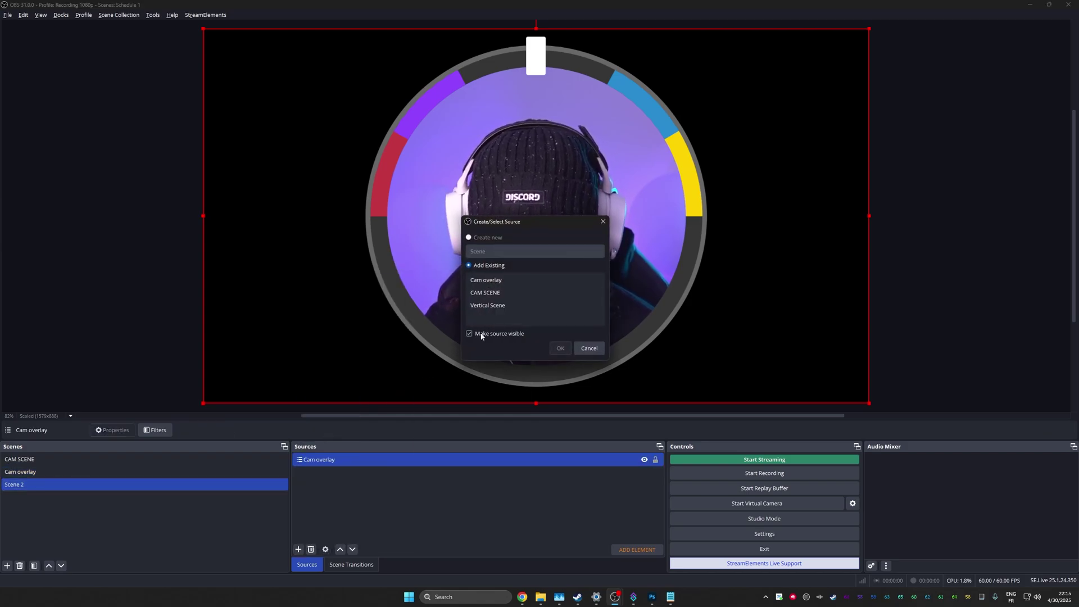
left_click(544, 293)
left_click(560, 348)
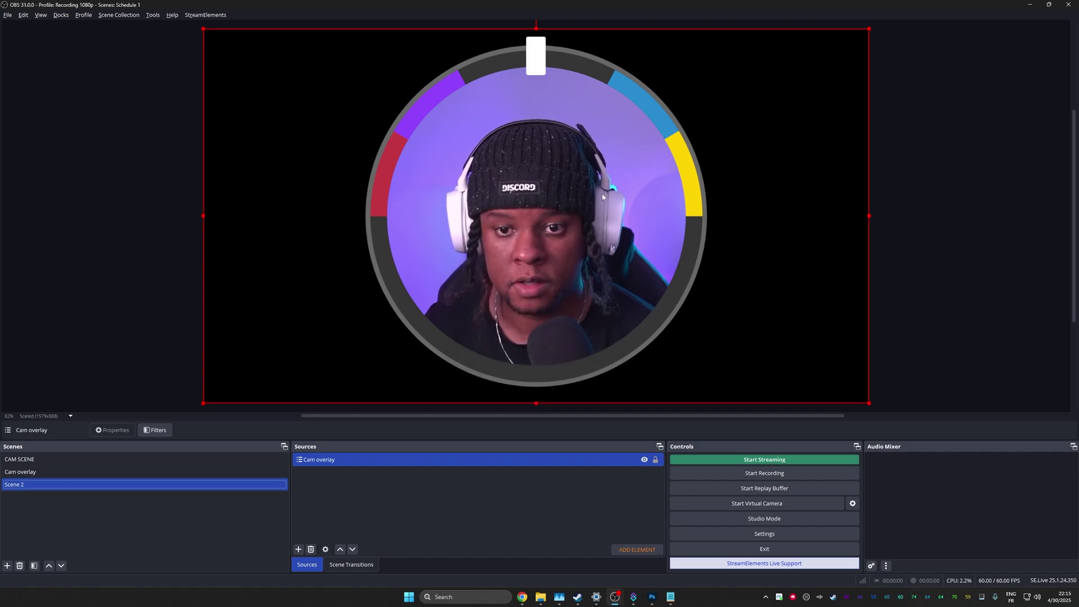
Shrink the CAM SCENE source and place it left of centre.
left_click_drag(561, 201, 489, 200)
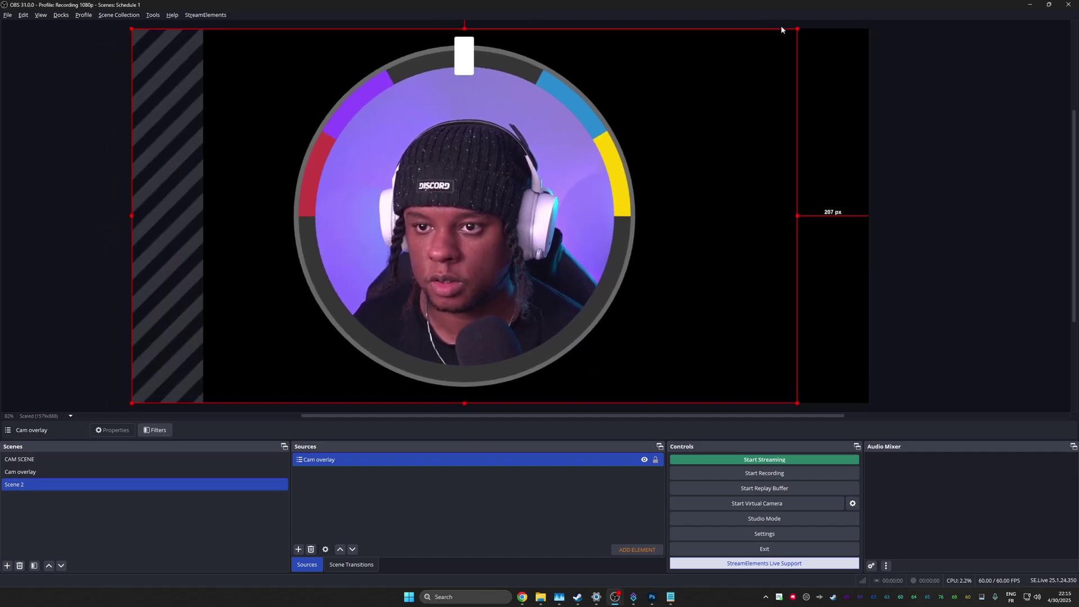
left_click_drag(797, 29, 400, 274)
left_click_drag(271, 329, 309, 238)
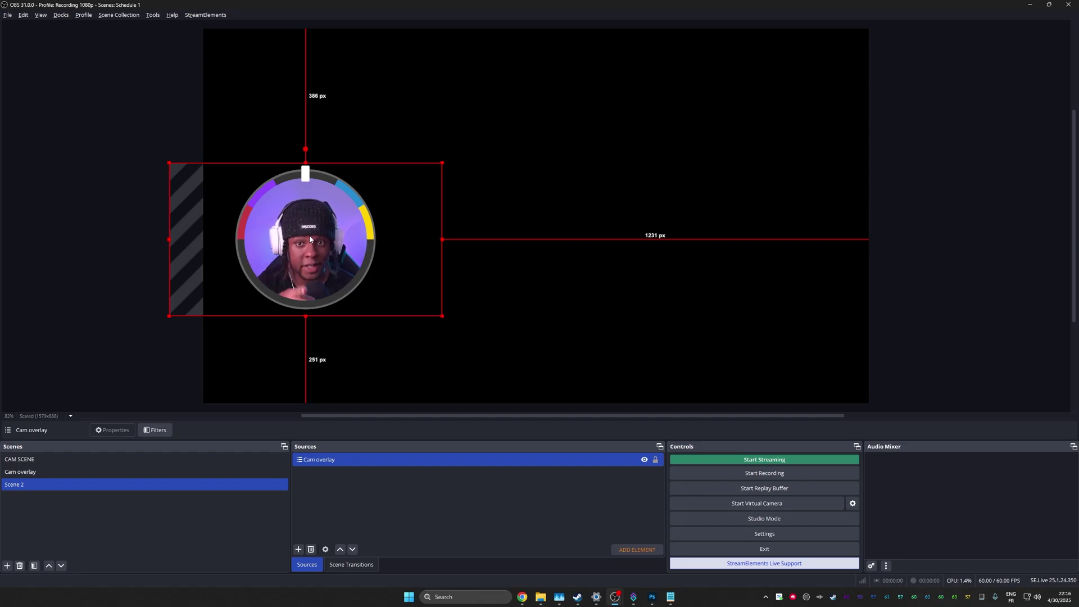
Show the Cam overlay scene and fire test follow and tip alerts from Streamer.bot.
left_click(133, 473)
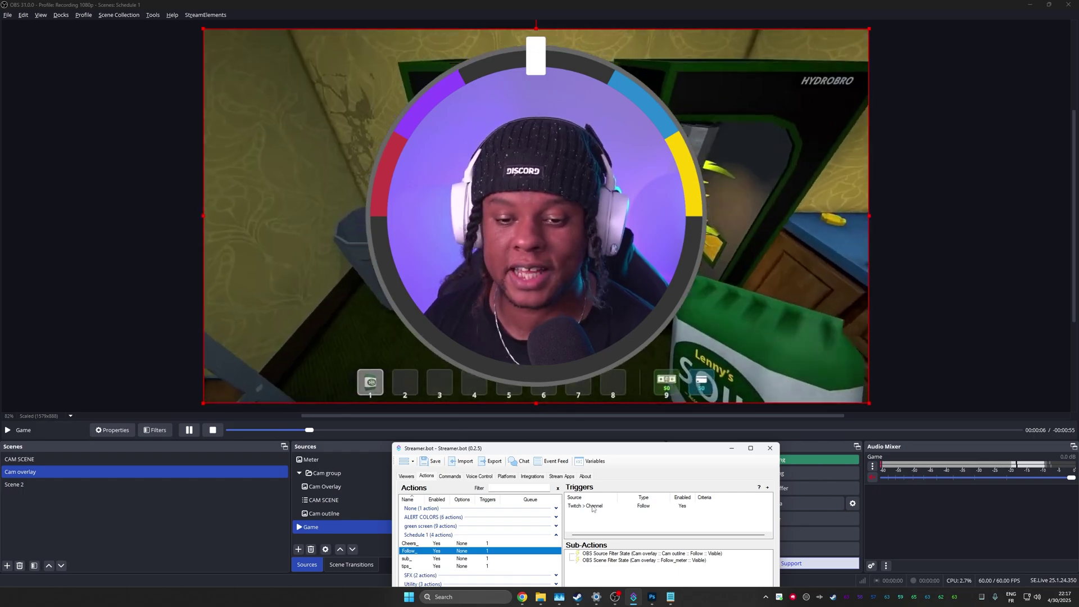
right_click(593, 509)
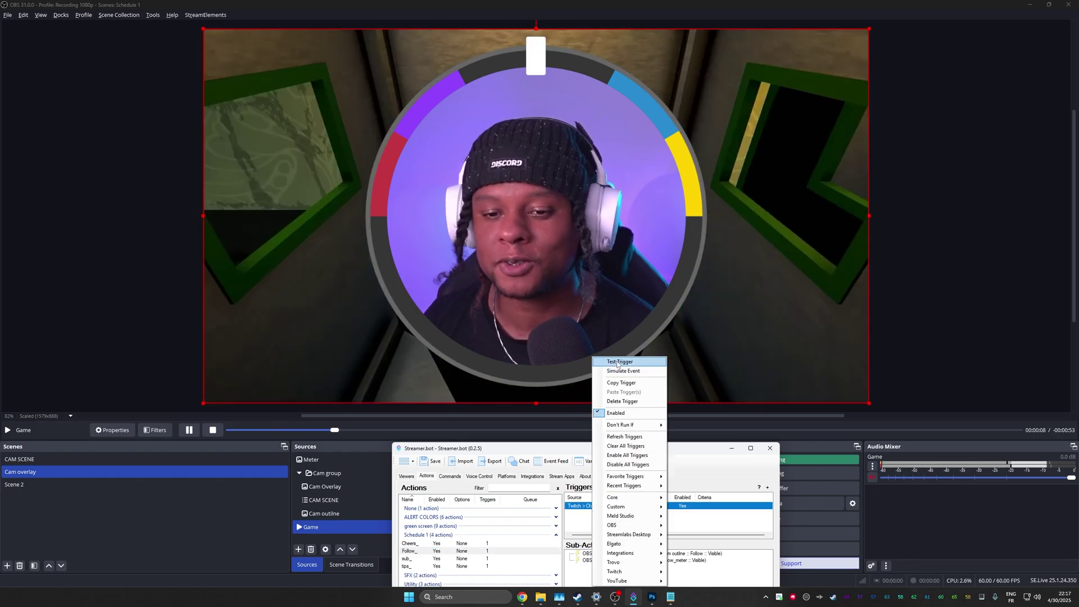
left_click(617, 362)
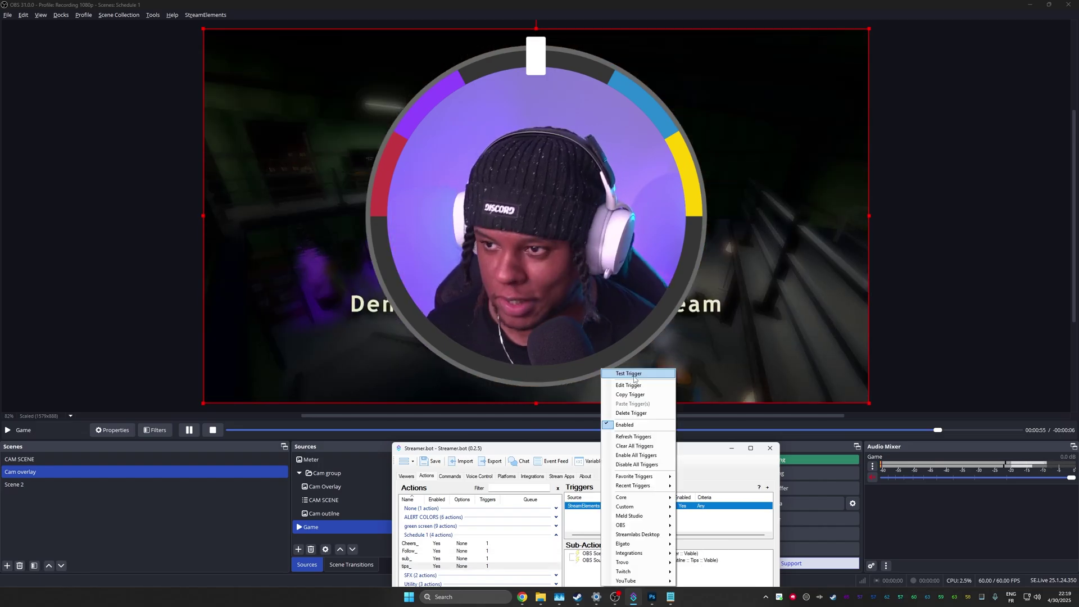
left_click(633, 376)
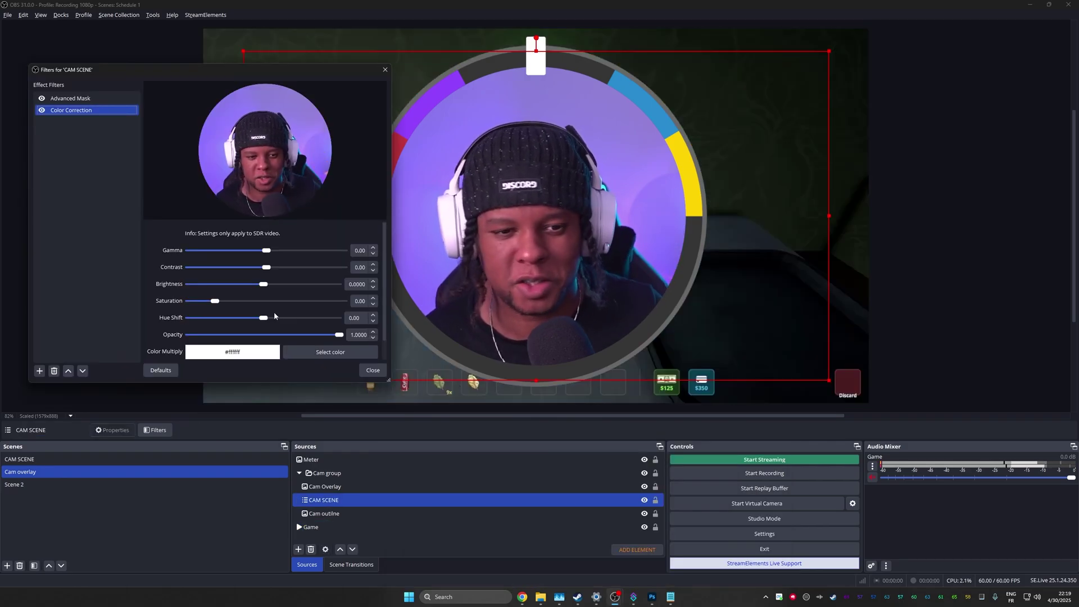
Adjust the Hue Shift on CAM SCENE's Color Correction filter to retint the webcam.
mouse_move(263, 321)
left_mouse_down()
mouse_move(343, 318)
mouse_move(245, 320)
mouse_move(261, 319)
left_mouse_up()
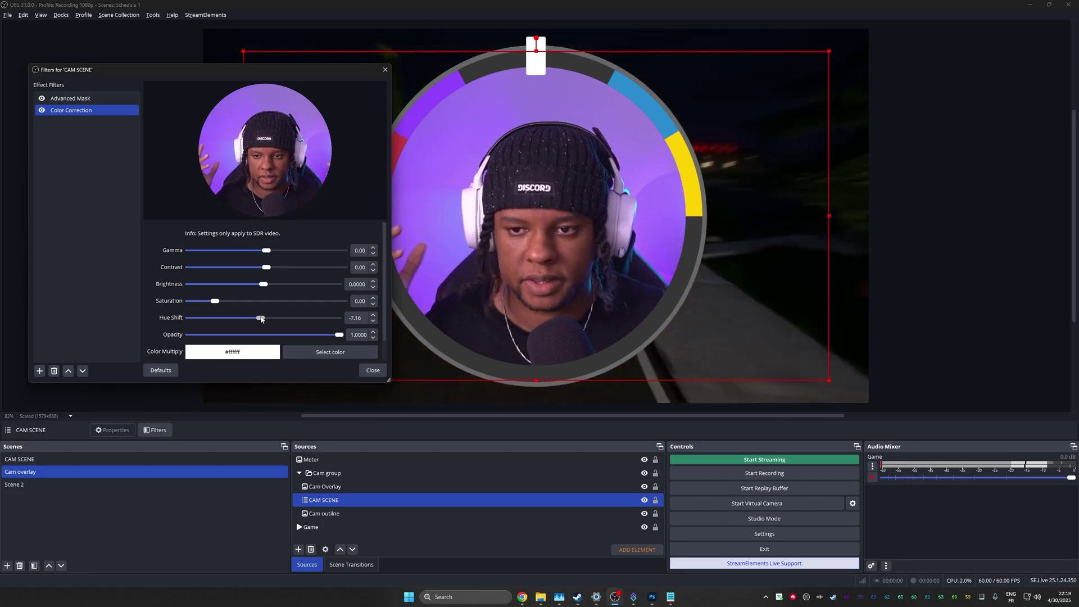